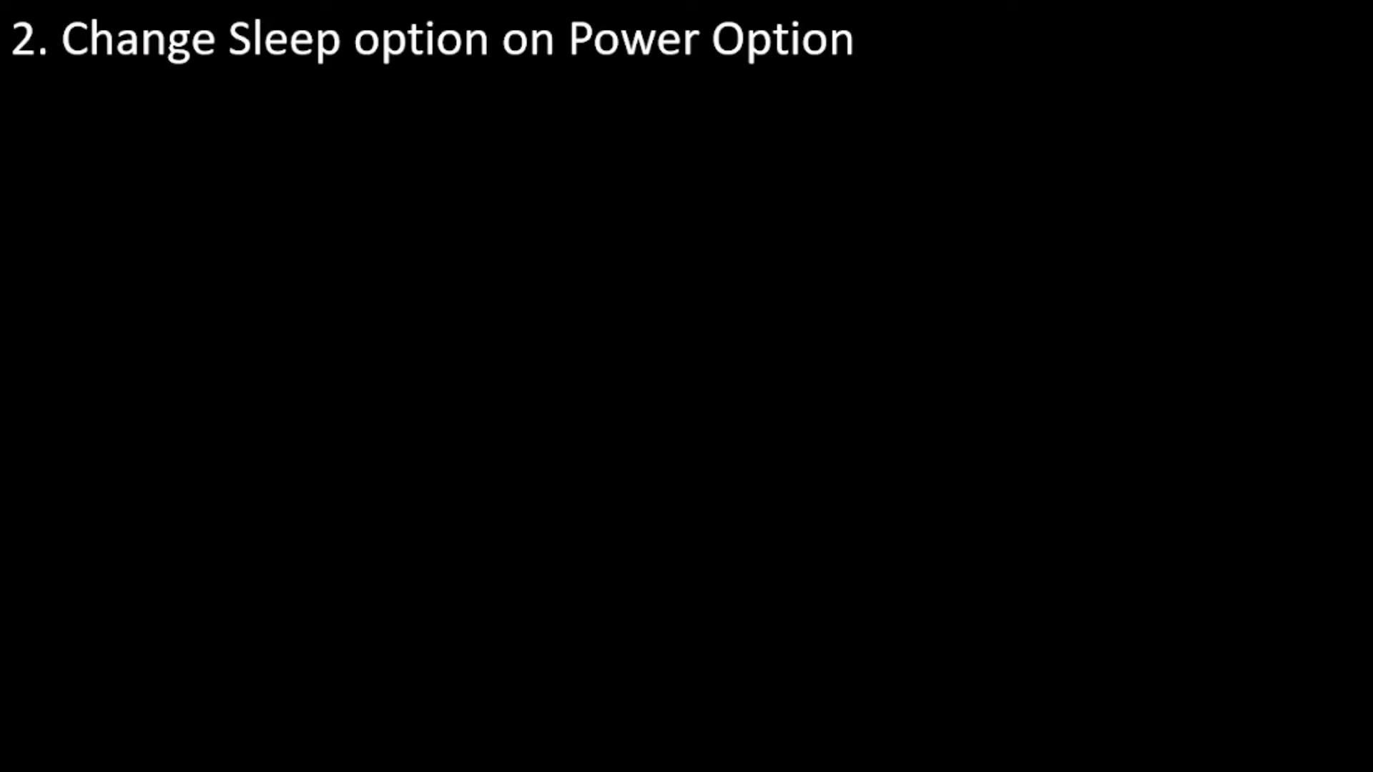
Step: End the slide show and open the Power & sleep page of the Windows system settings
key("Escape")
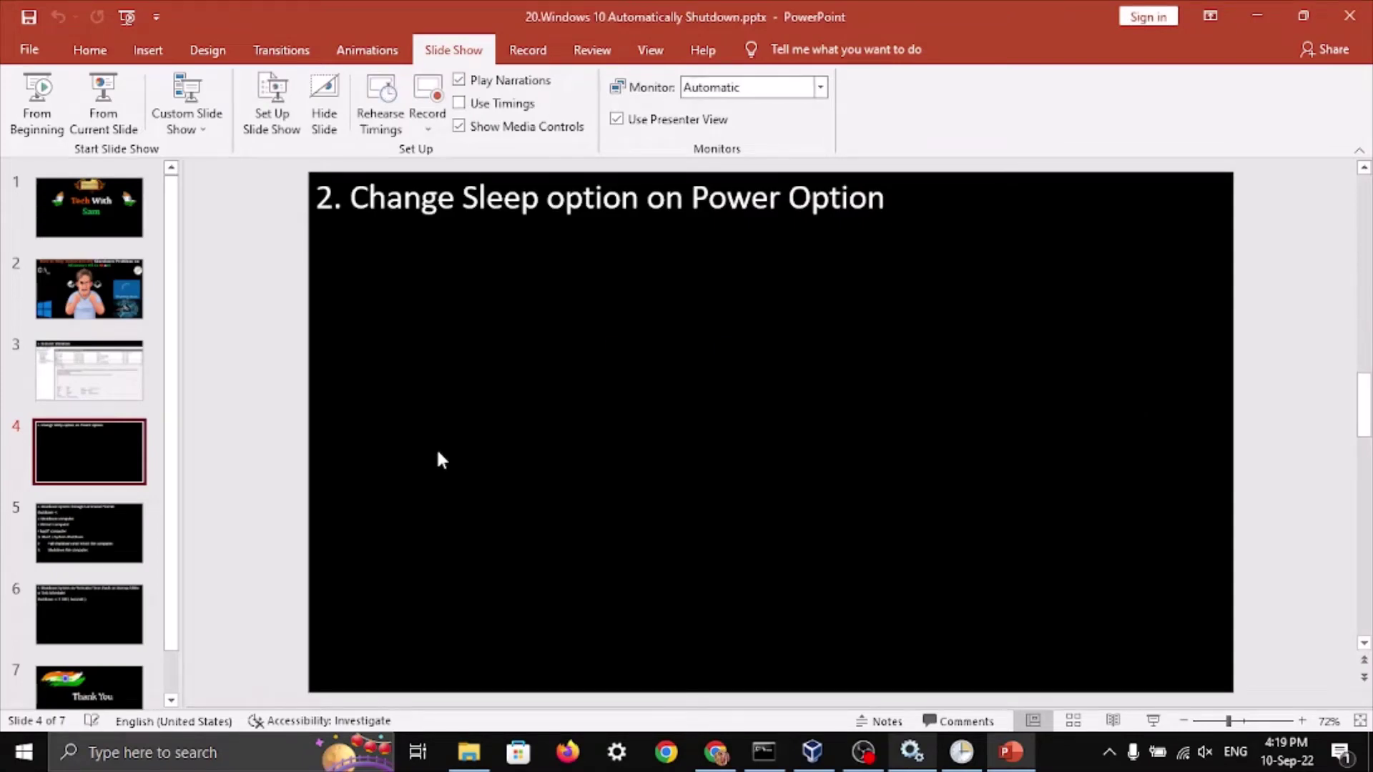
left_click(24, 752)
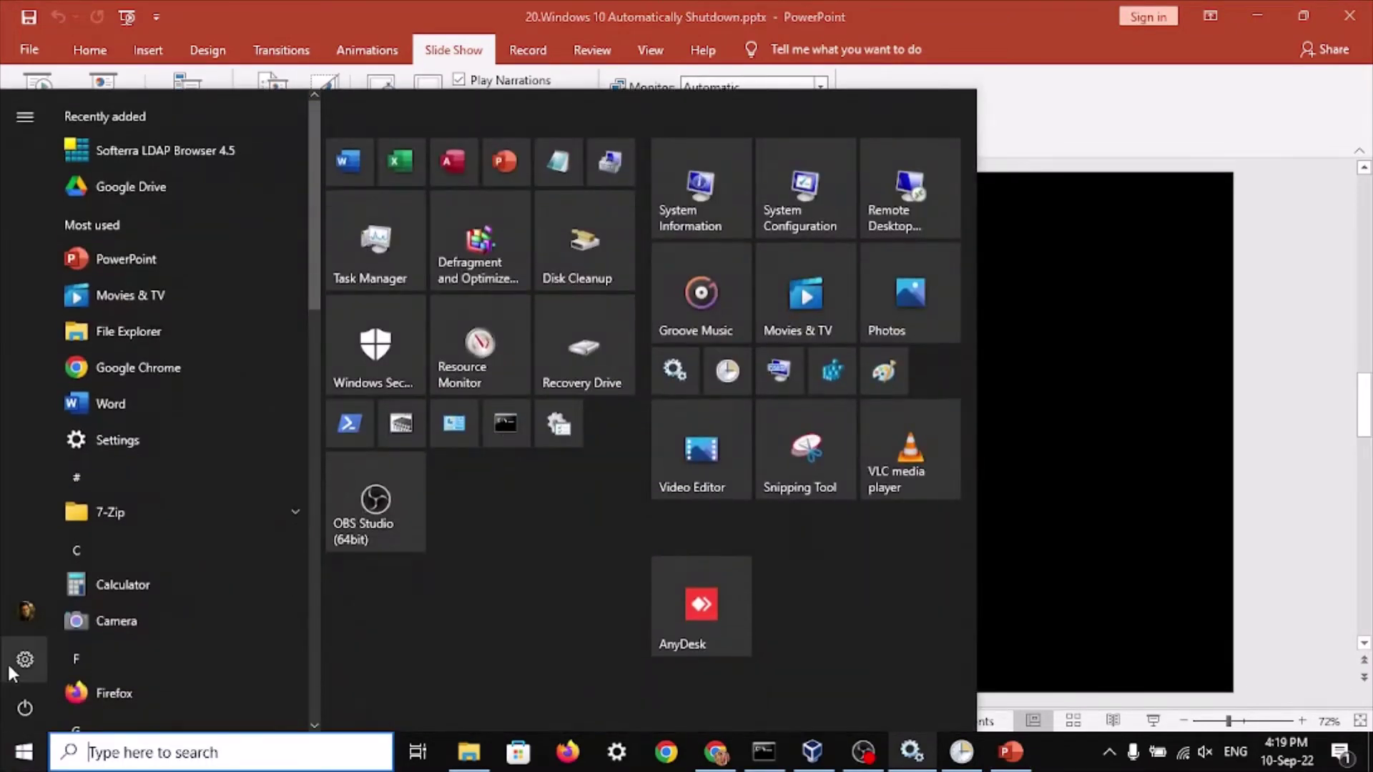
left_click(12, 671)
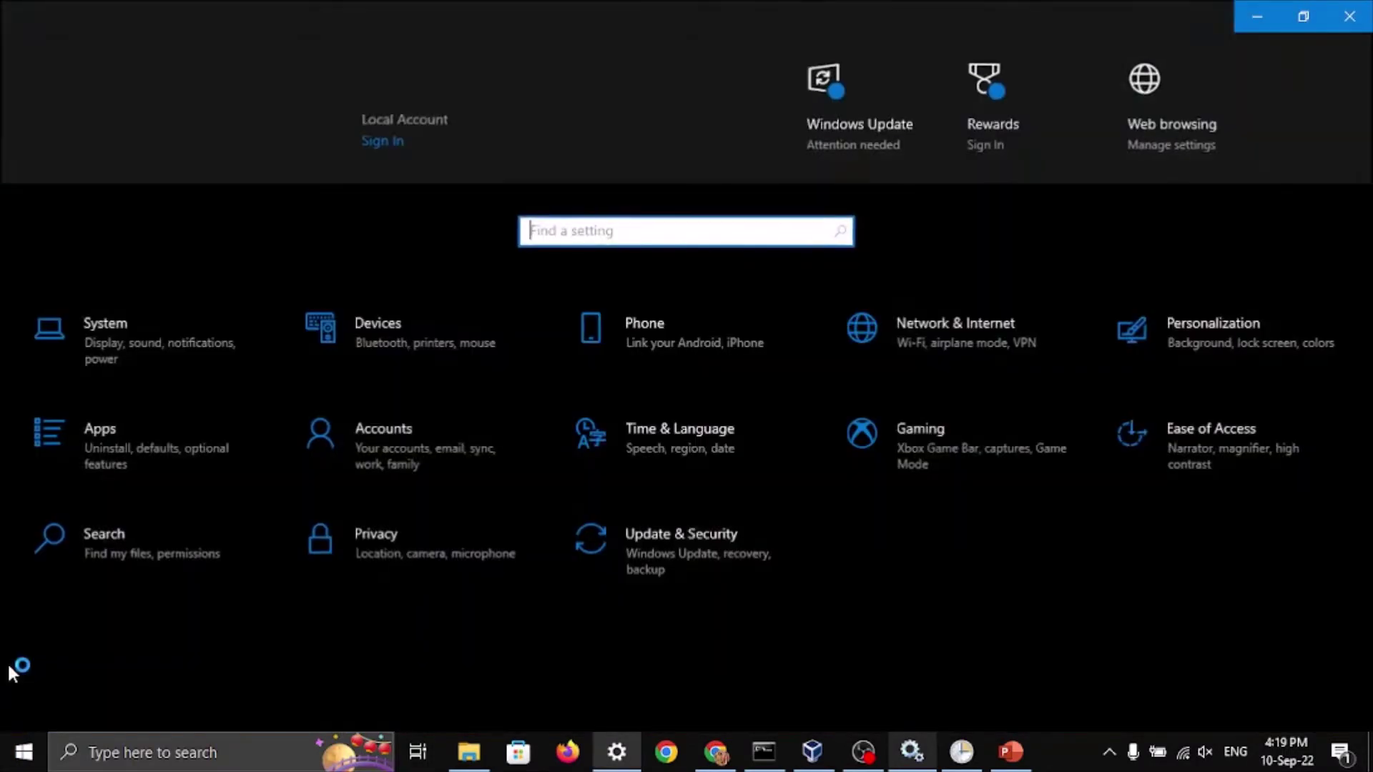
left_click(170, 356)
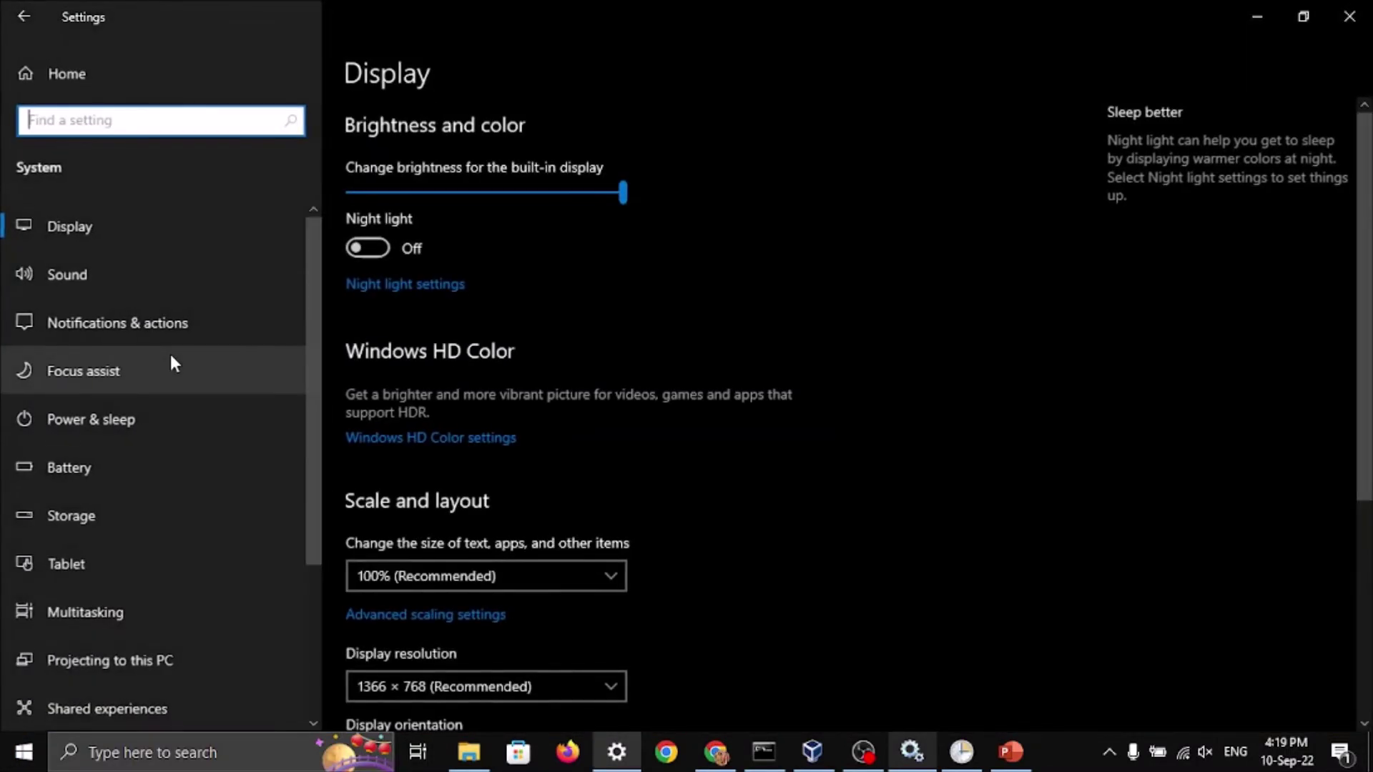
left_click(148, 421)
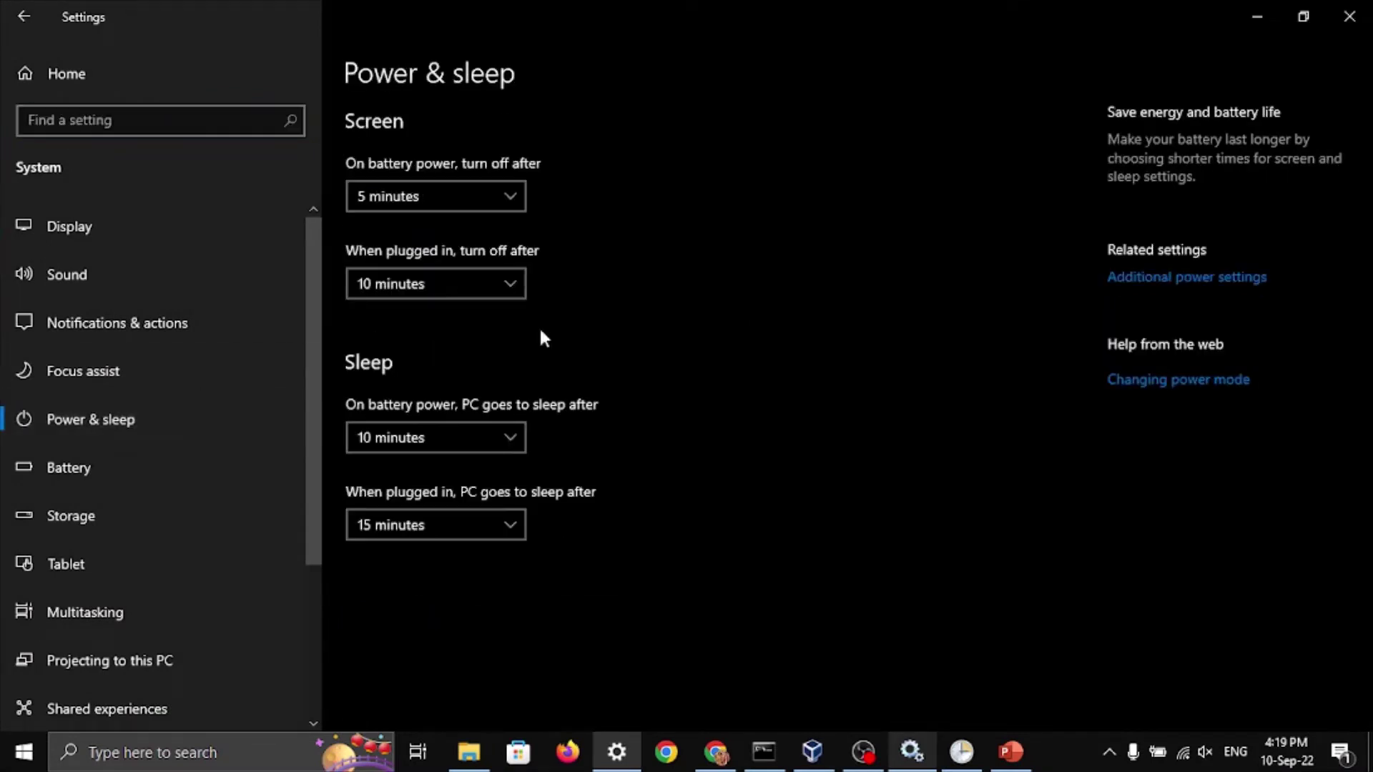
Step: Set the screen to turn off after 1 minute both on battery power and when plugged in
left_click(450, 204)
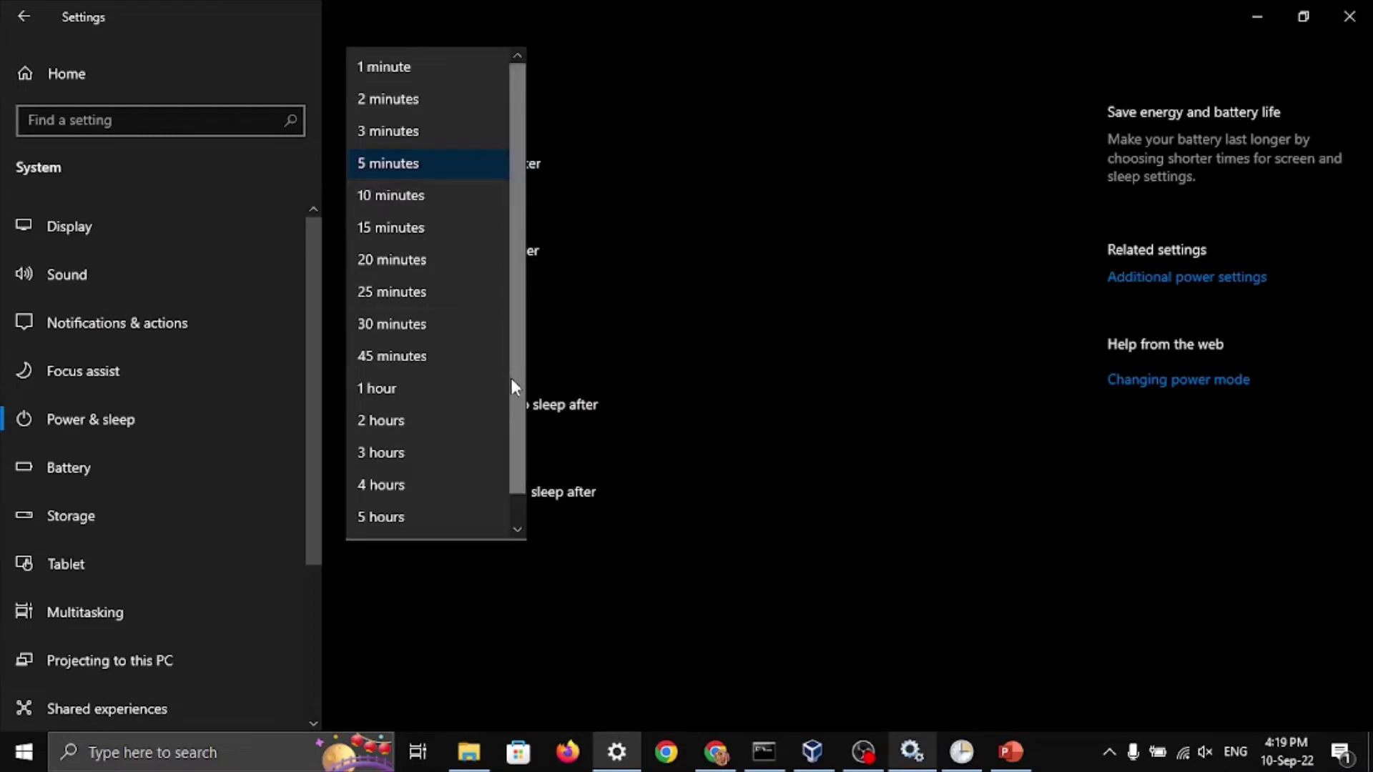
left_click(433, 71)
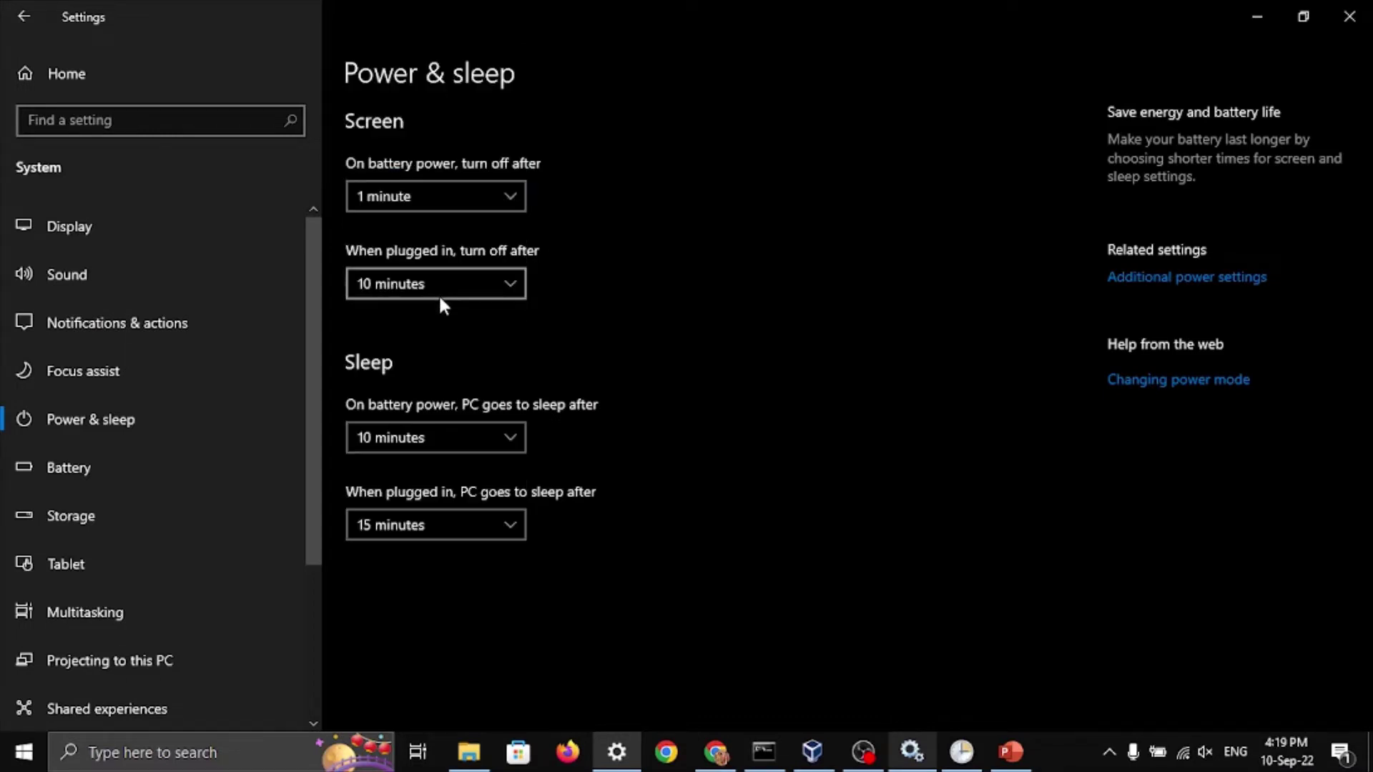
left_click(439, 287)
left_click(458, 48)
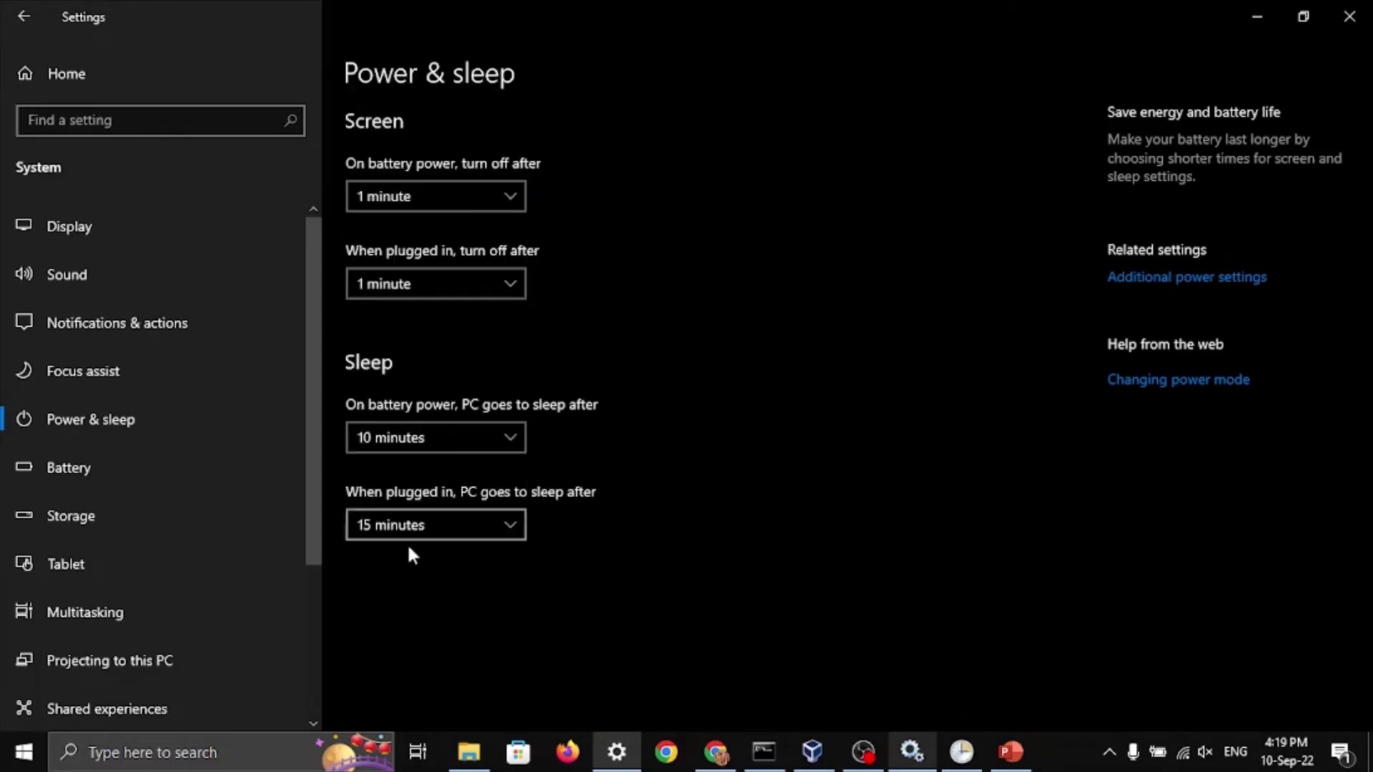
Step: Set the PC to sleep after 1 minute on battery power, and set both screen turn-off times to Never
left_click(420, 431)
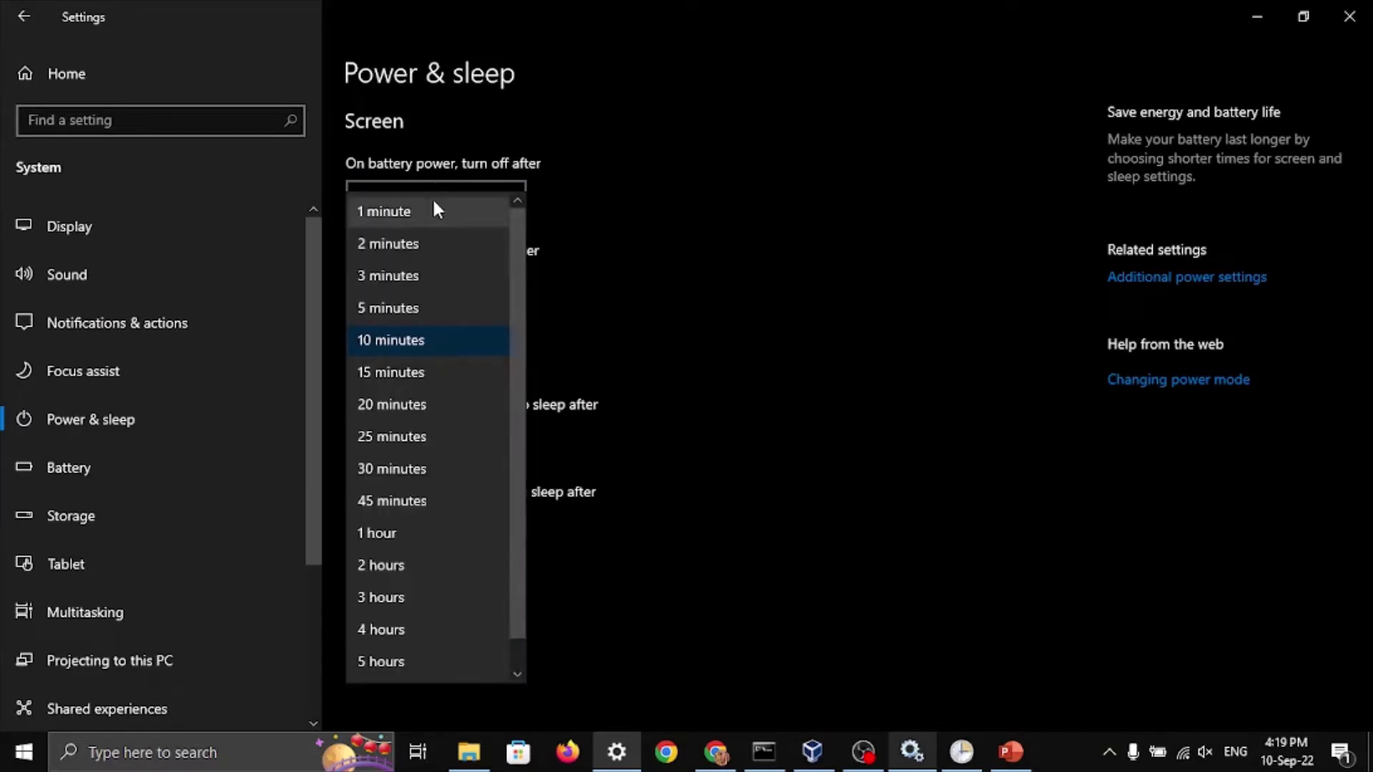
left_click(436, 210)
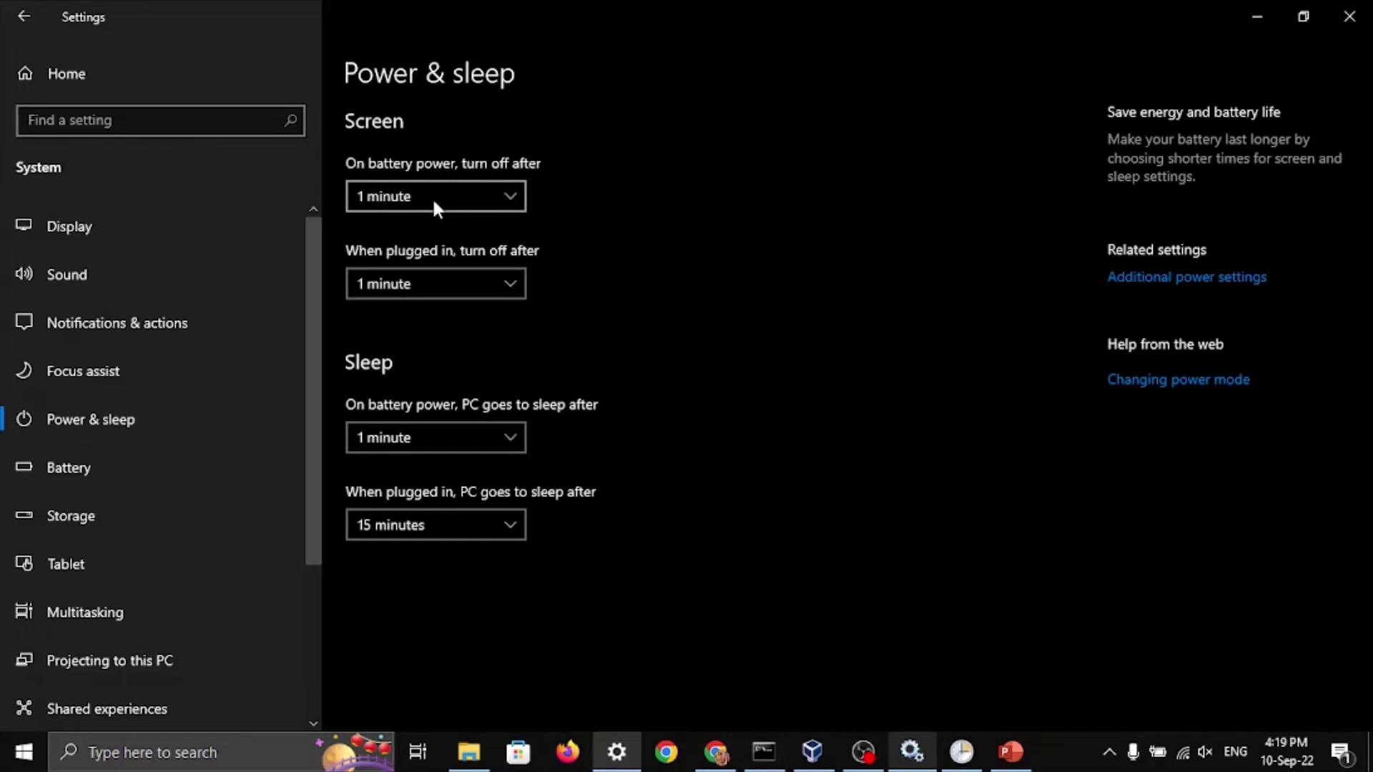
left_click(434, 203)
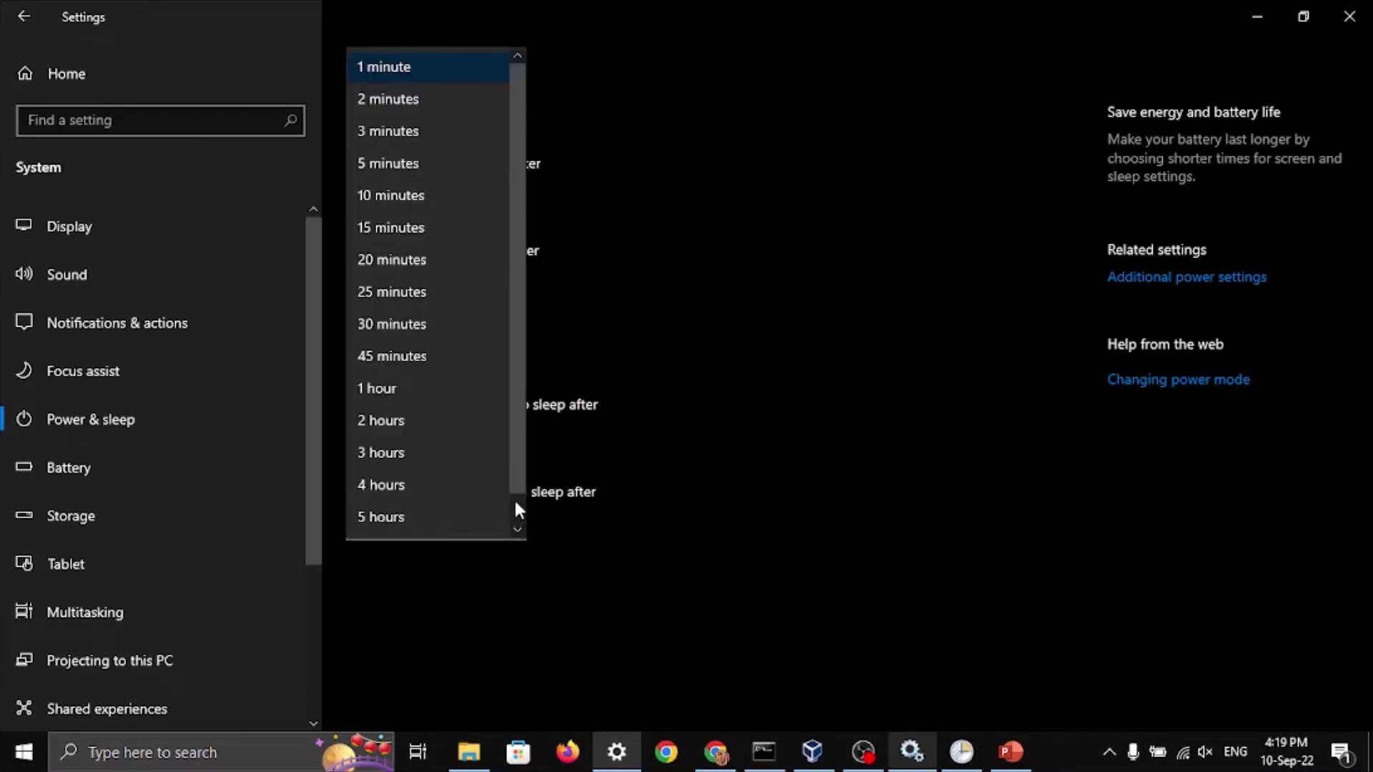
scroll(514, 504, "down", 1)
left_click(442, 517)
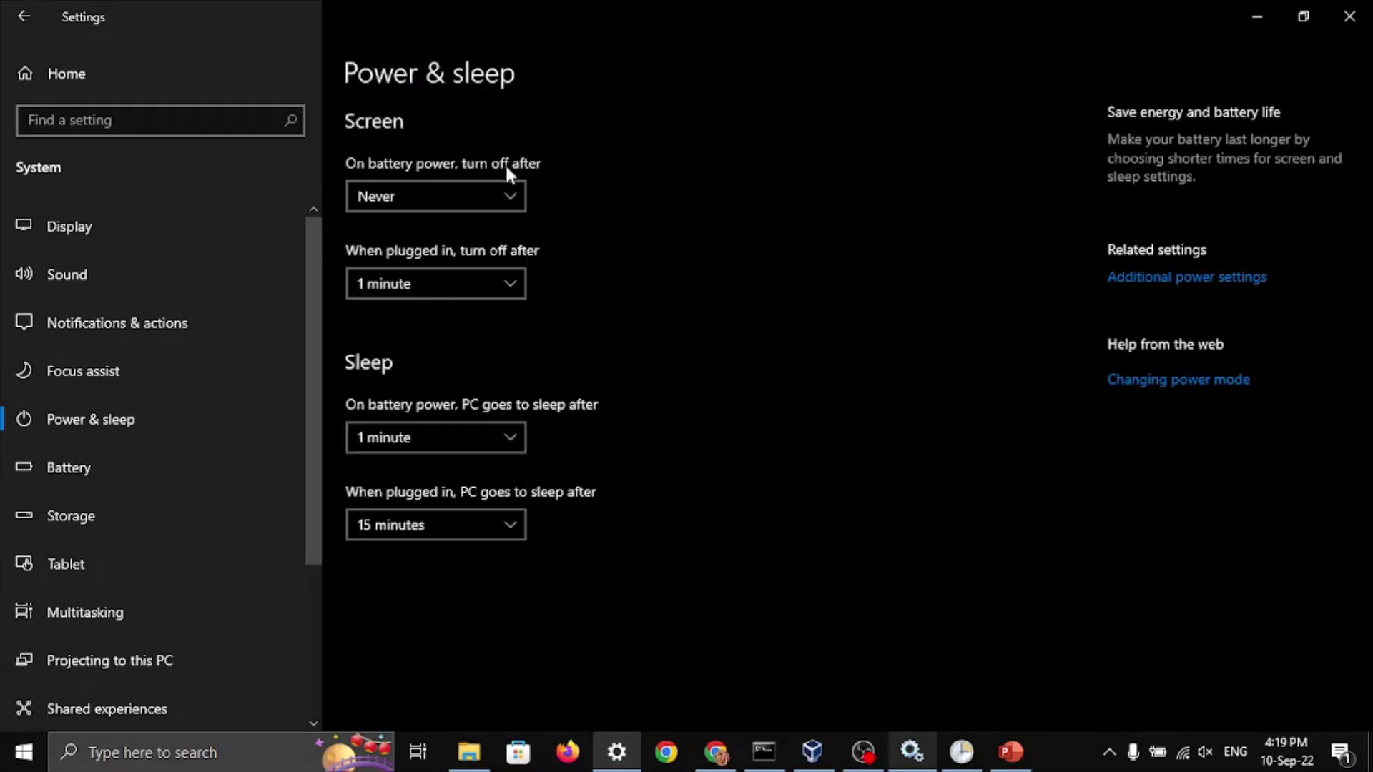
left_click(442, 289)
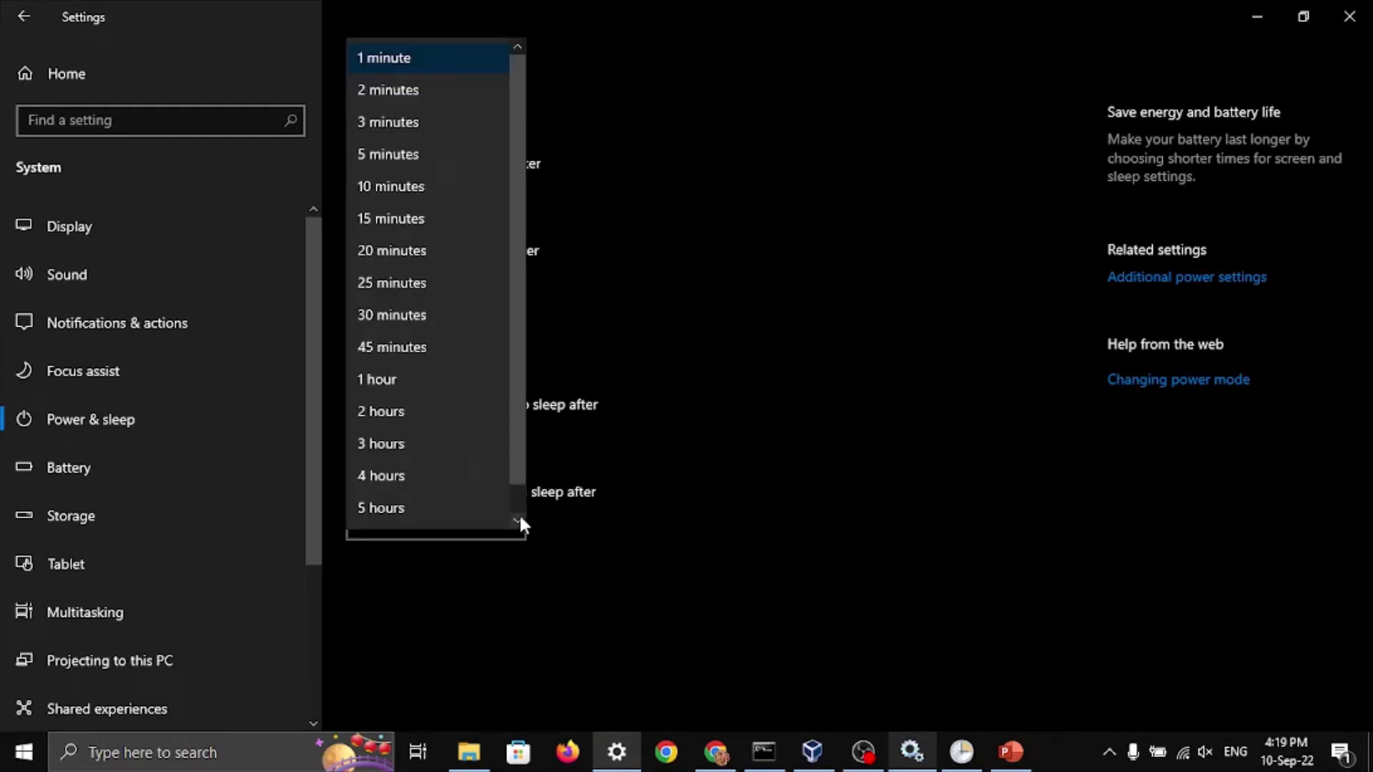
scroll(516, 509, "down", 1)
left_click(432, 509)
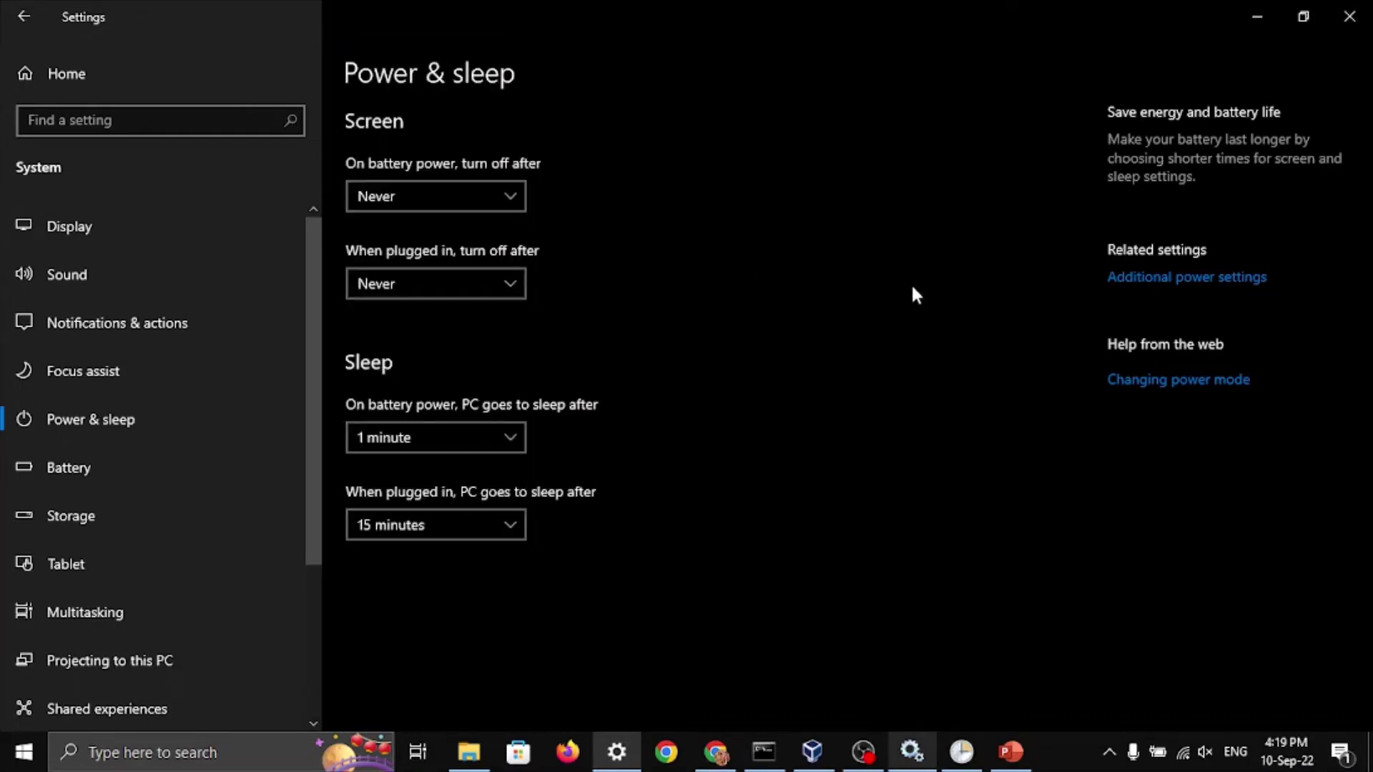
Step: Open the additional power settings and go to the options for what closing the lid does
left_click(1125, 285)
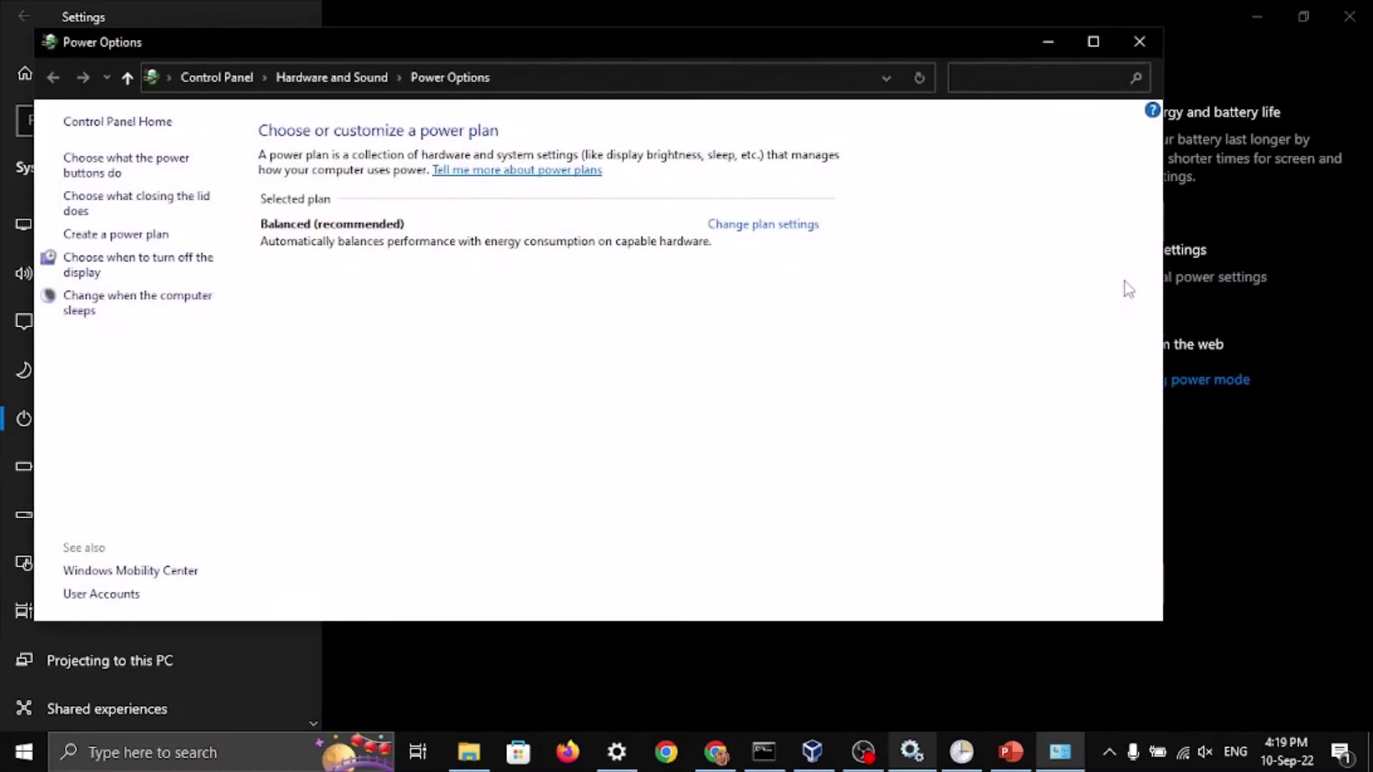
left_click(178, 204)
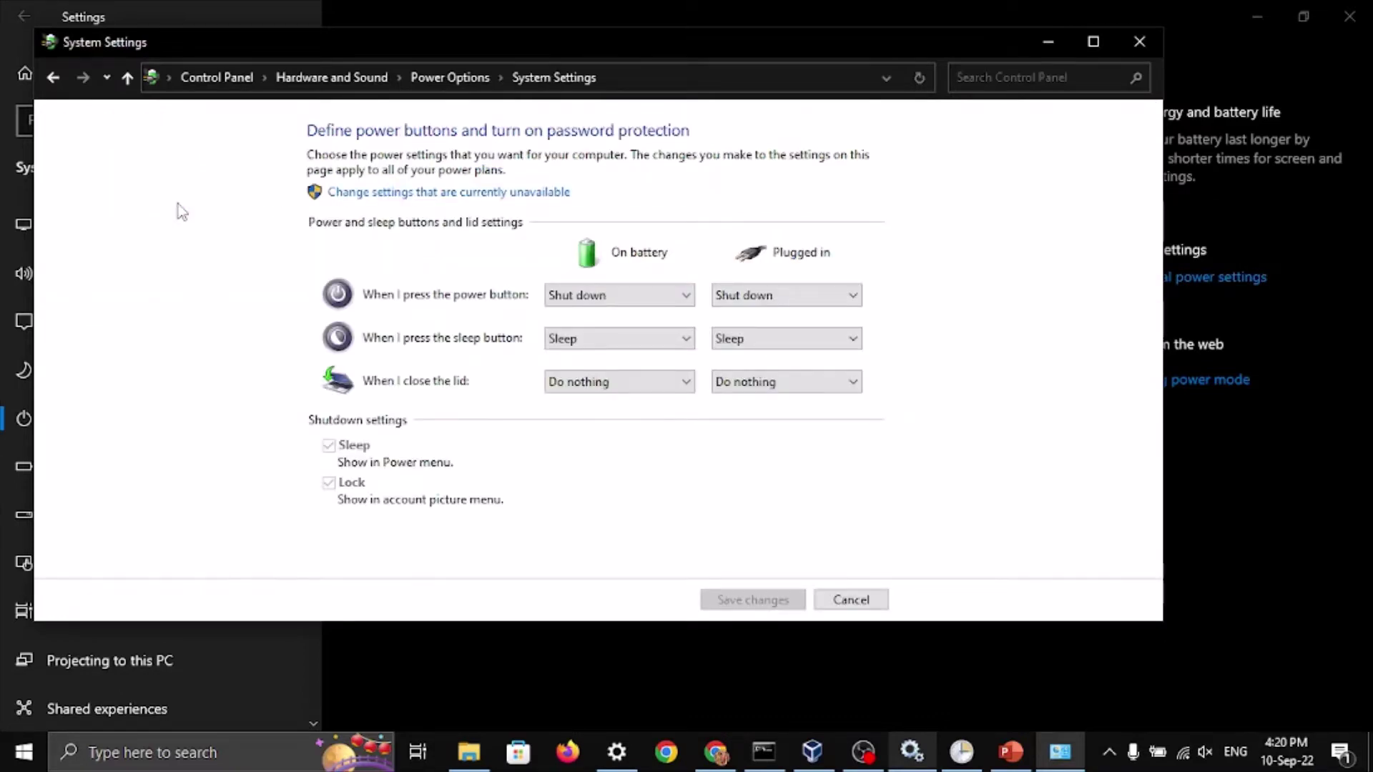
Step: Set the power button action to Sleep for both on battery and plugged in
left_click(572, 306)
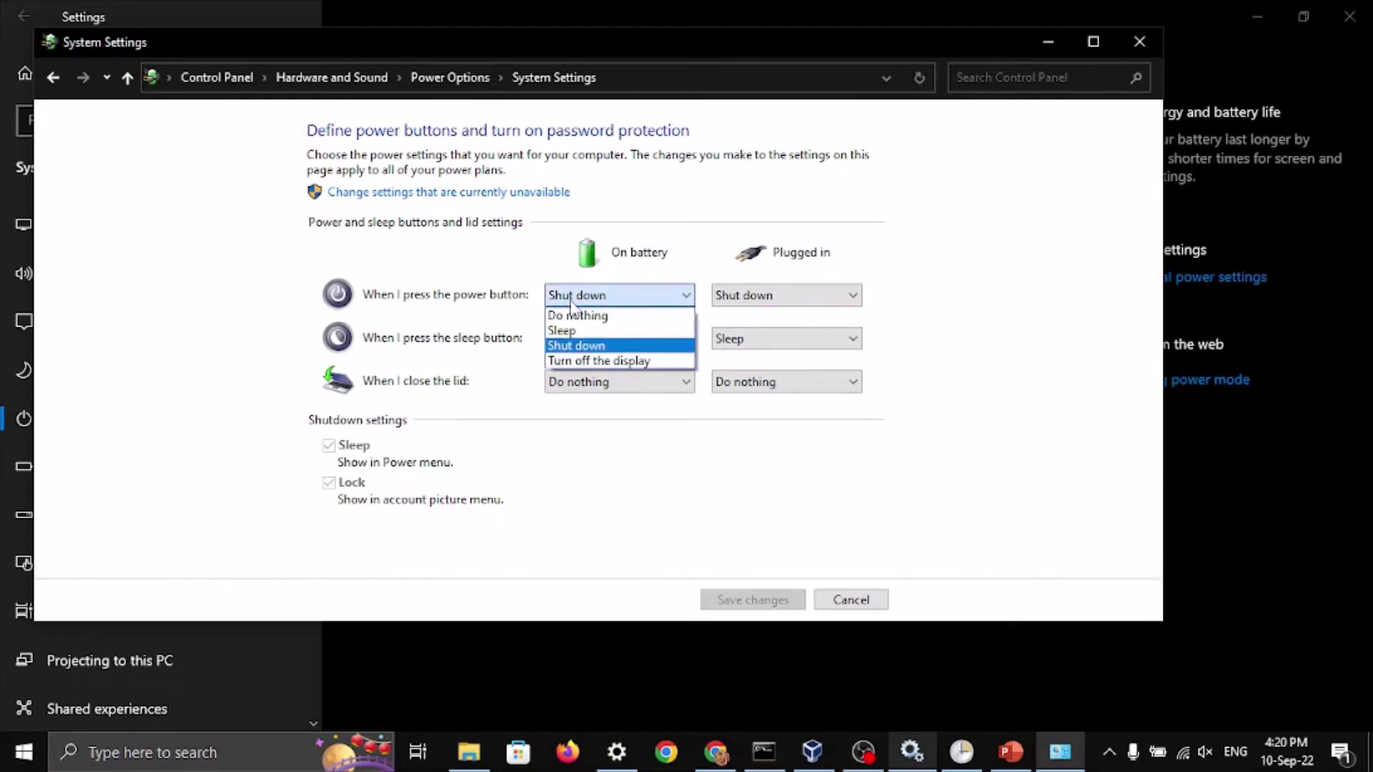
left_click(574, 331)
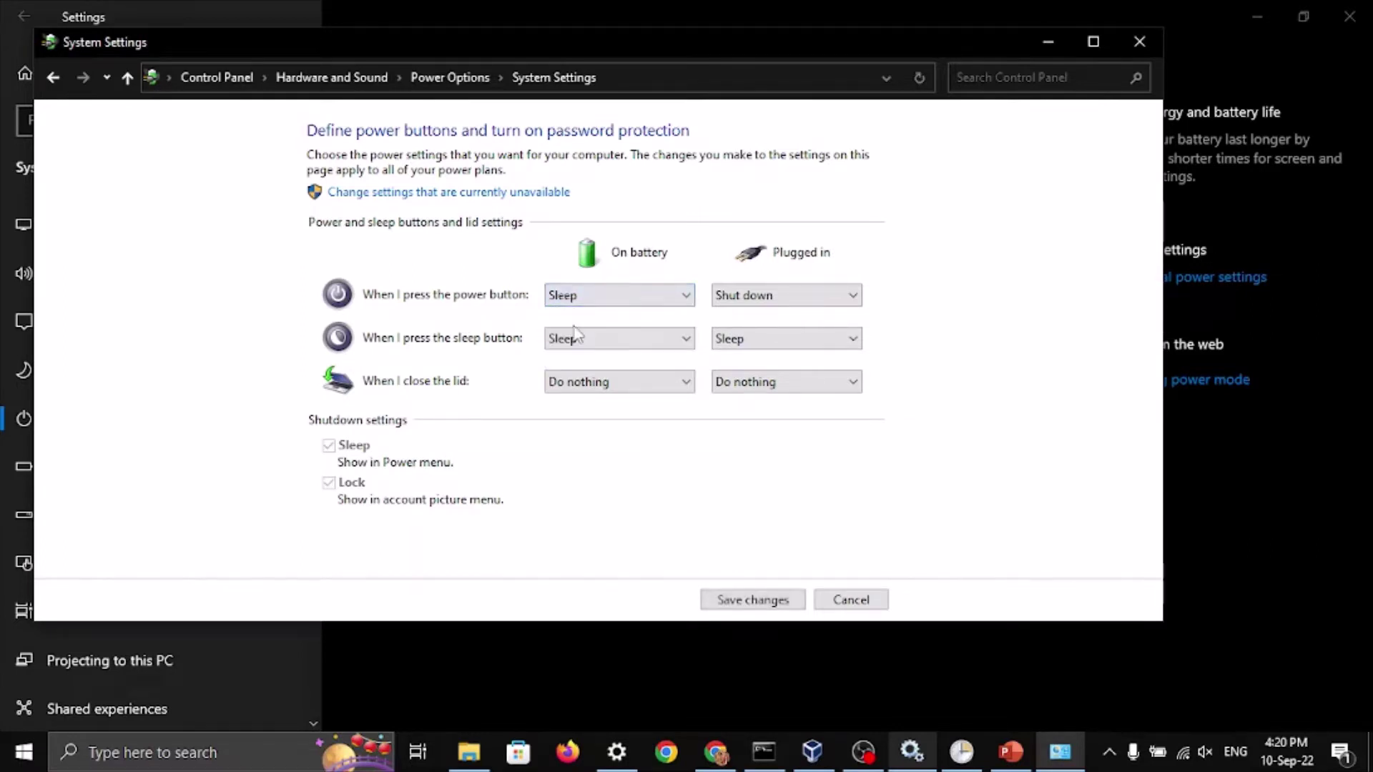
left_click(748, 301)
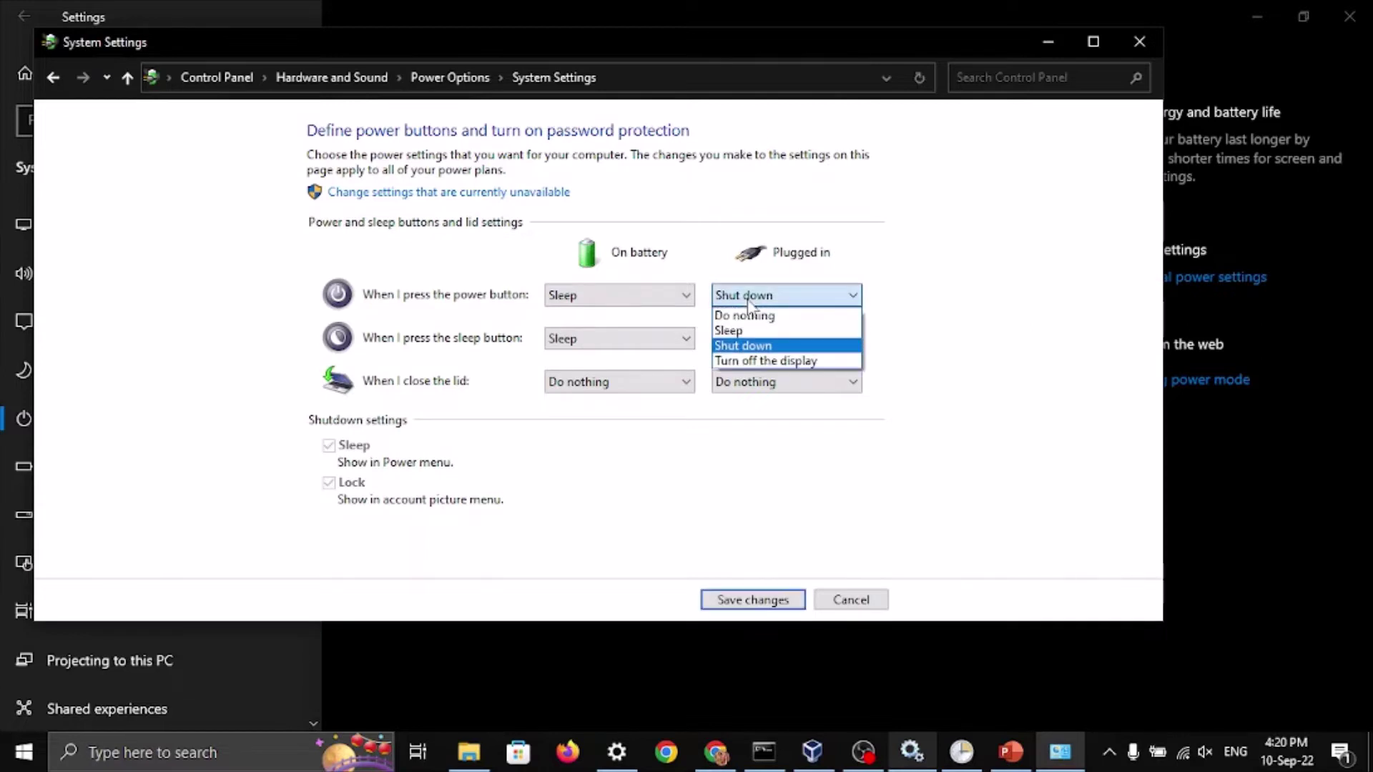
left_click(745, 332)
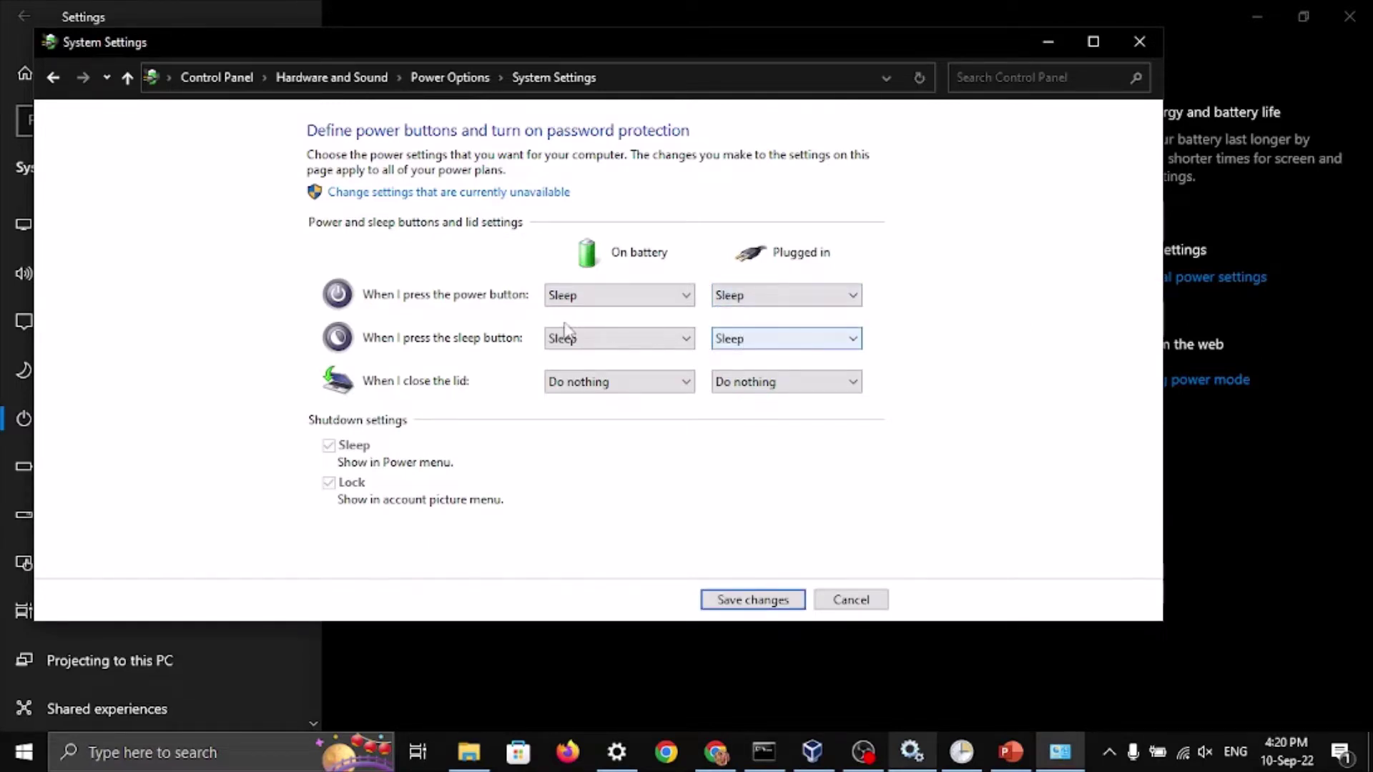
Step: Set the power button action back to Shut down for both on battery and plugged in
left_click(576, 301)
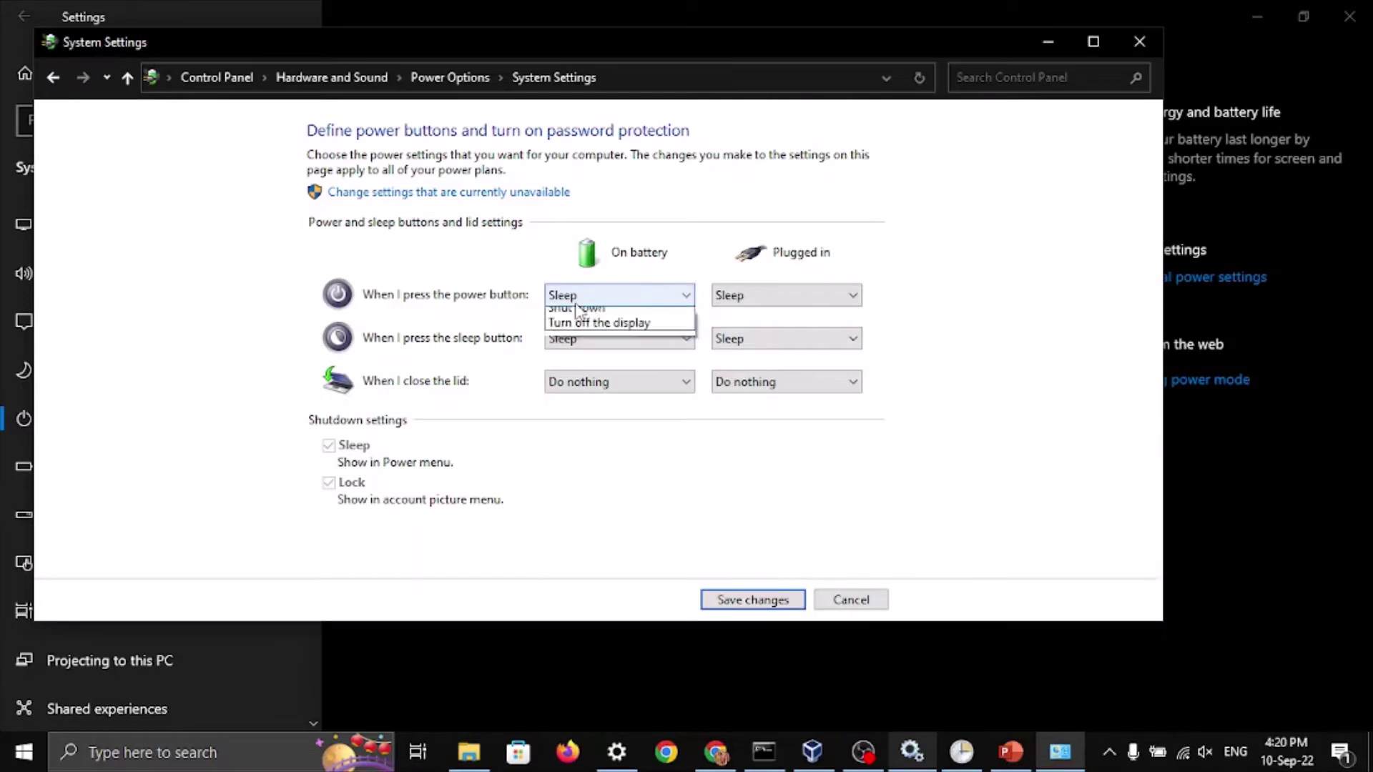
left_click(585, 347)
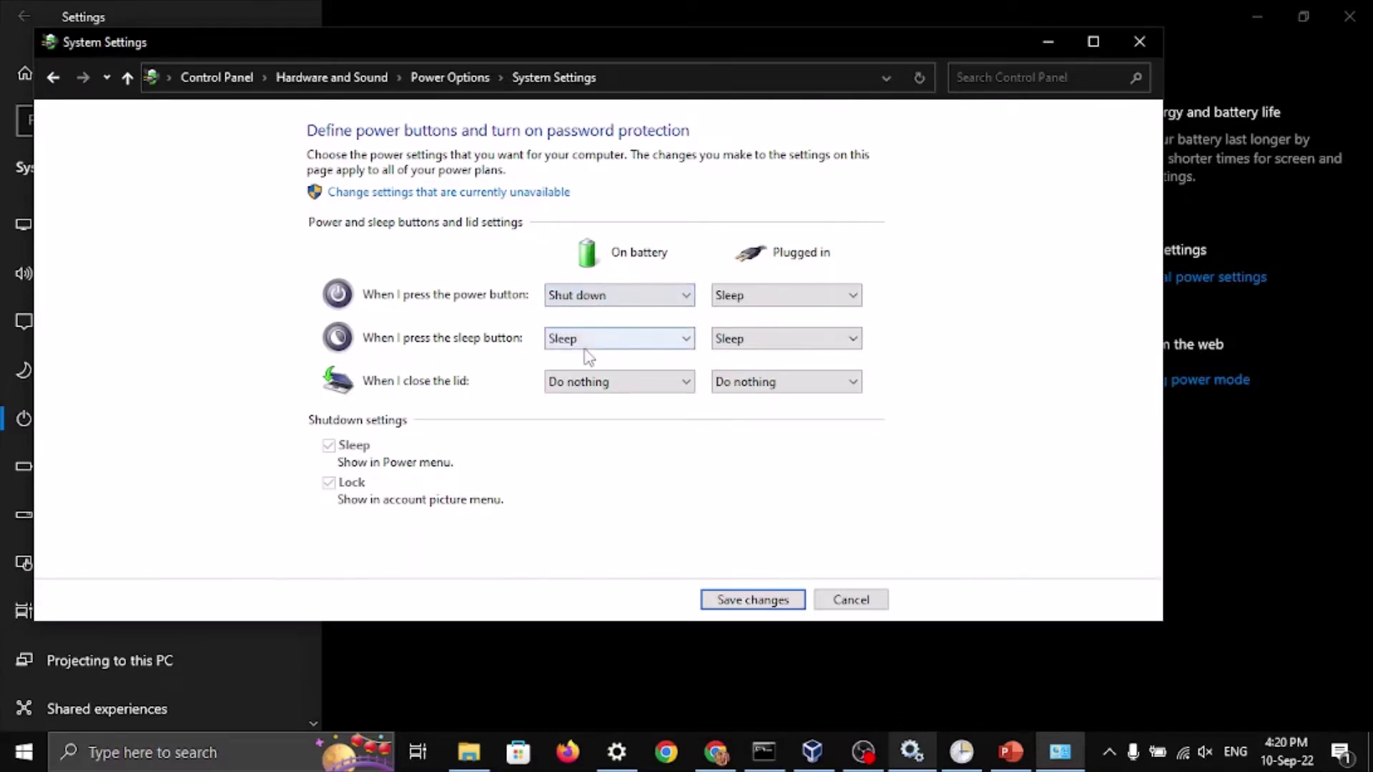
left_click(744, 301)
left_click(747, 328)
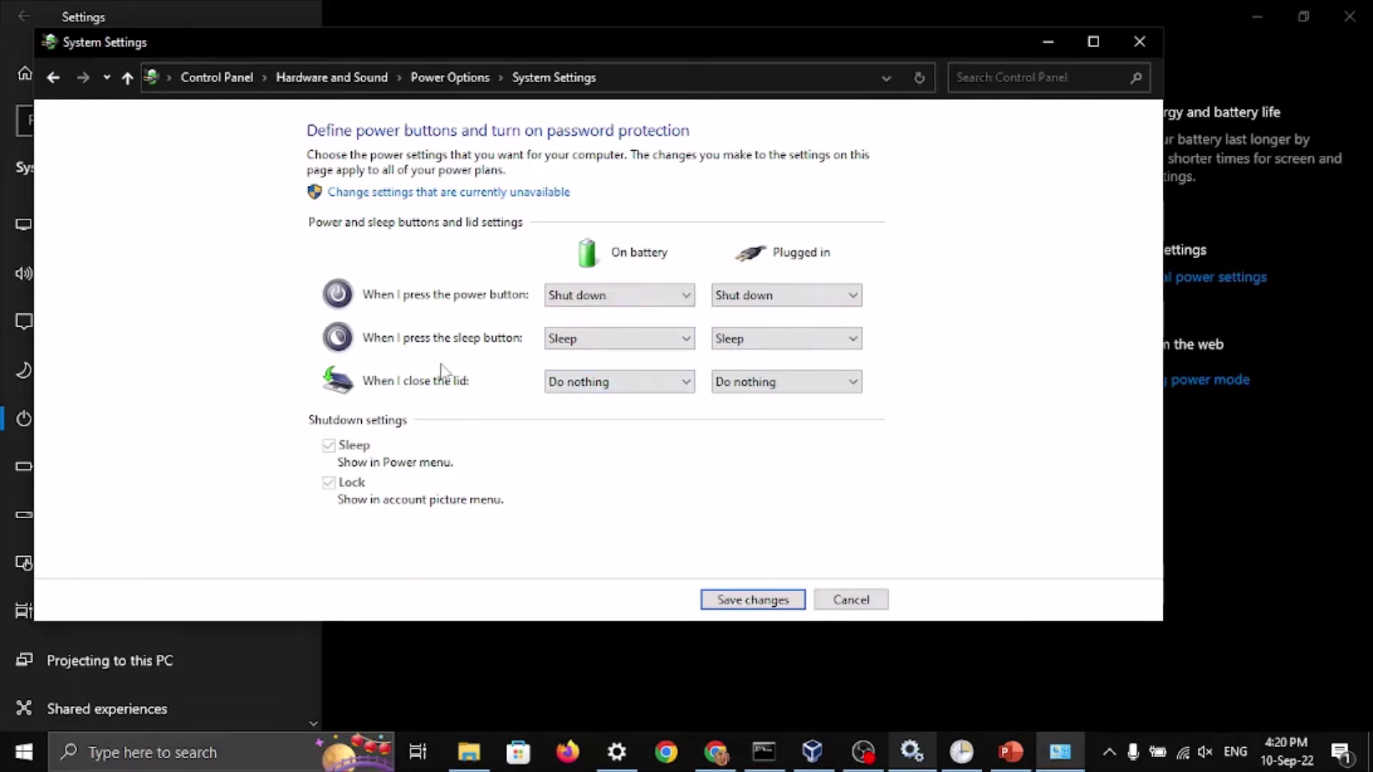
Step: Set the lid-closing action to Sleep for both on battery and plugged in
left_click(592, 388)
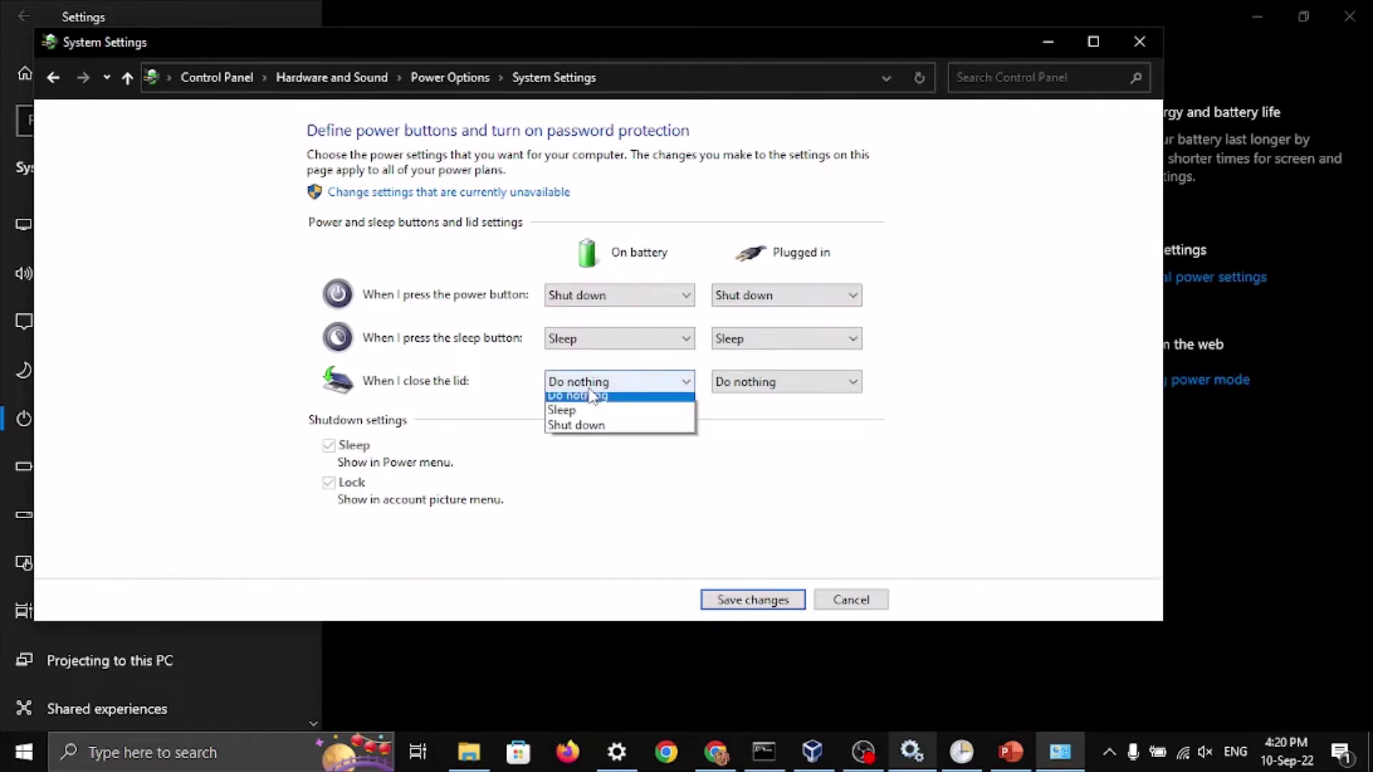
left_click(588, 418)
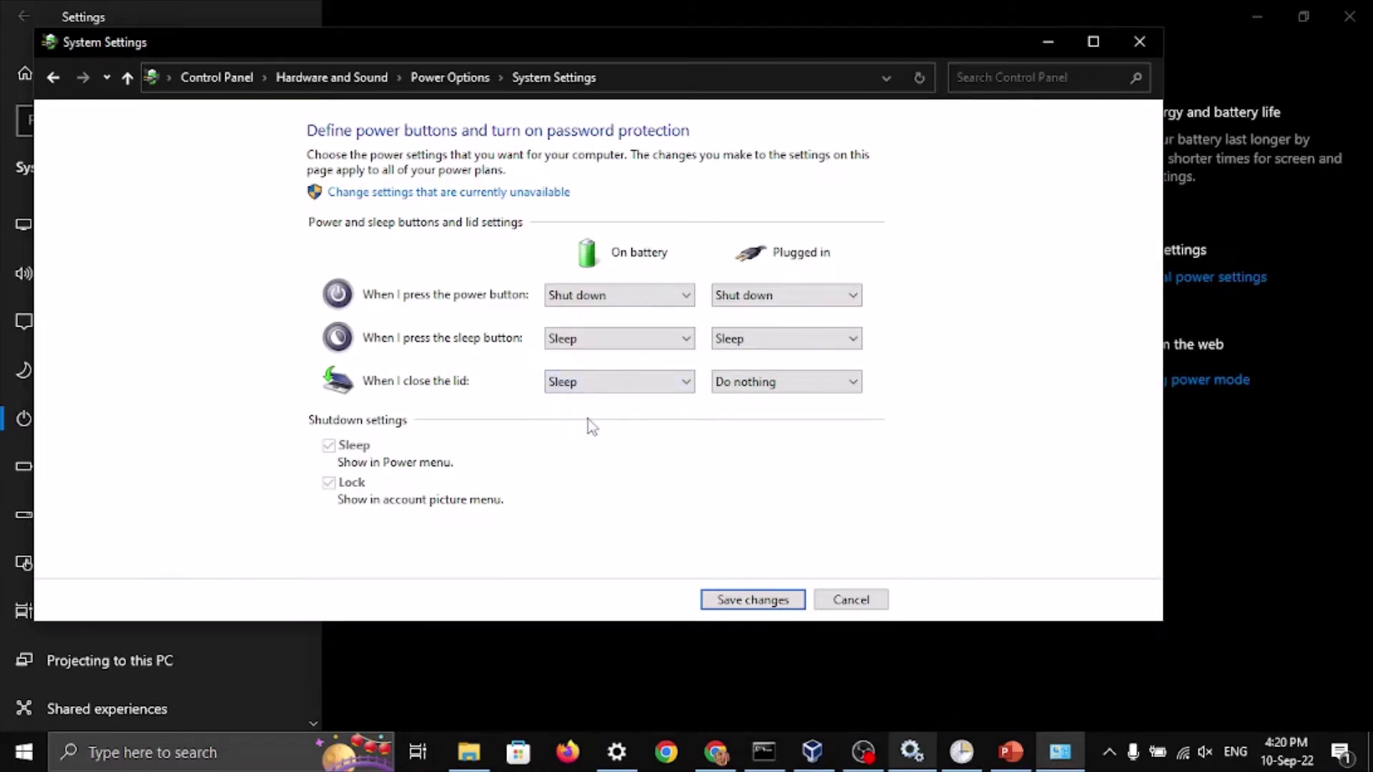
left_click(775, 383)
left_click(740, 416)
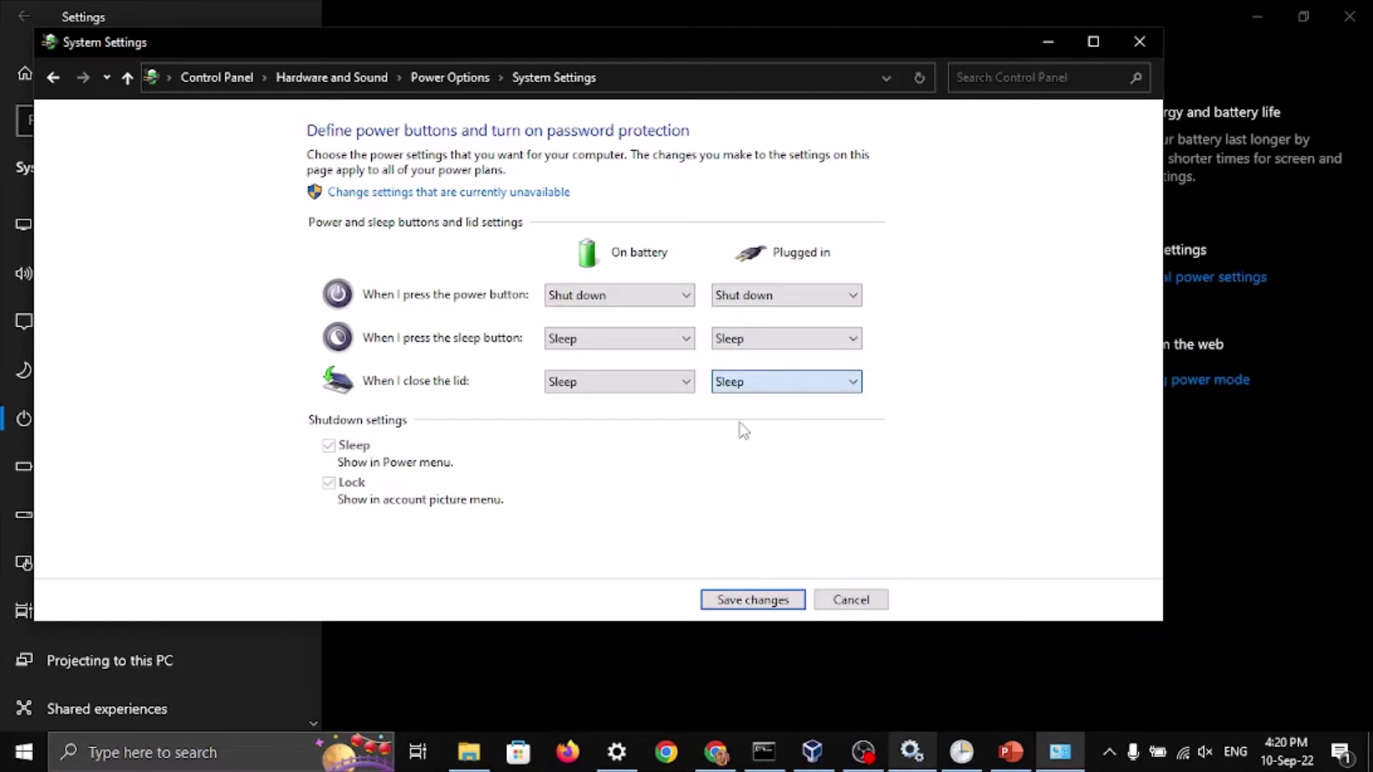
Step: Set the lid-closing action to Do nothing for both on battery and plugged in, and save the changes
left_click(609, 378)
left_click(588, 404)
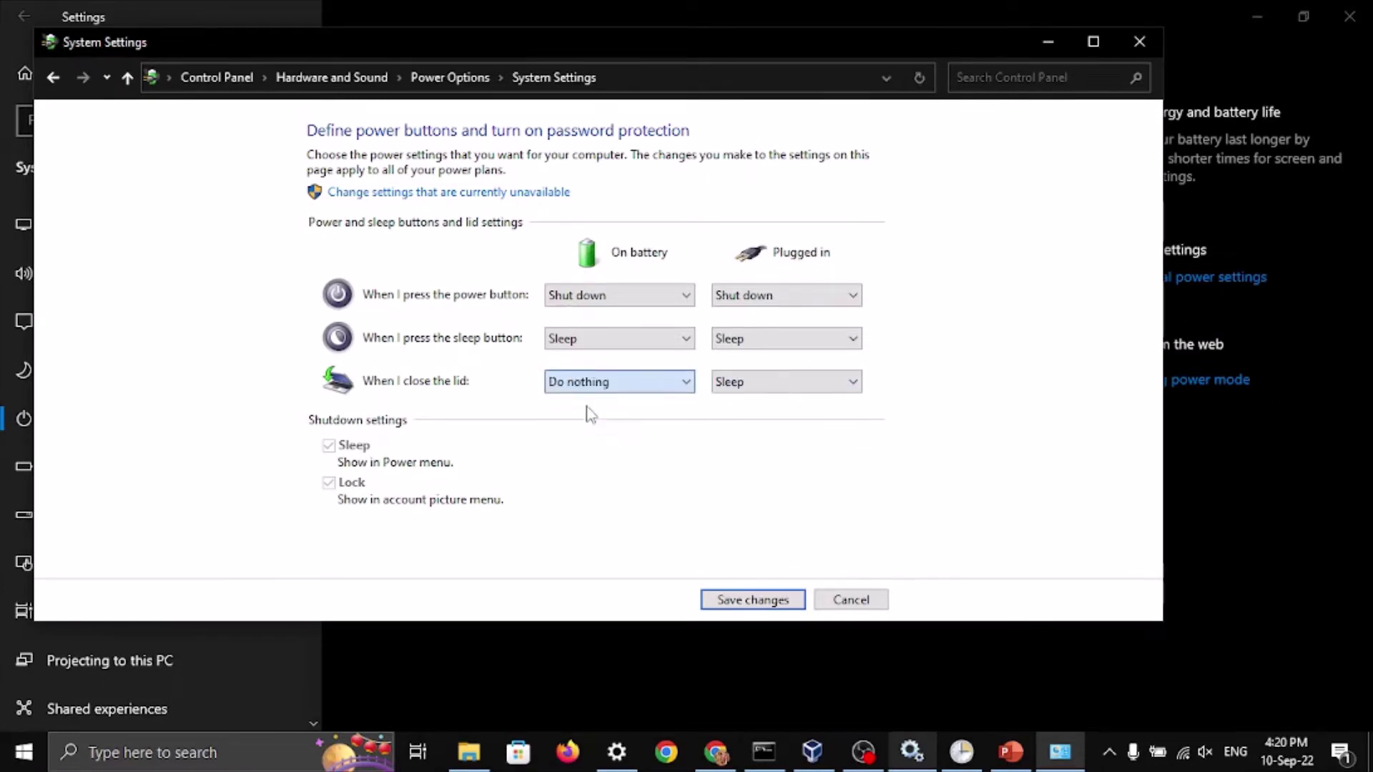
left_click(741, 396)
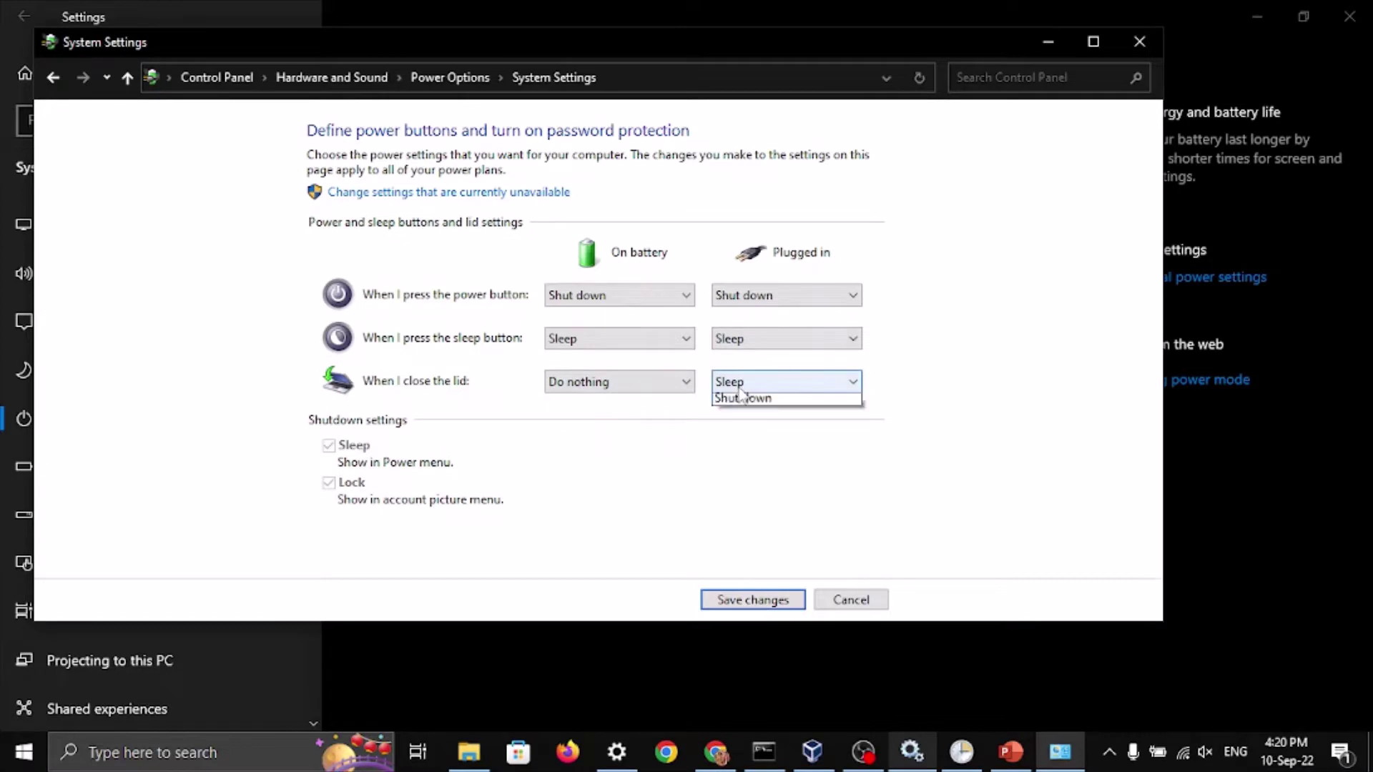
left_click(738, 401)
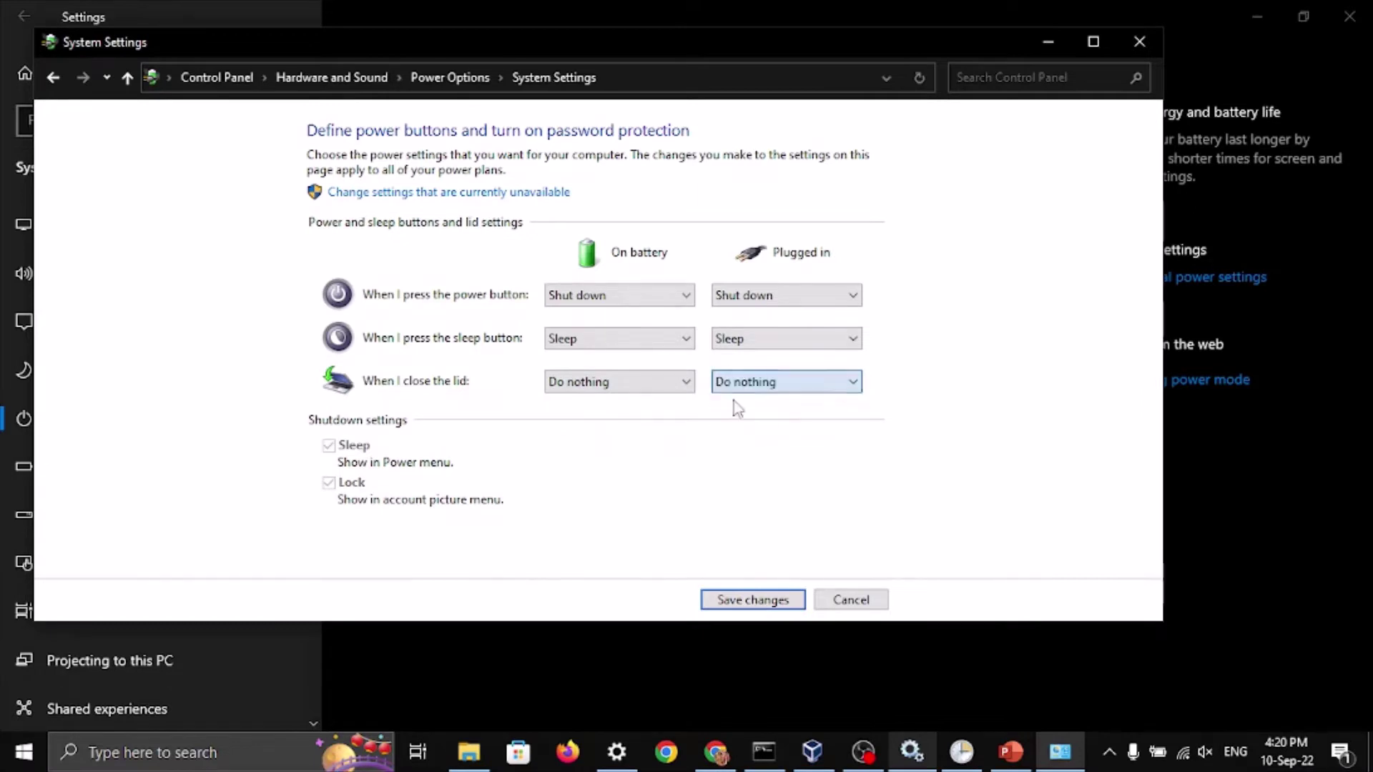
left_click(760, 601)
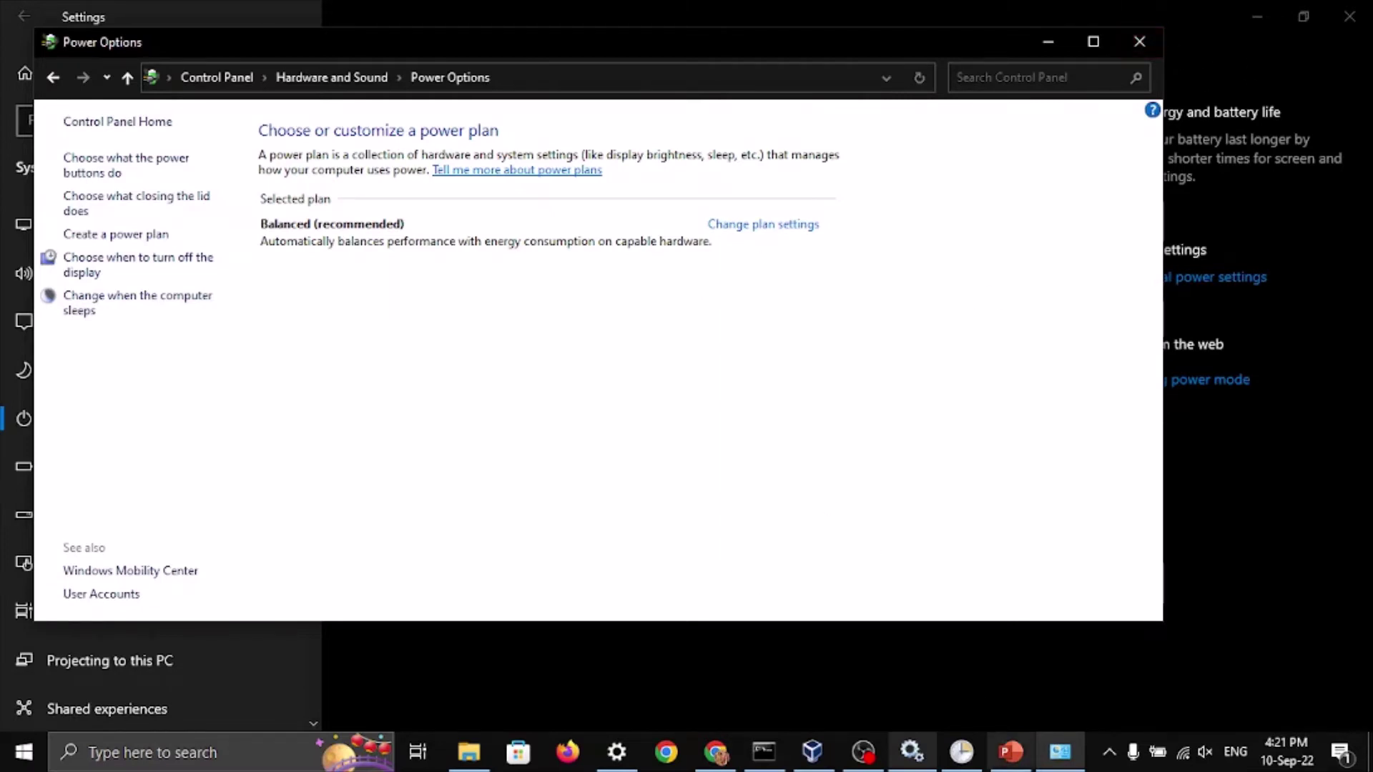
Step: Switch to PowerPoint and present from the current slide to the one on shutting down through Command Prompt, ending the show there
right_click(1020, 756)
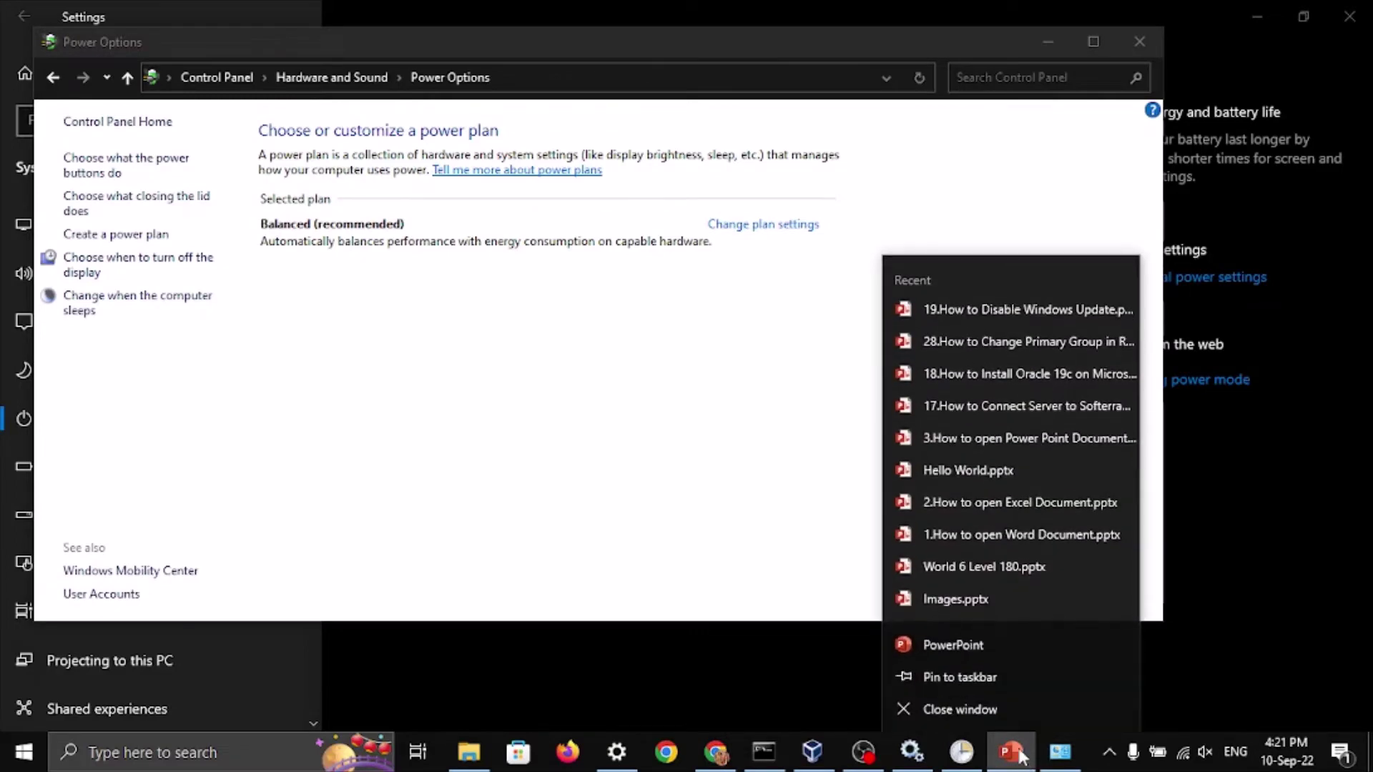
left_click(1012, 752)
left_click(1011, 752)
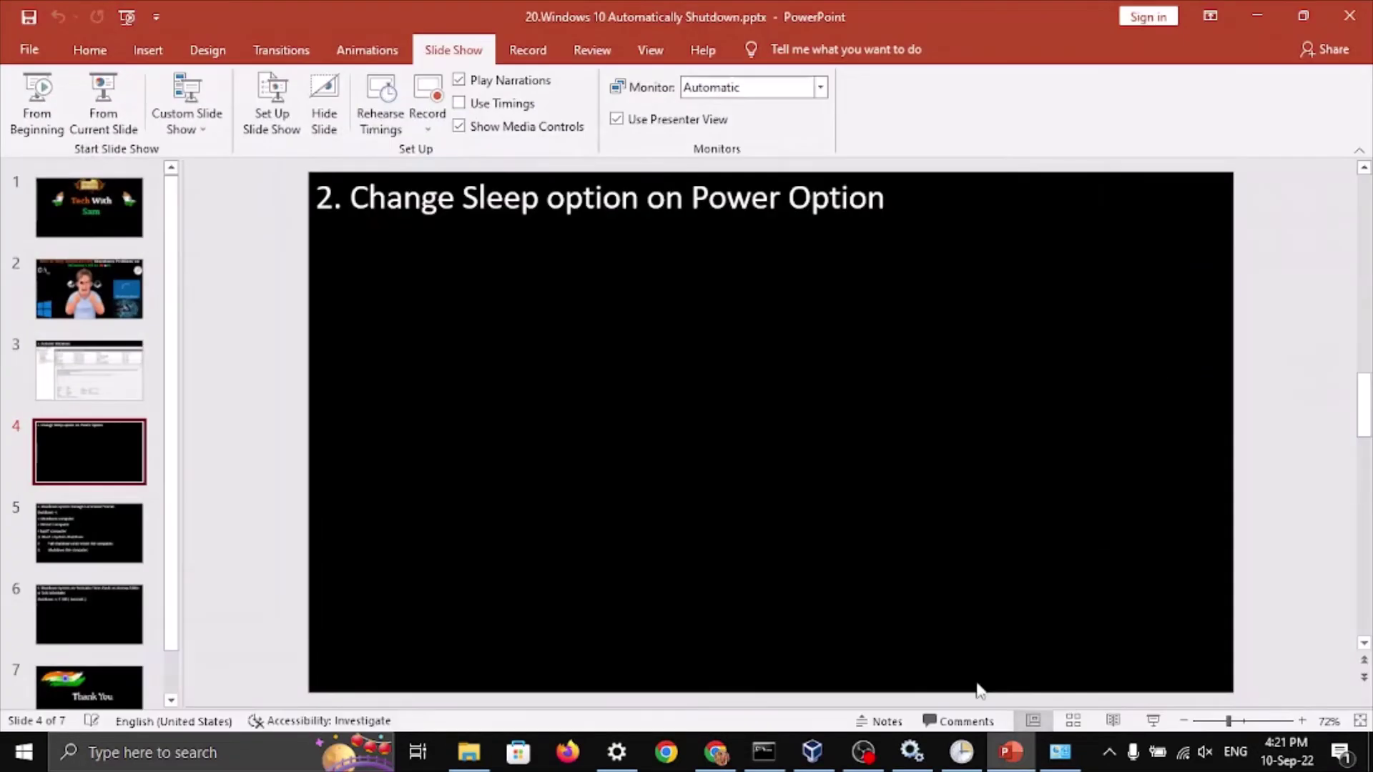
left_click(106, 107)
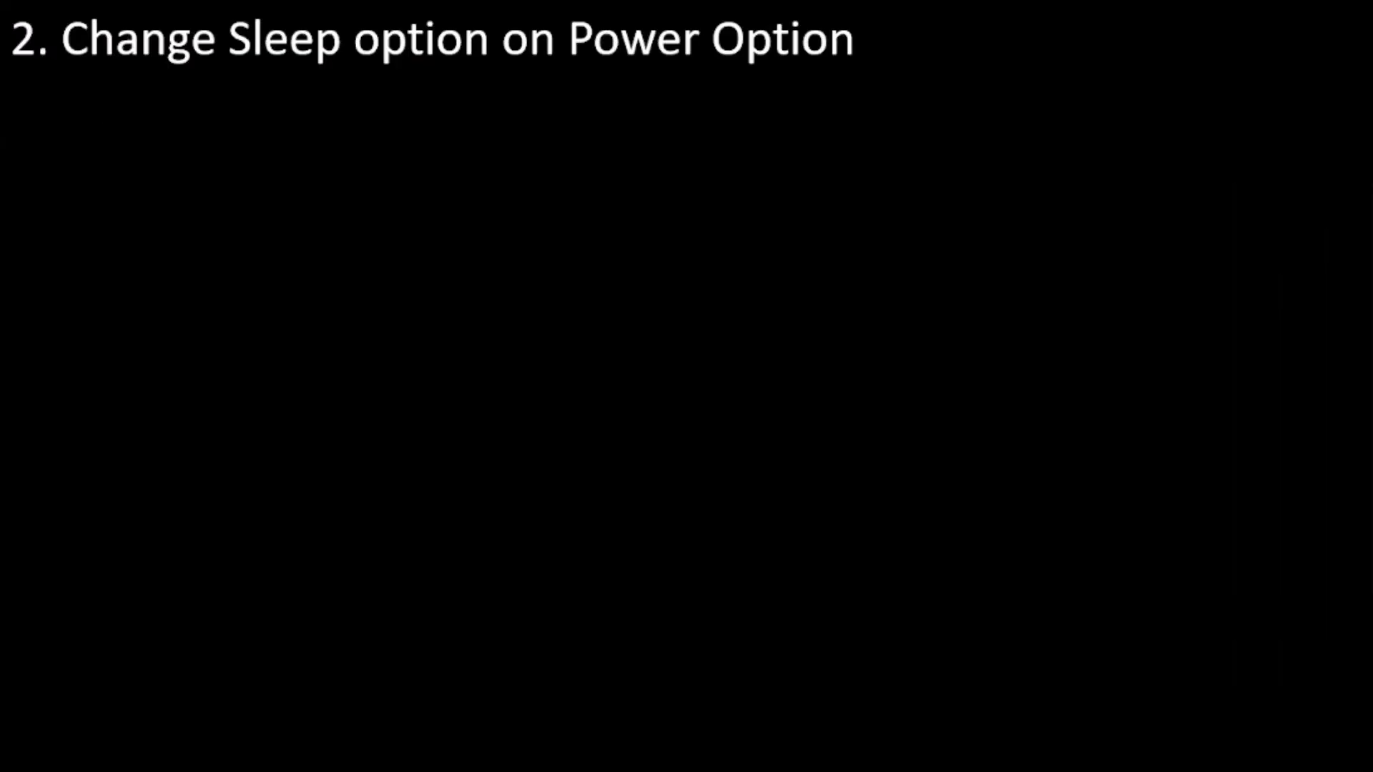
key("Right")
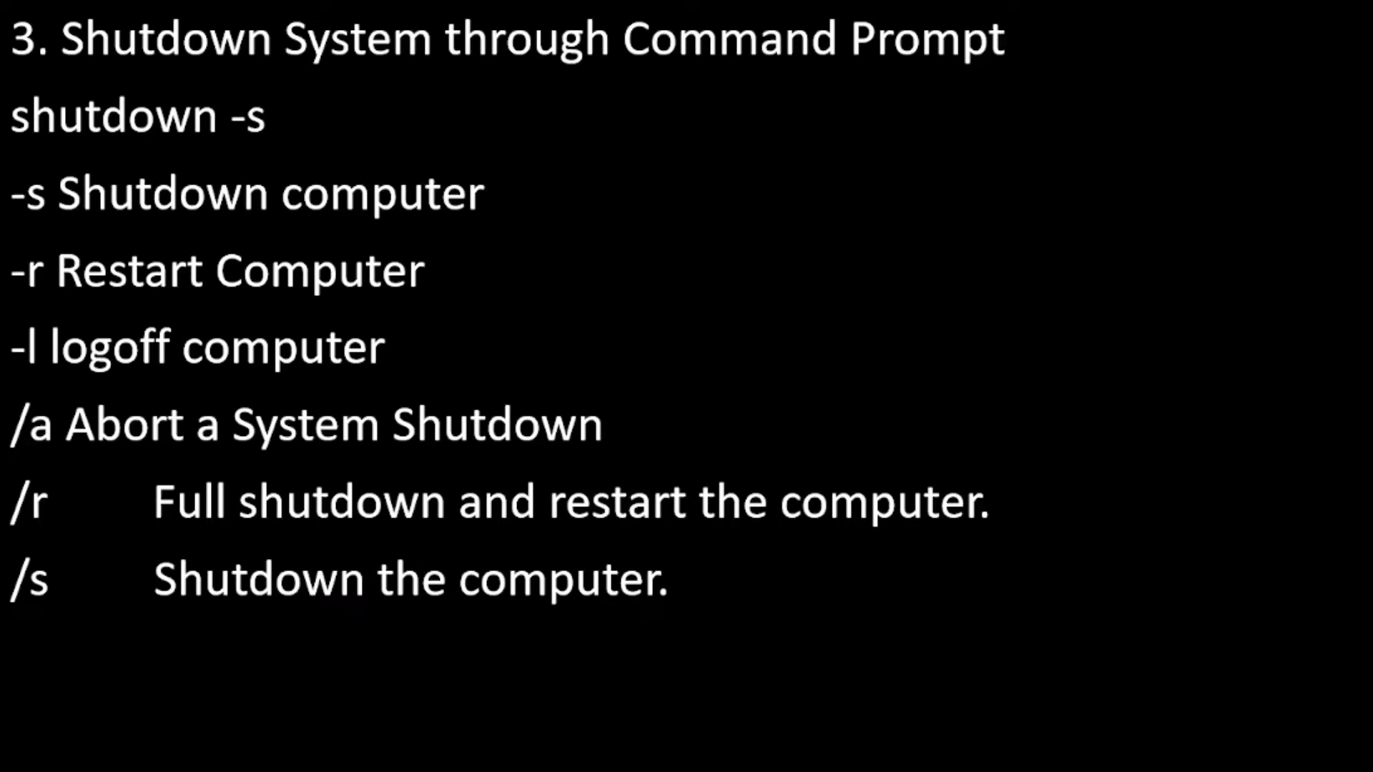
key("Escape")
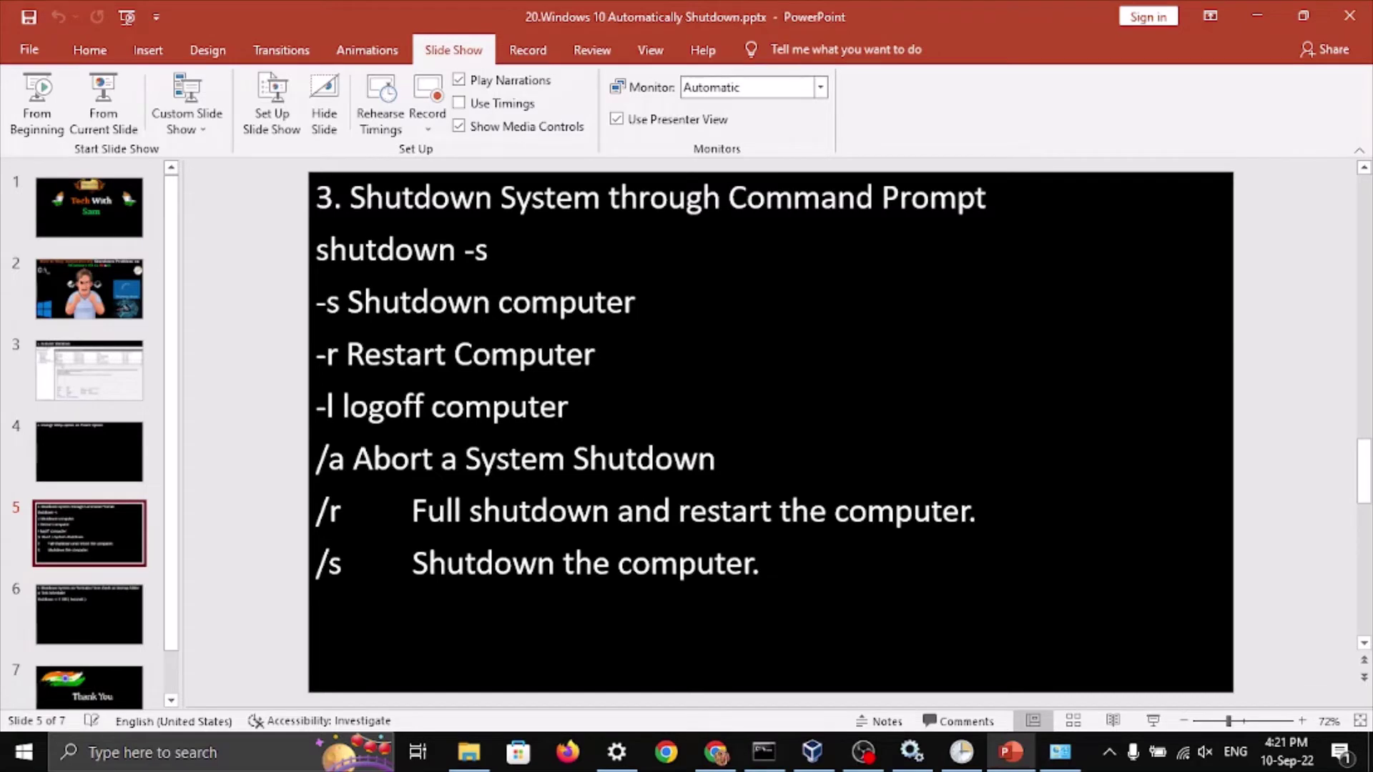
Step: Open a Command Prompt window and place it side by side with the PowerPoint presentation
key("super+r")
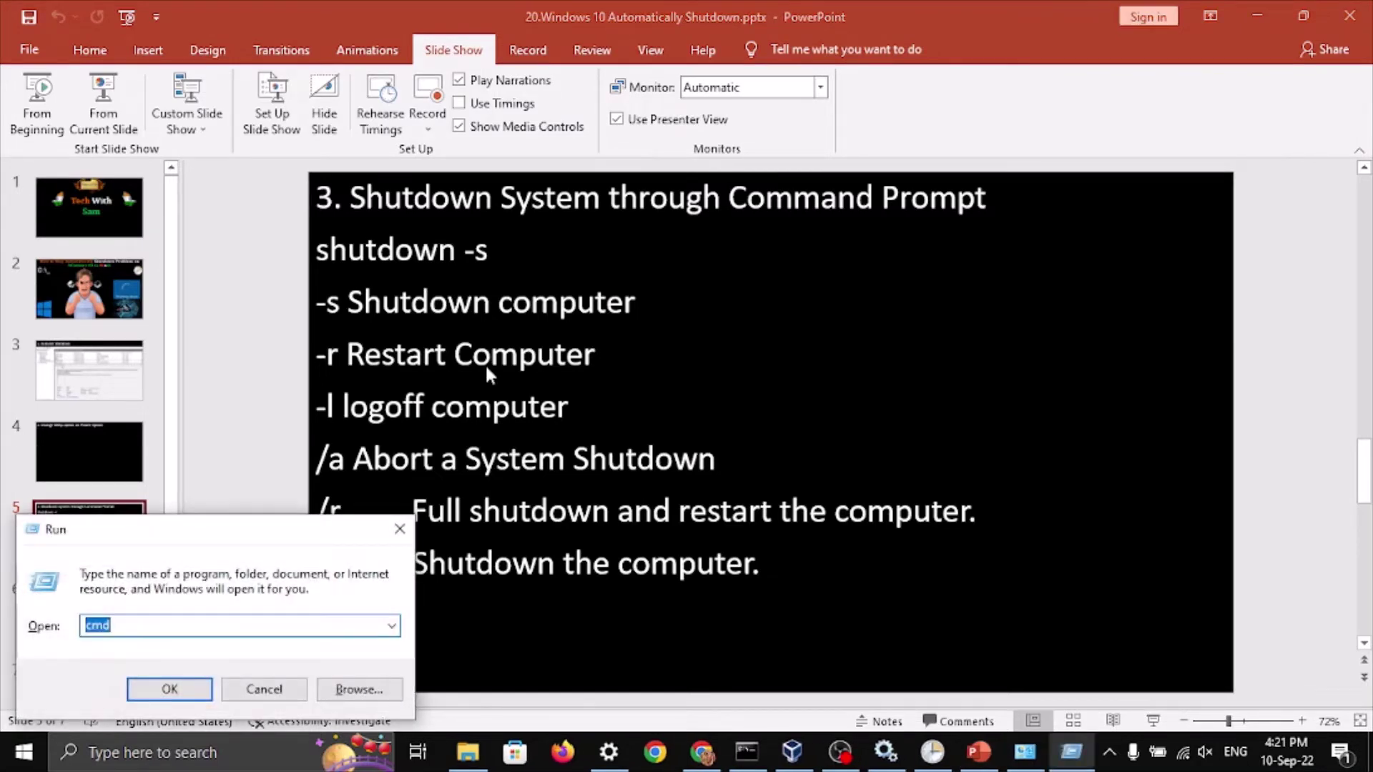
key("Return")
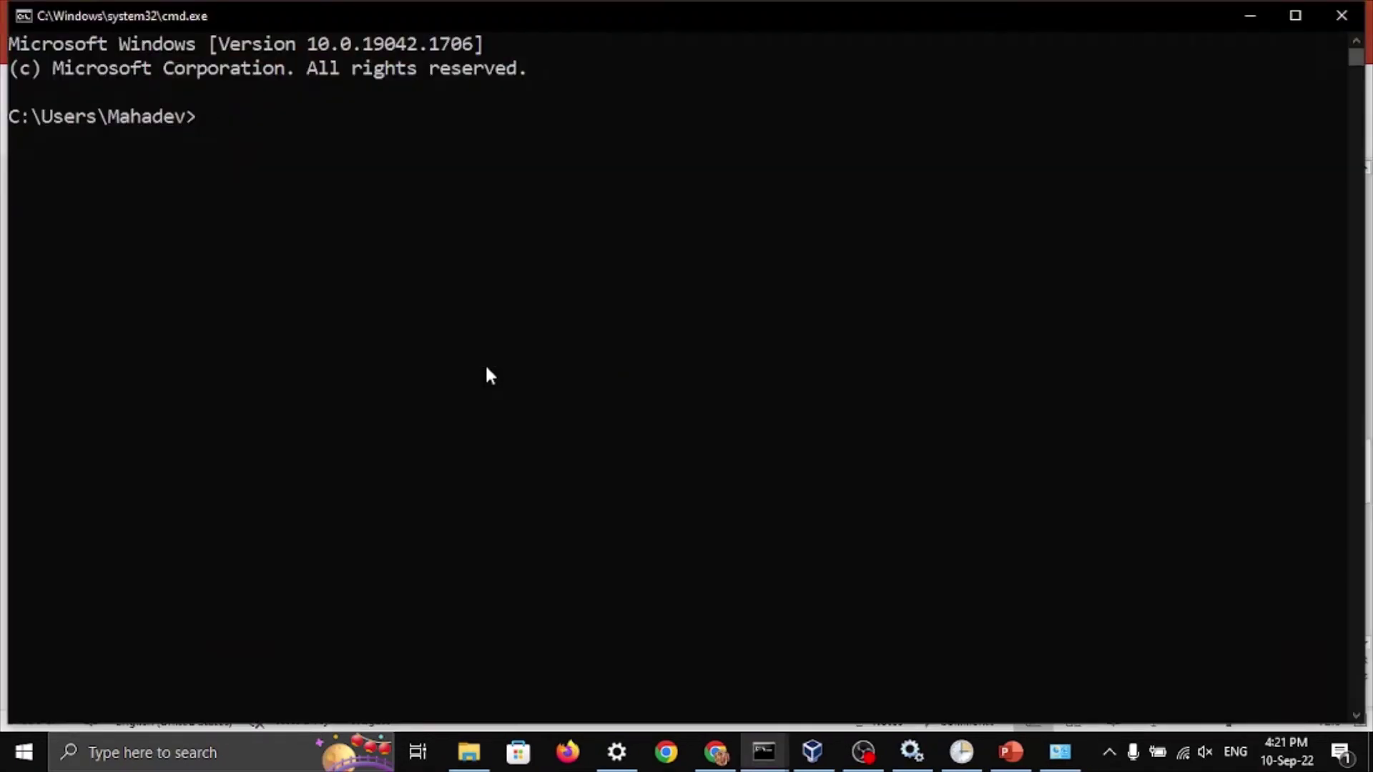
key("super+Left")
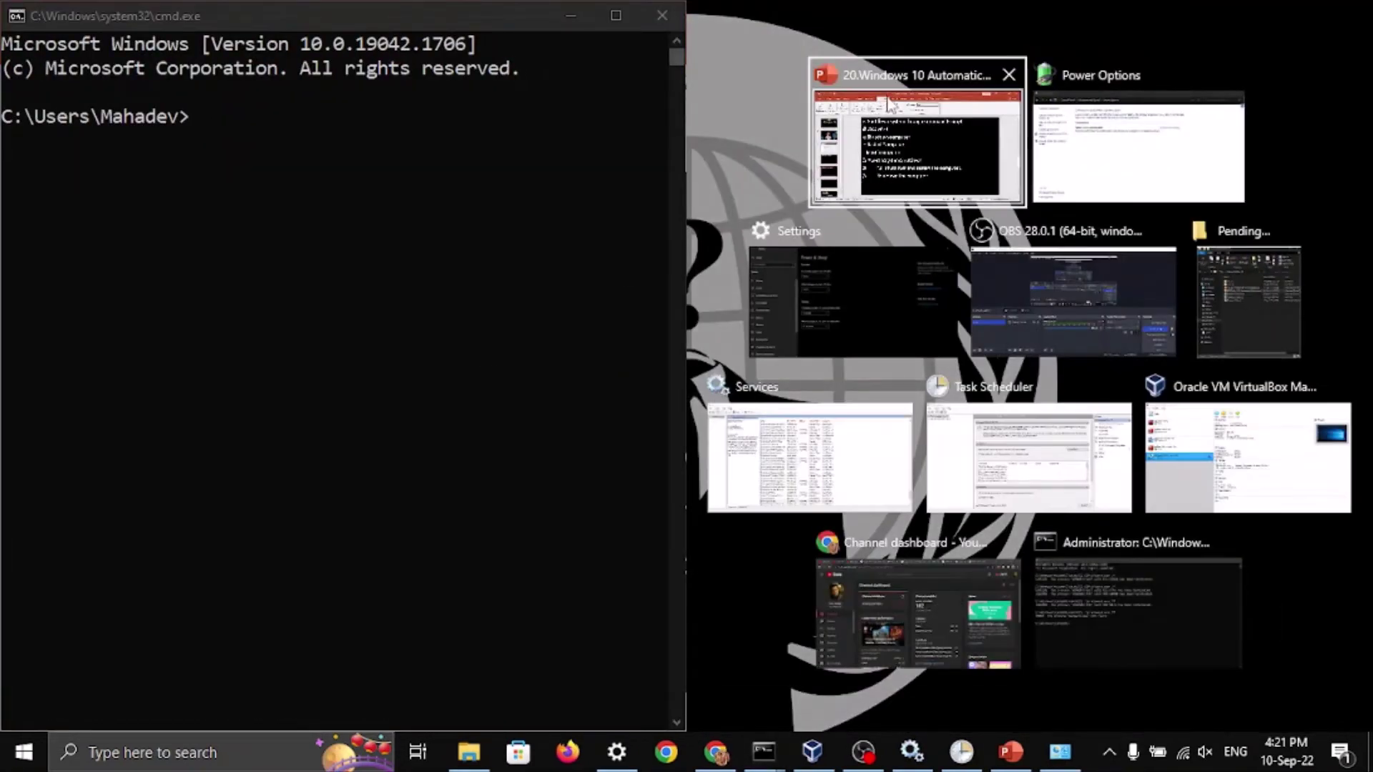
left_click(889, 115)
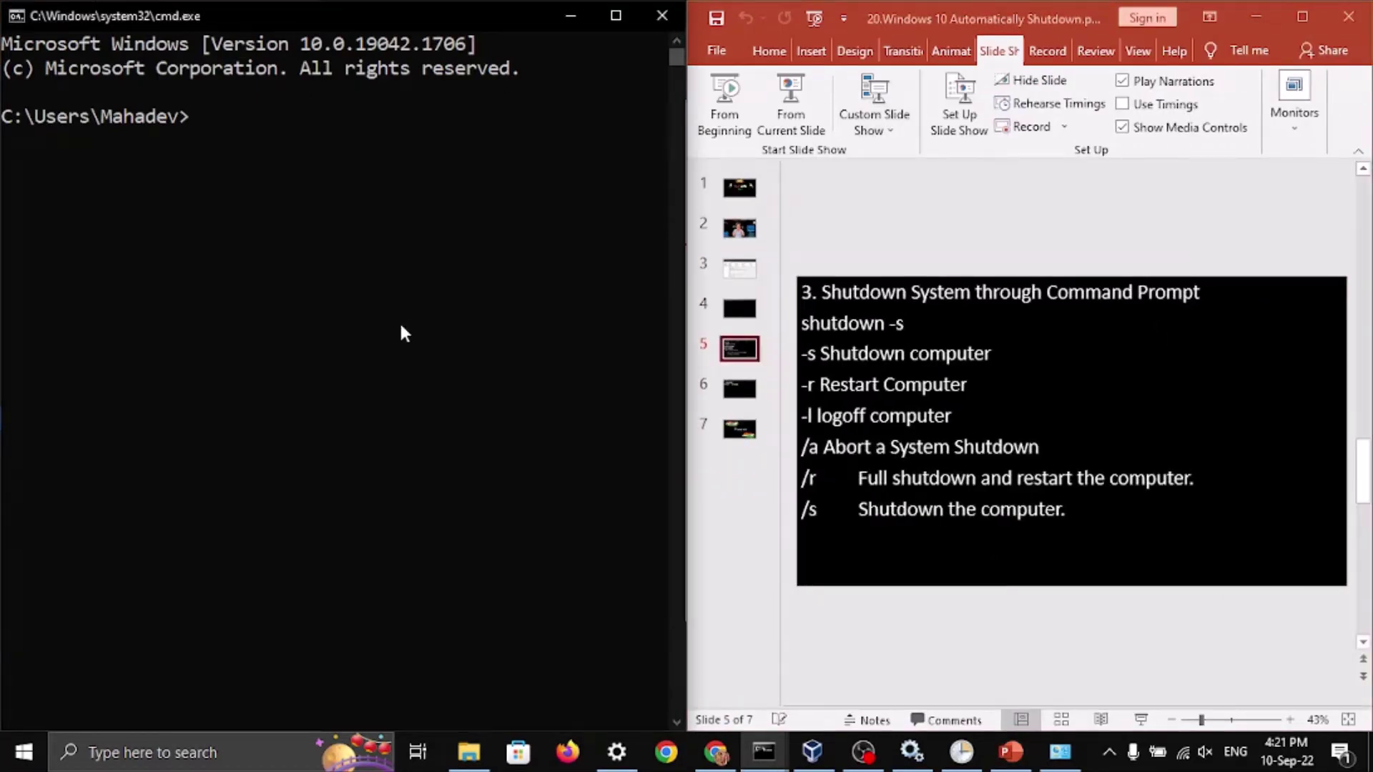
Step: Run shutdown -s in Command Prompt and dismiss the sign-out notice
type("shutdown -s")
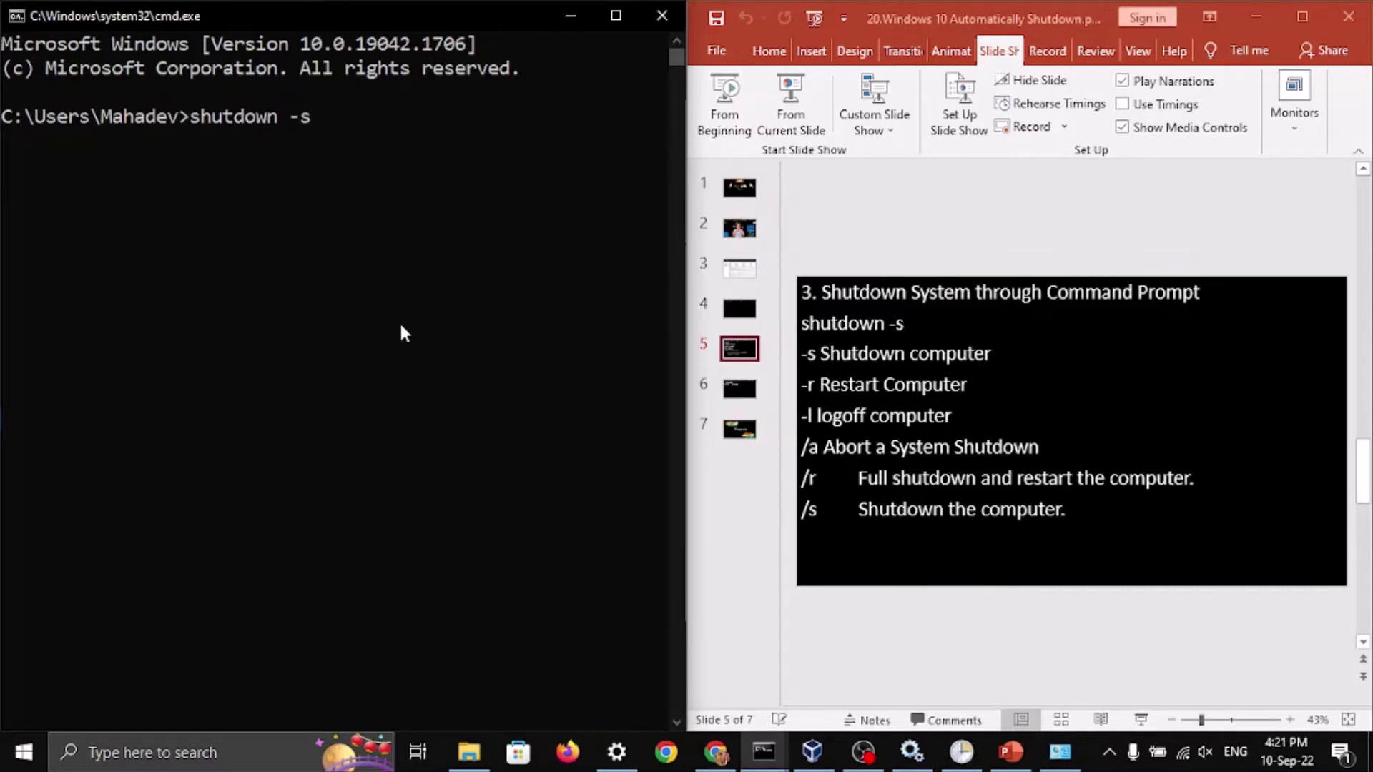
key("Return")
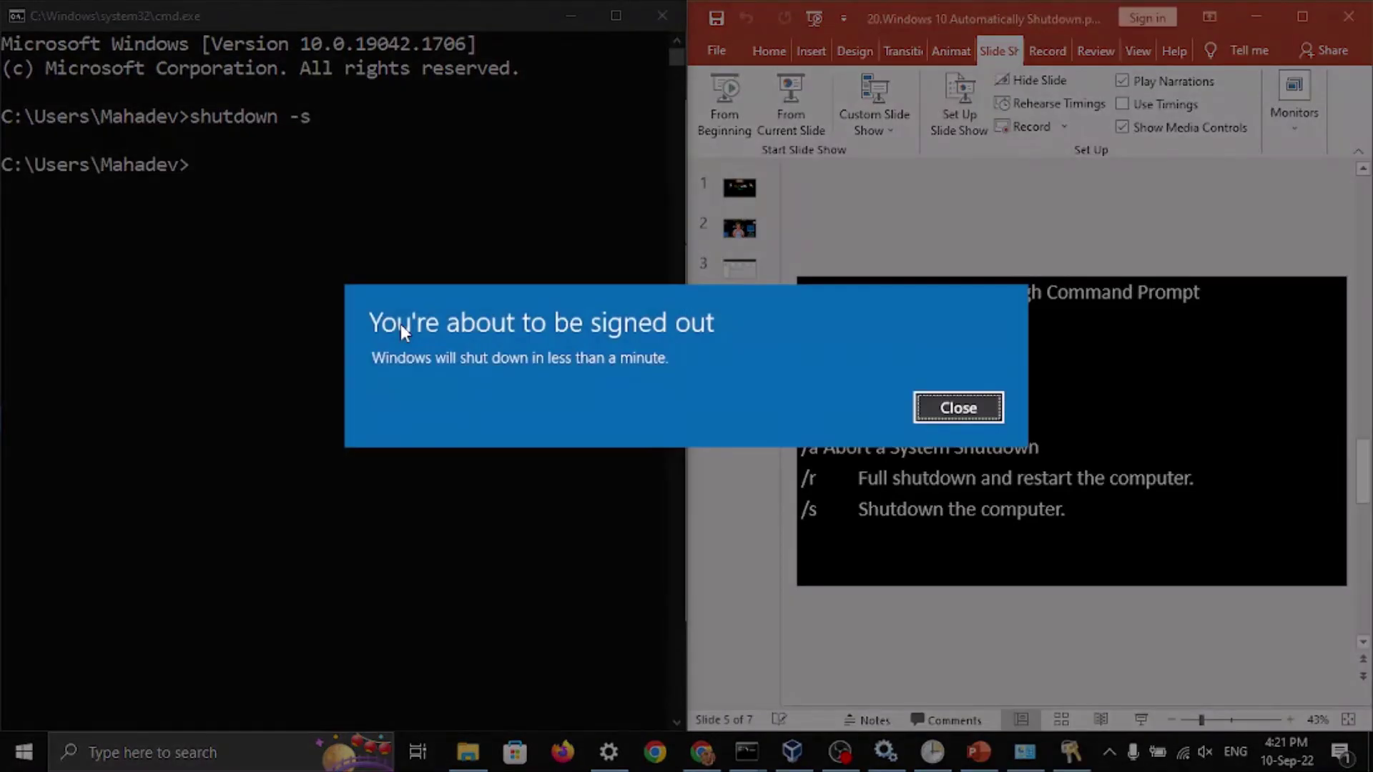
key("Return")
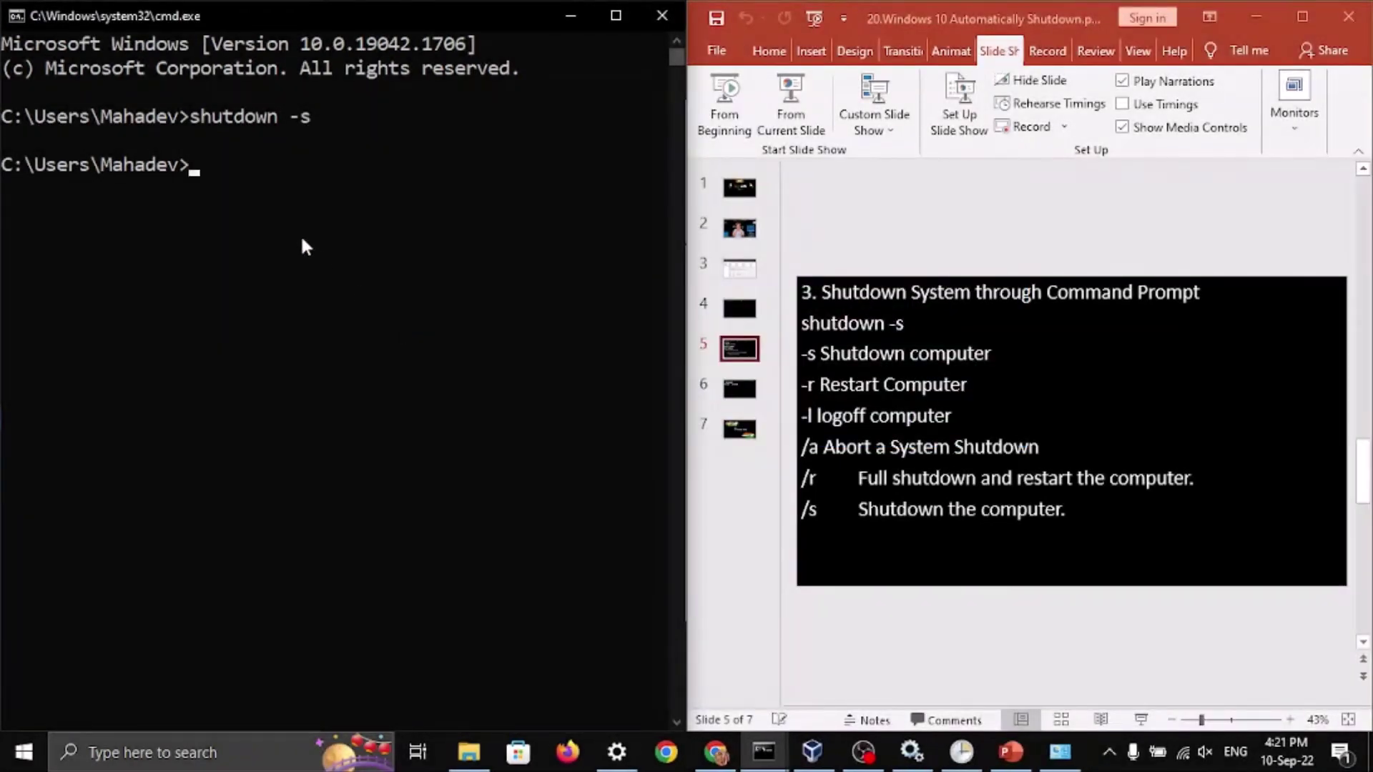
Step: Abort the pending system shutdown by running shutdown /a in Command Prompt
left_click(304, 236)
key("Up")
key("BackSpace")
key("BackSpace")
type(".a")
key("BackSpace")
key("BackSpace")
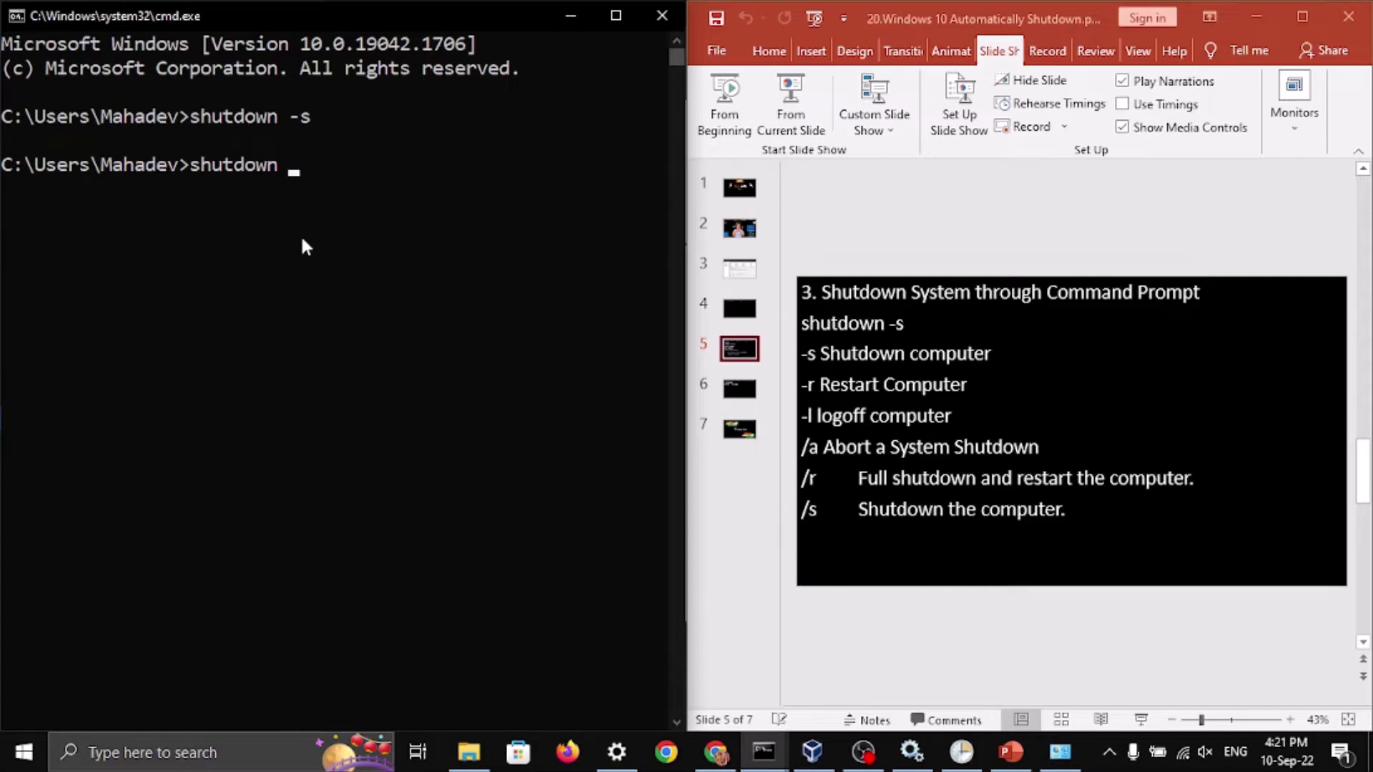
type("/a")
key("Return")
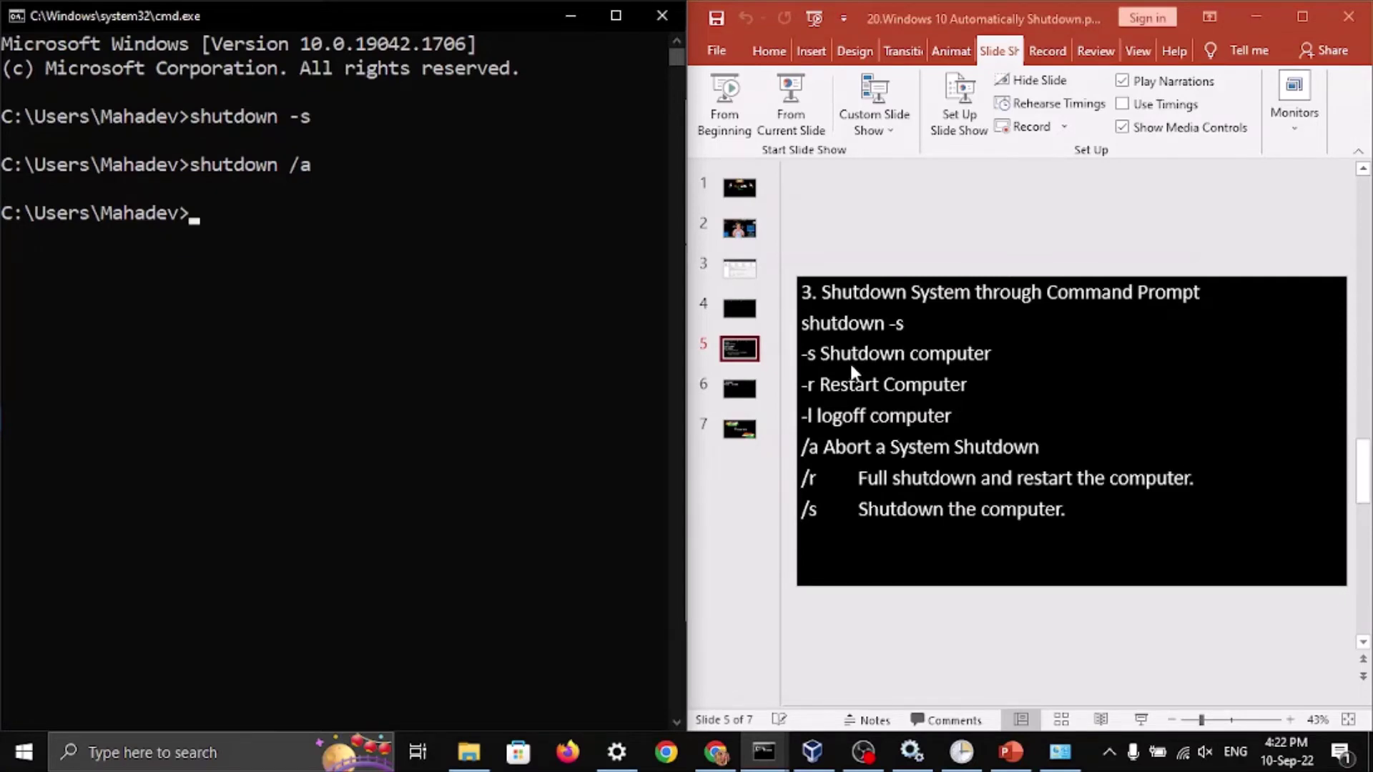
Step: Open the Samsung T7 (C:) drive in File Explorer and make sure hidden items are shown
key("super+d")
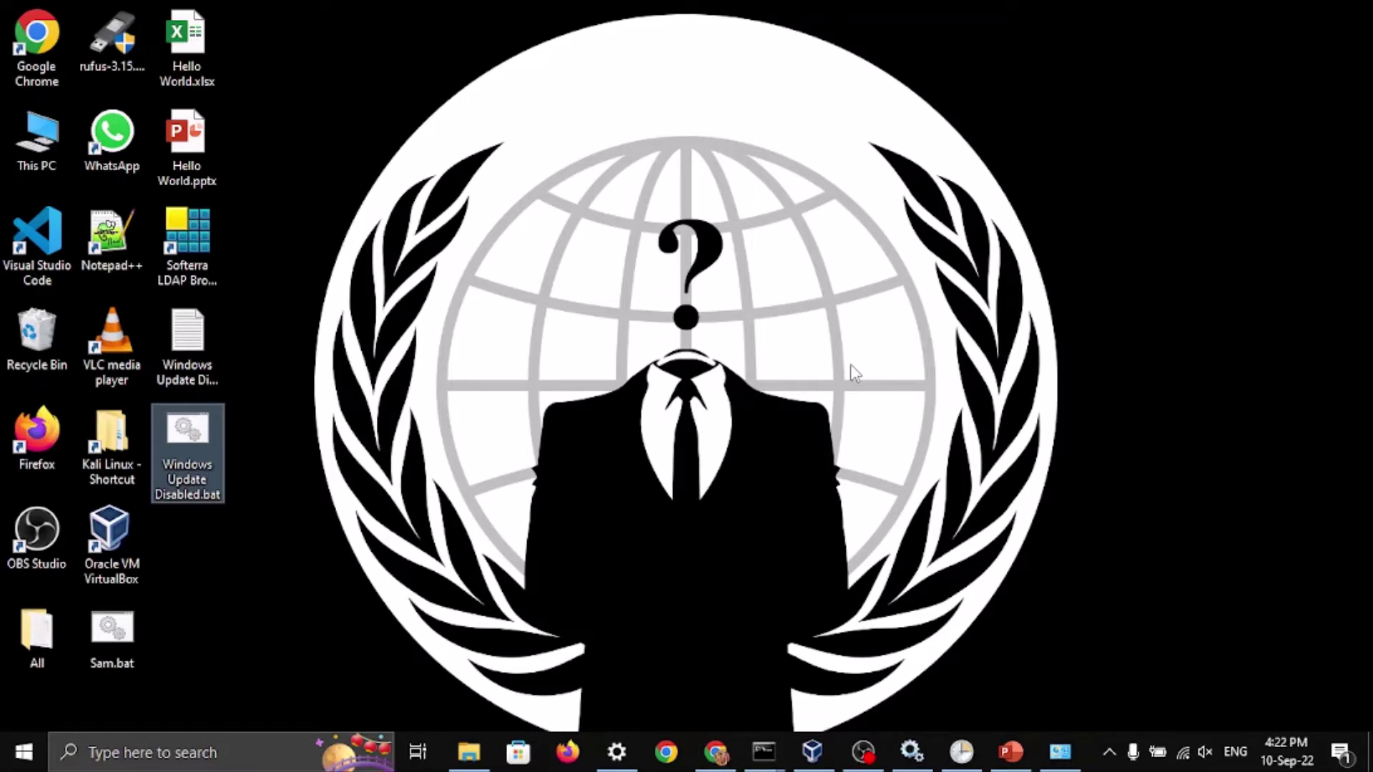
key("super+e")
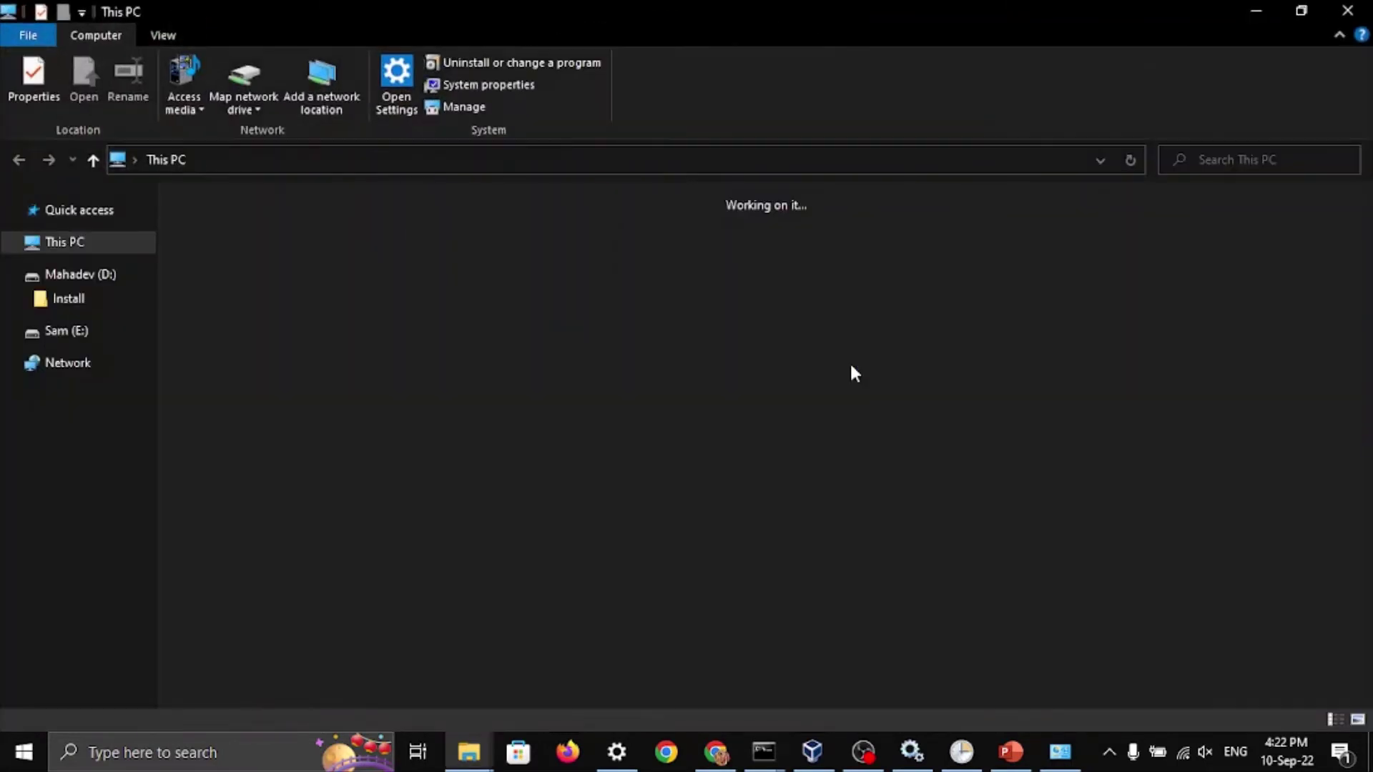
double_click(351, 379)
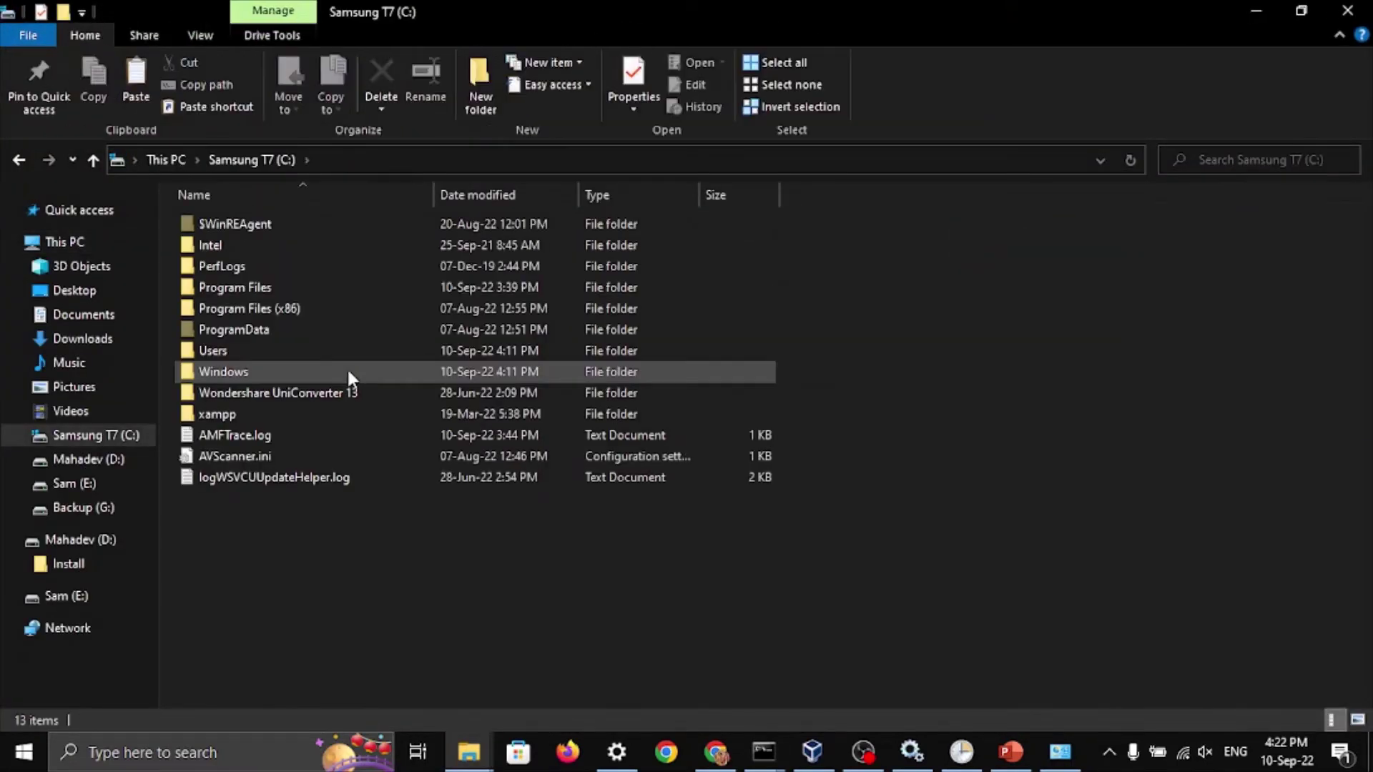
key("Down")
key("Down")
key("Down")
key("Down")
key("Down")
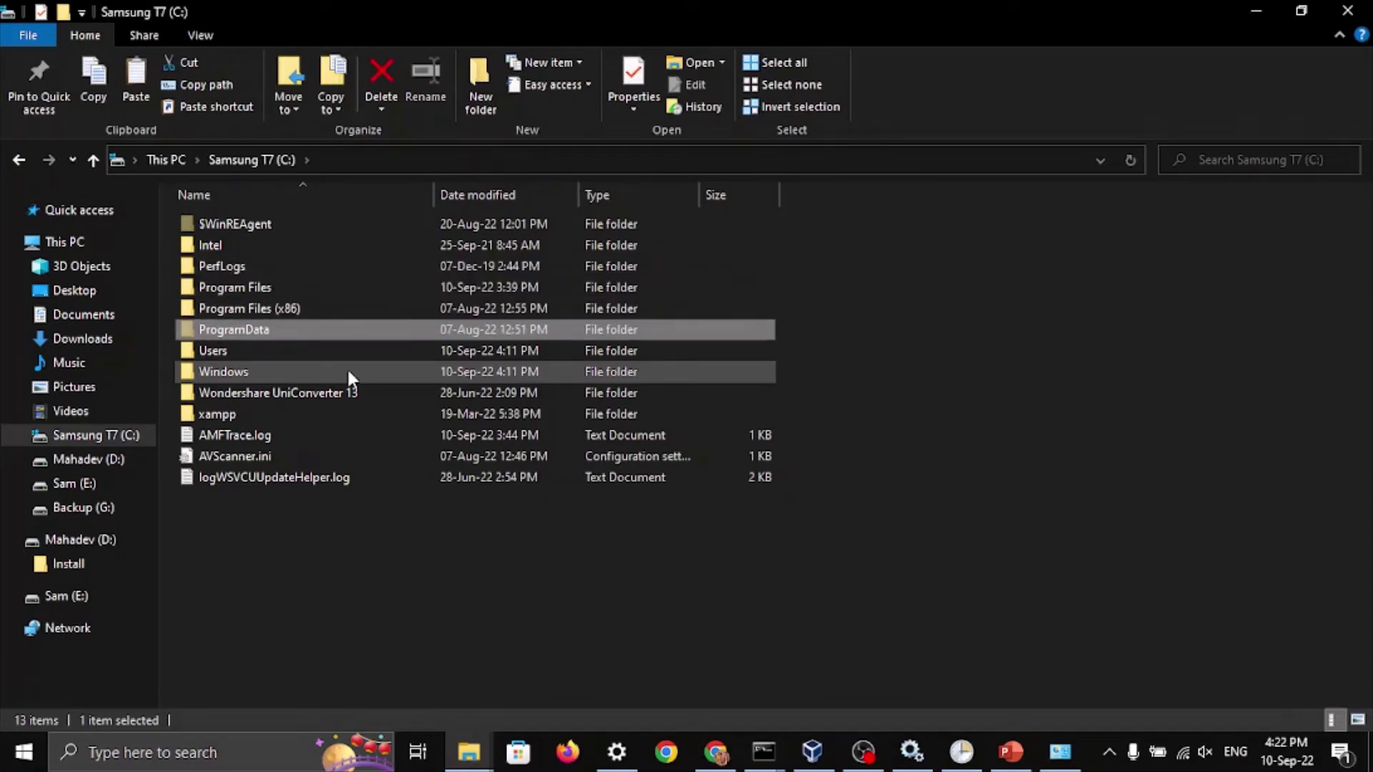
left_click(201, 35)
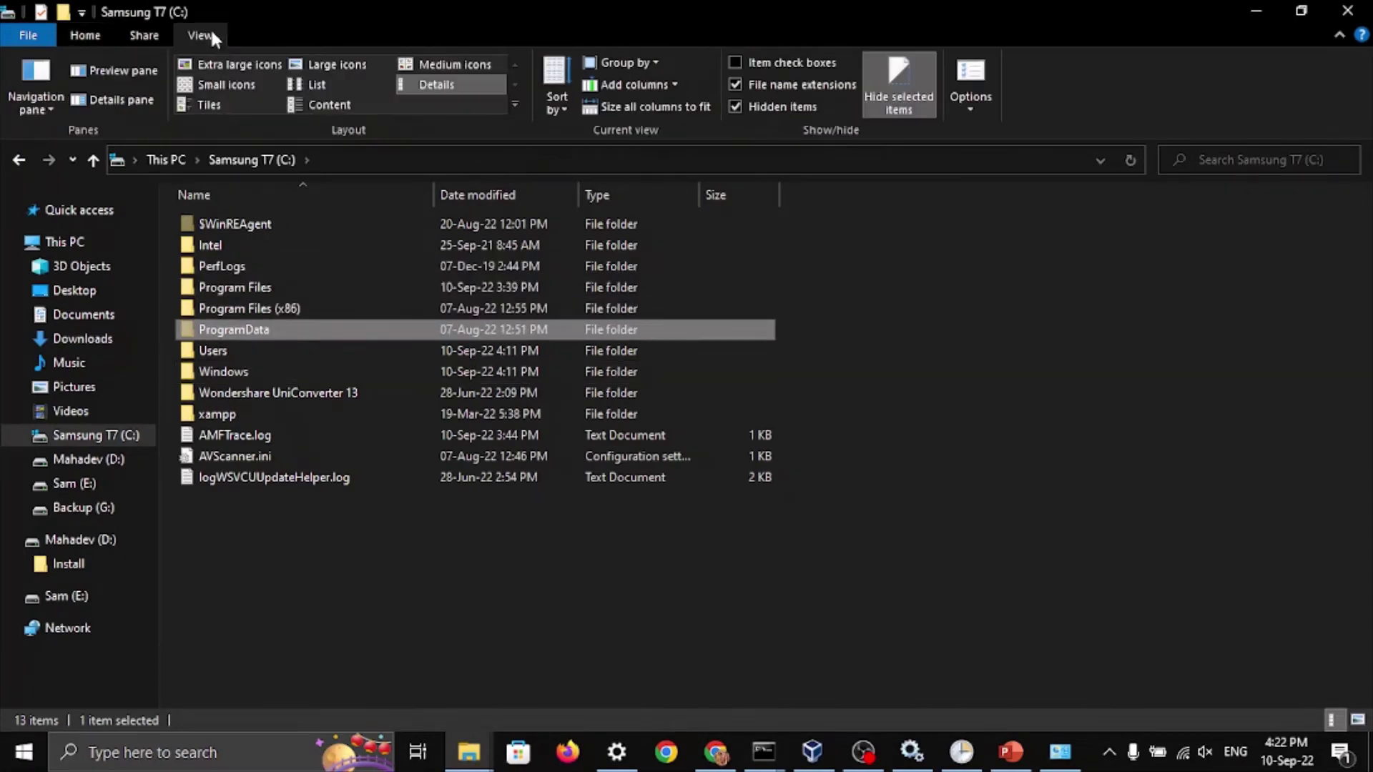
left_click(766, 105)
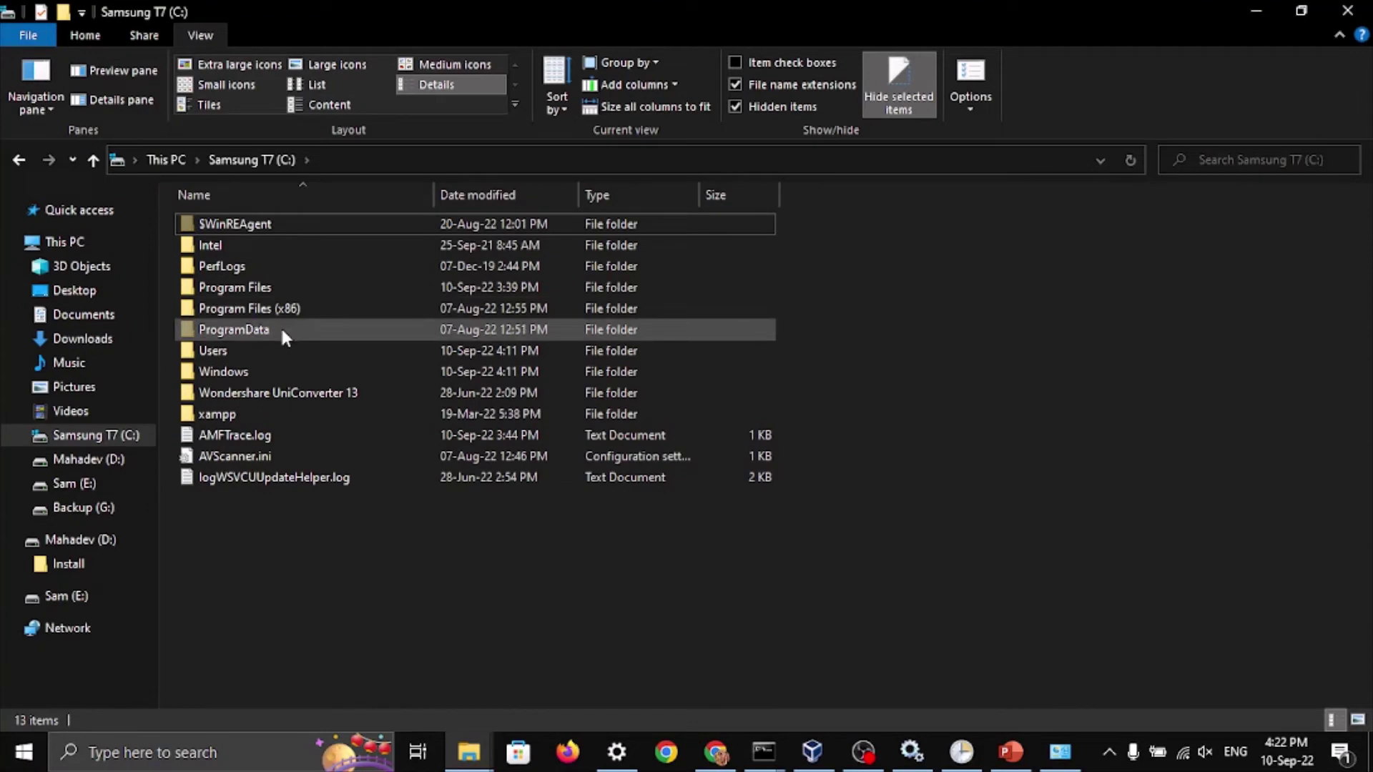
Step: Open the hidden ProgramData folder and go into its Microsoft subfolder
double_click(283, 330)
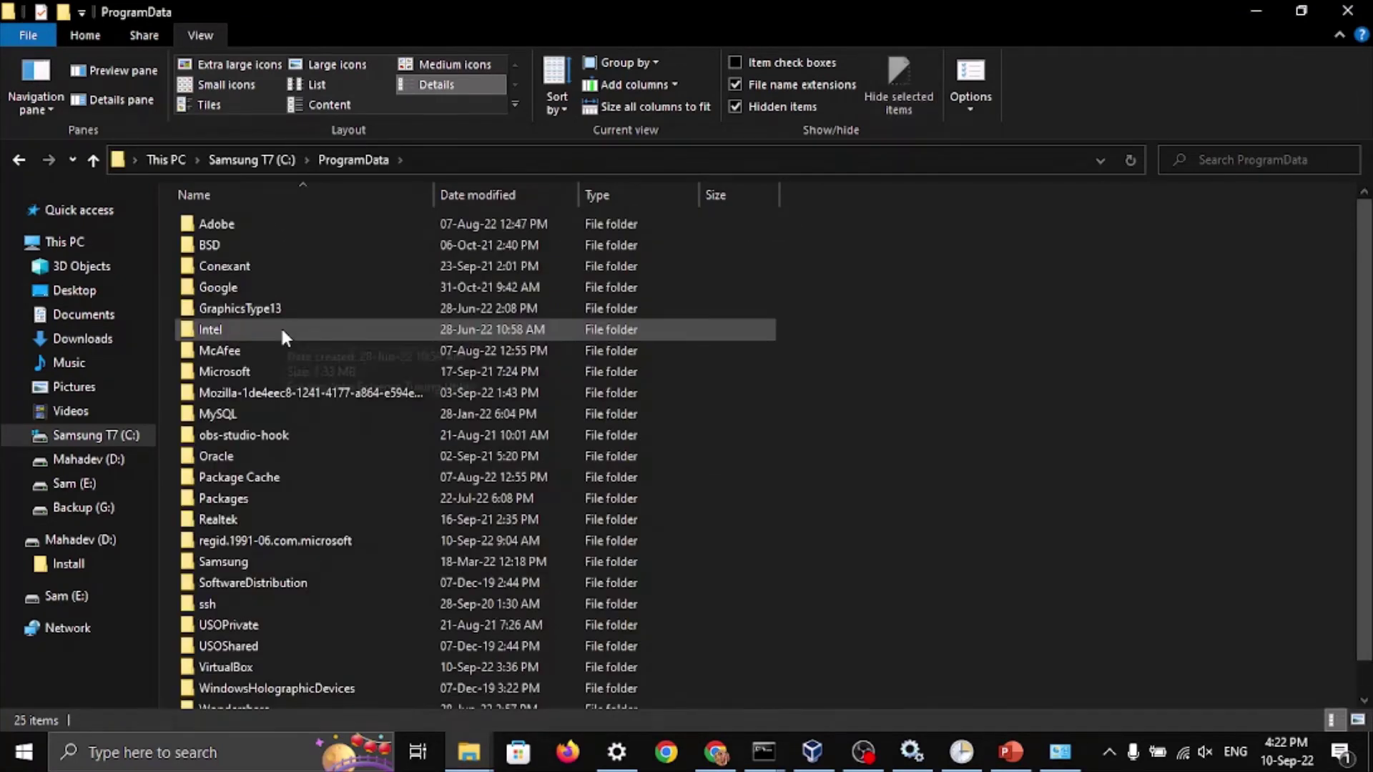
key("m")
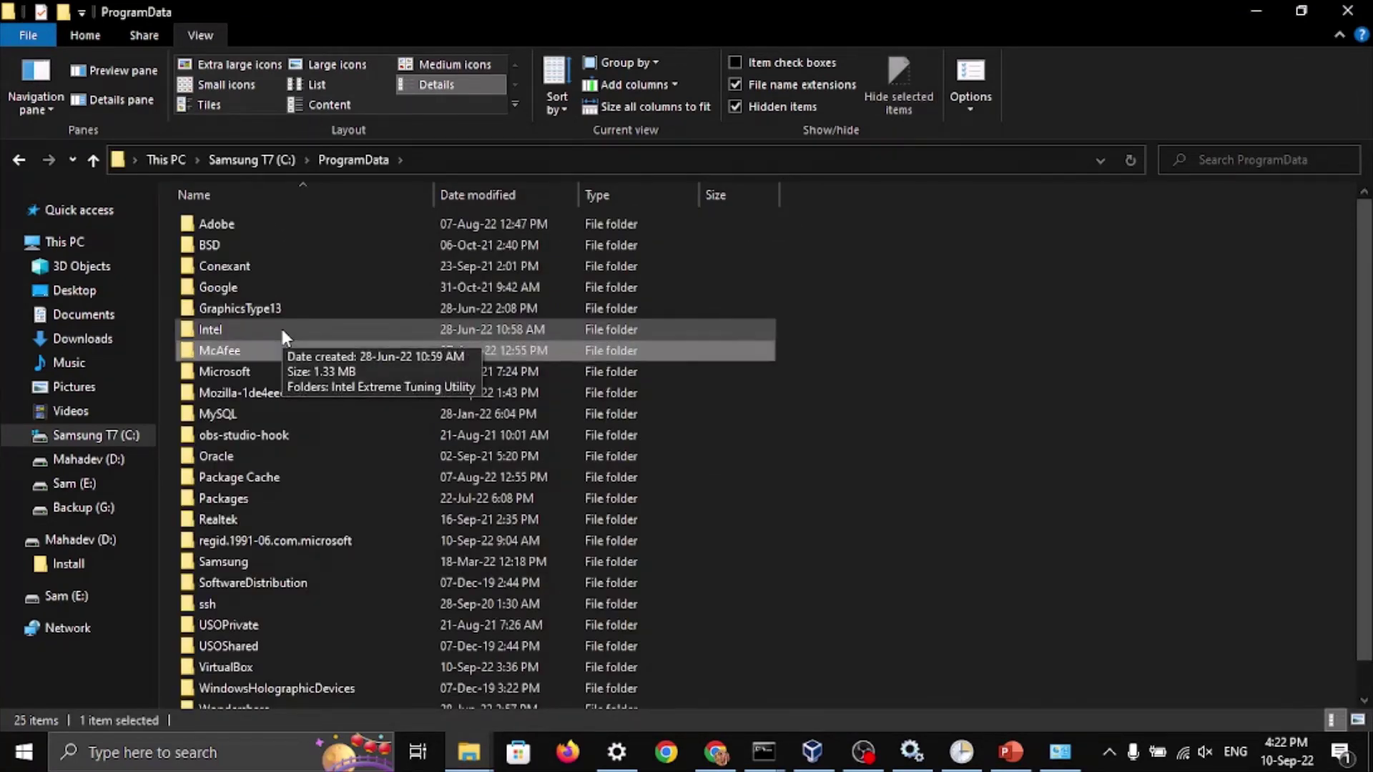
key("i")
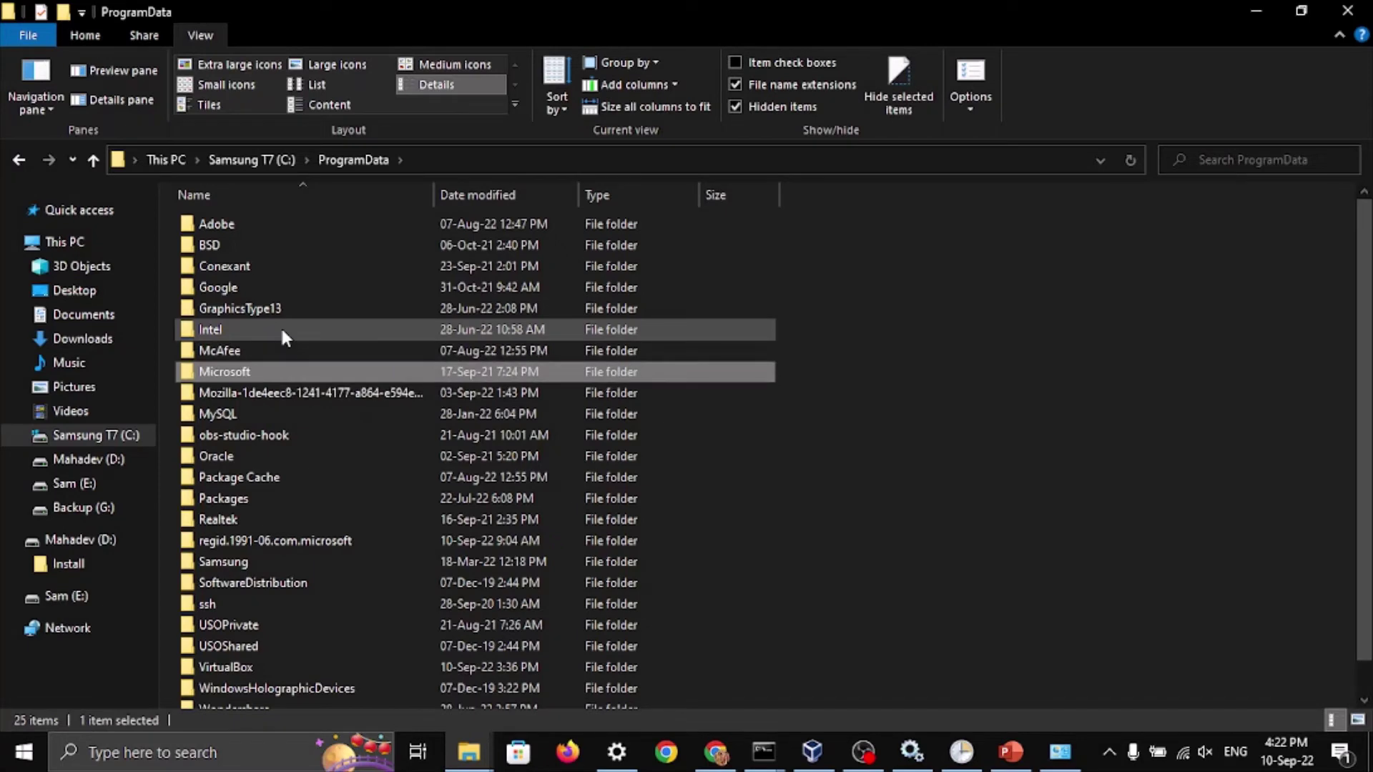
key("Return")
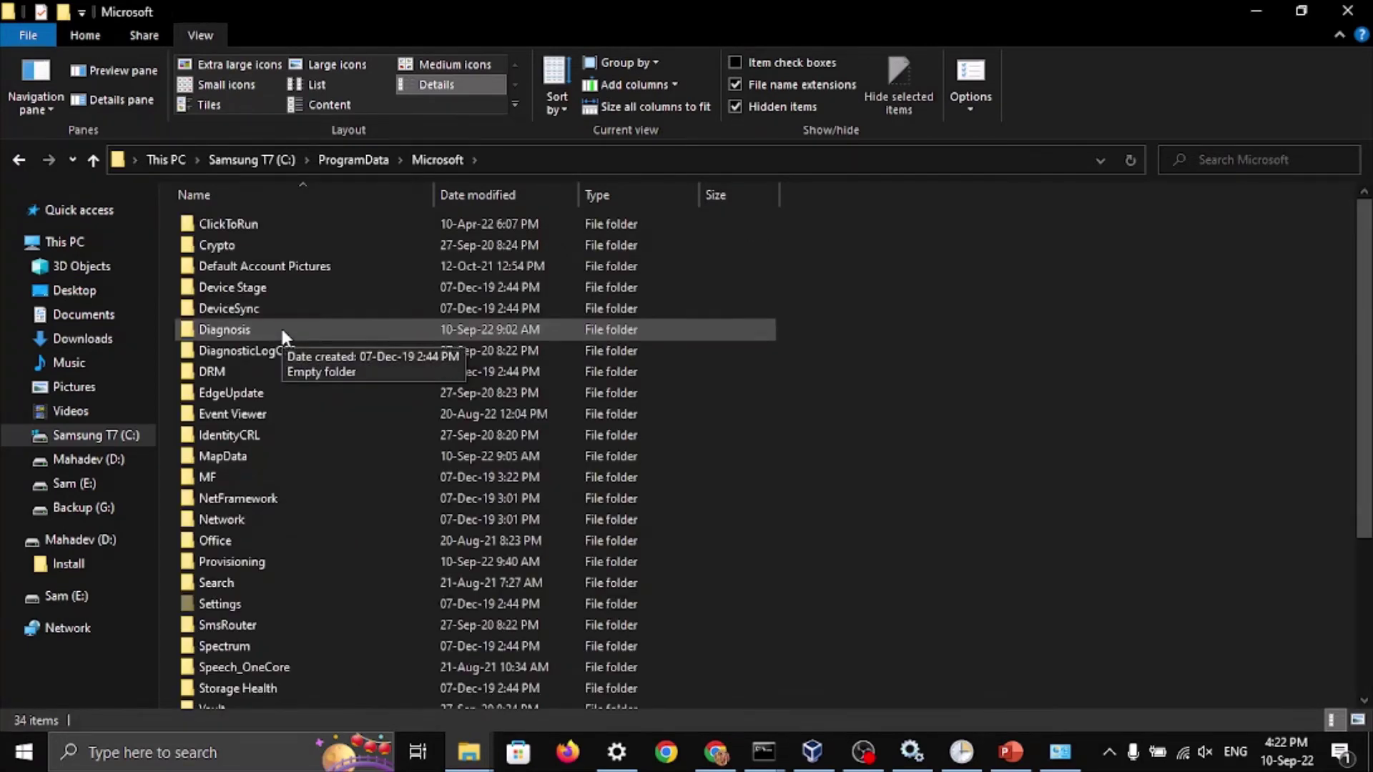
Step: Find the Windows folder inside the Microsoft folder and open it
key("c")
key("r")
key("p")
key("w")
key("i")
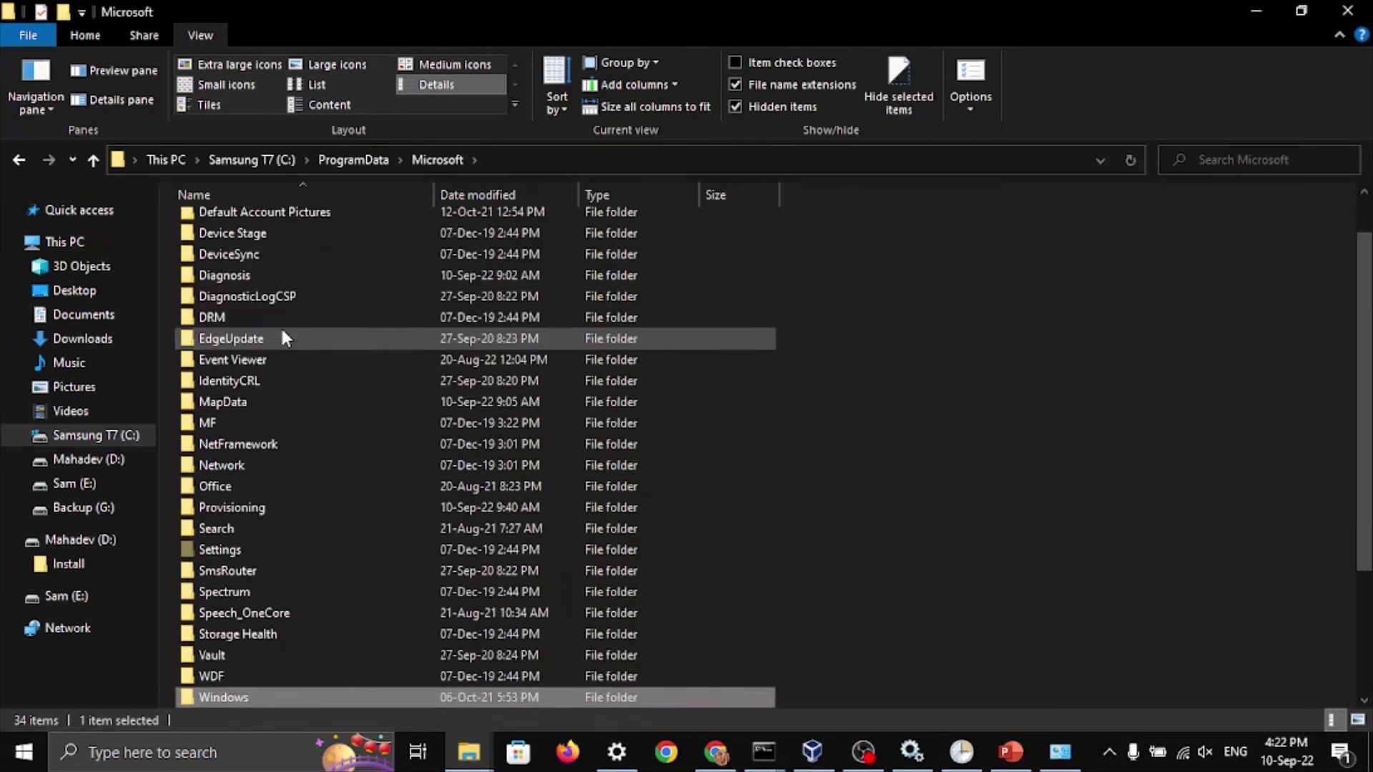
key("Up")
key("Up")
key("Up")
key("Up")
key("Up")
key("Down")
key("Down")
key("Down")
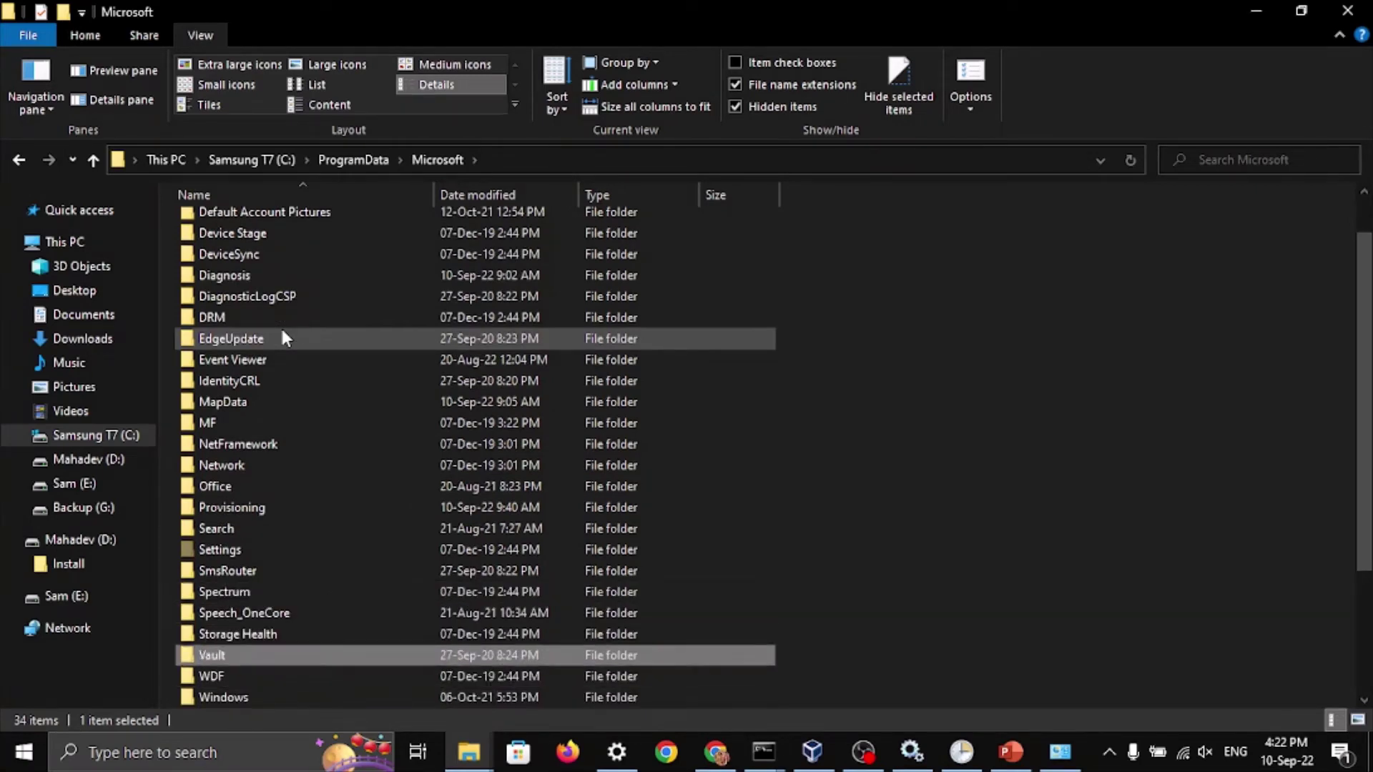
key("Down")
key("Down")
key("Down")
key("Up")
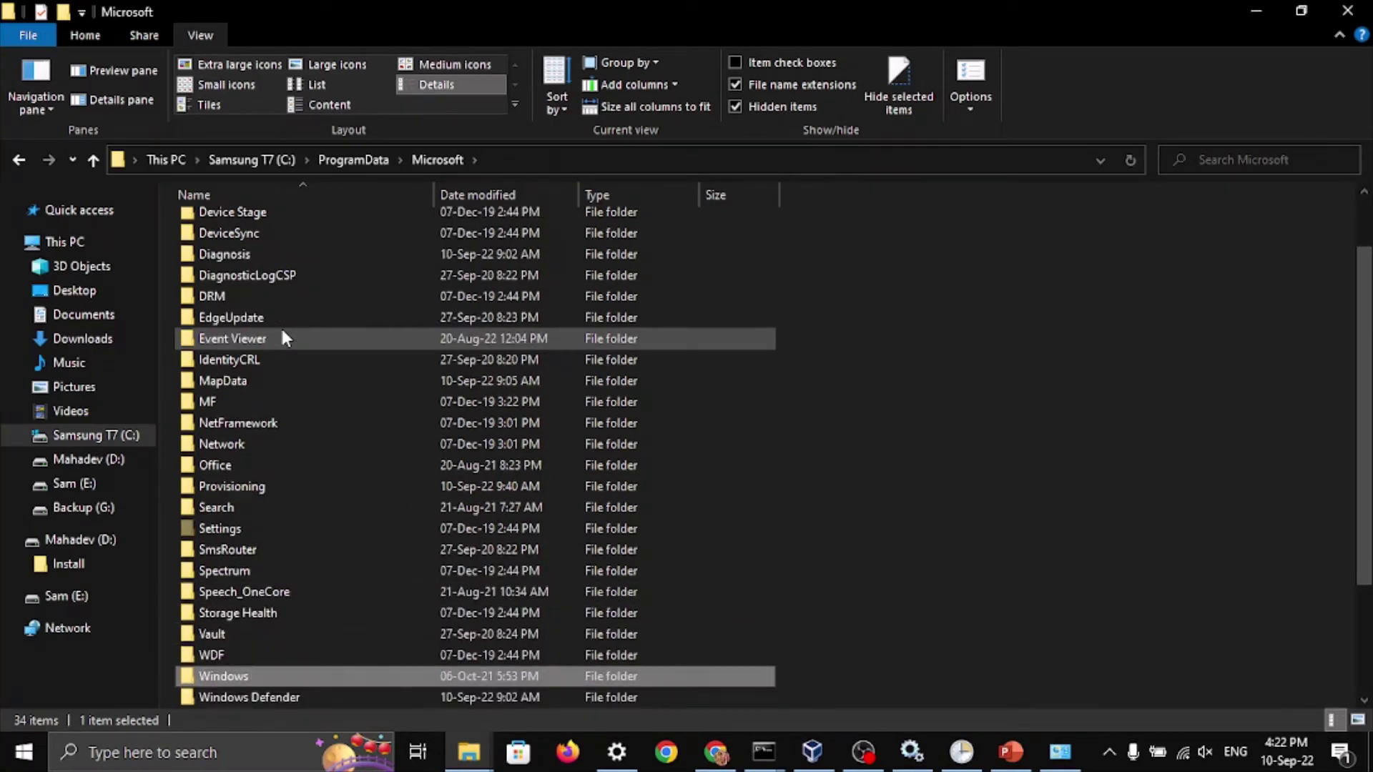
key("Return")
Step: Find the Start Menu folder inside Windows and open its Programs subfolder
key("c")
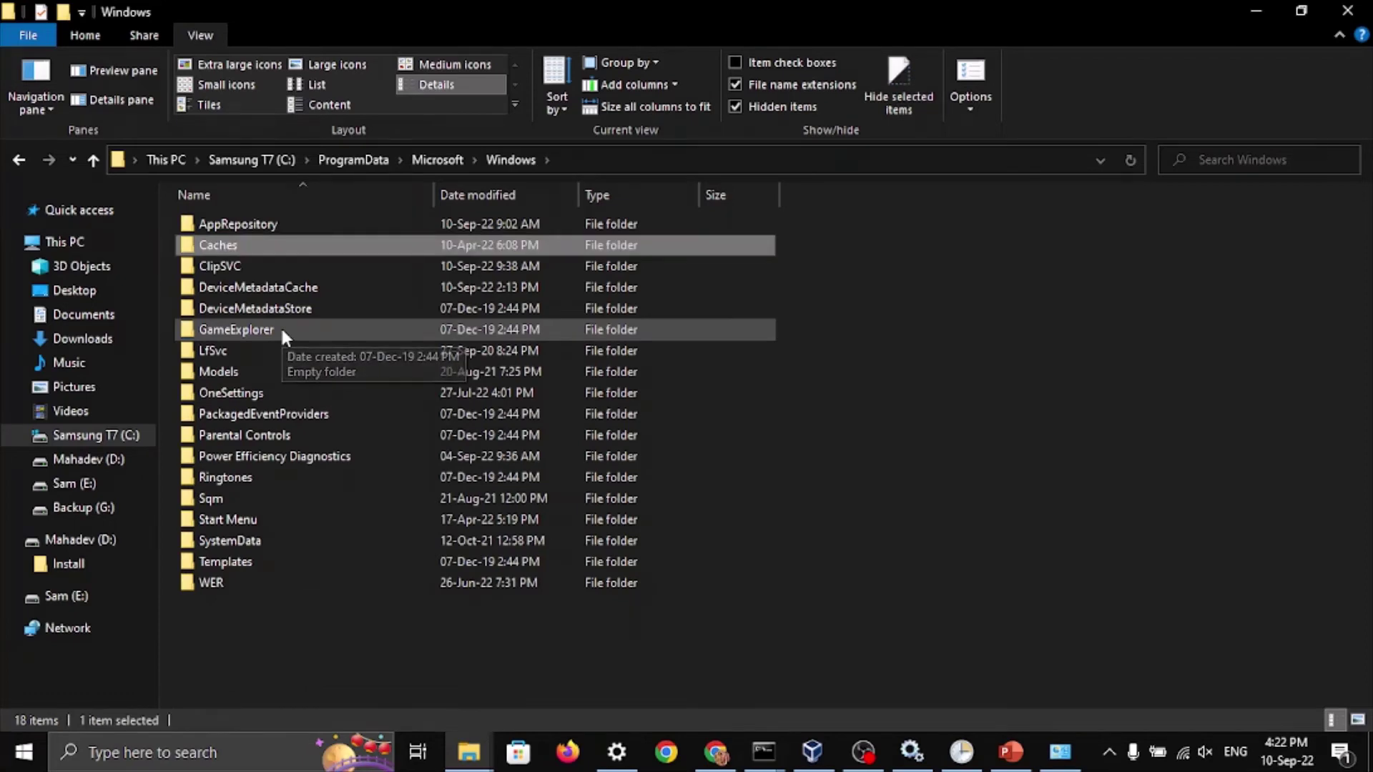
key("c")
key("p")
key("p")
key("p")
key("r")
key("s")
key("s")
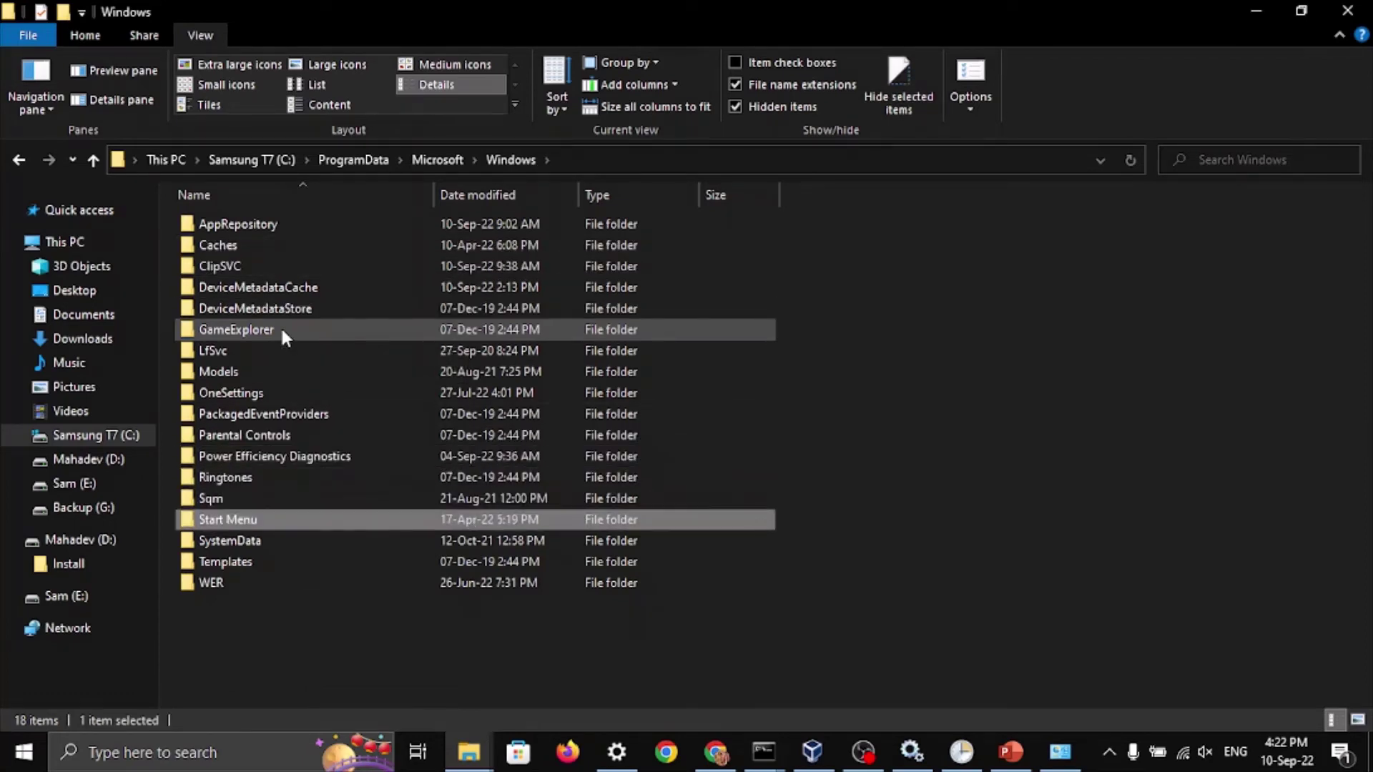
key("Return")
key("p")
key("Return")
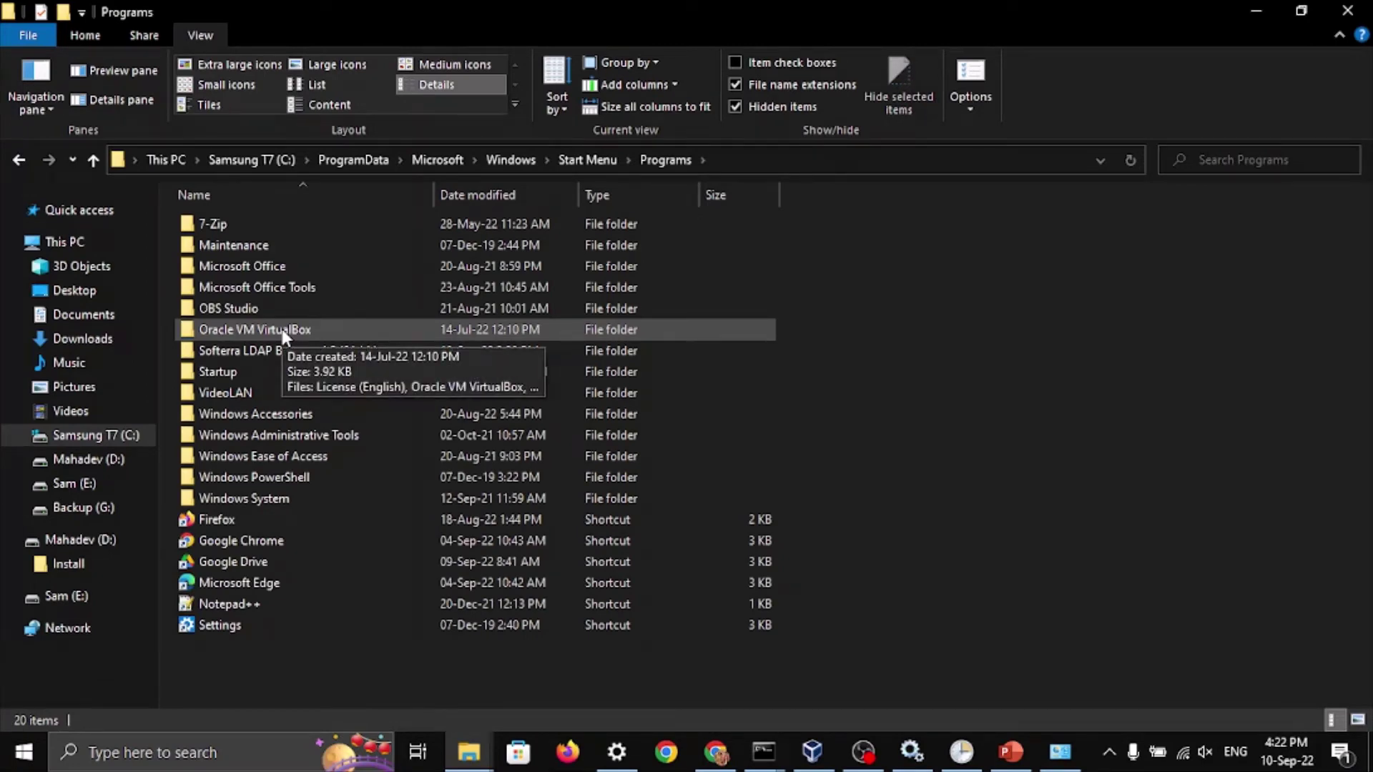
Step: Open the Startup folder inside Programs to check it for automatic shutdown scripts
key("Down")
key("Down")
key("Down")
key("Down")
key("Down")
key("Down")
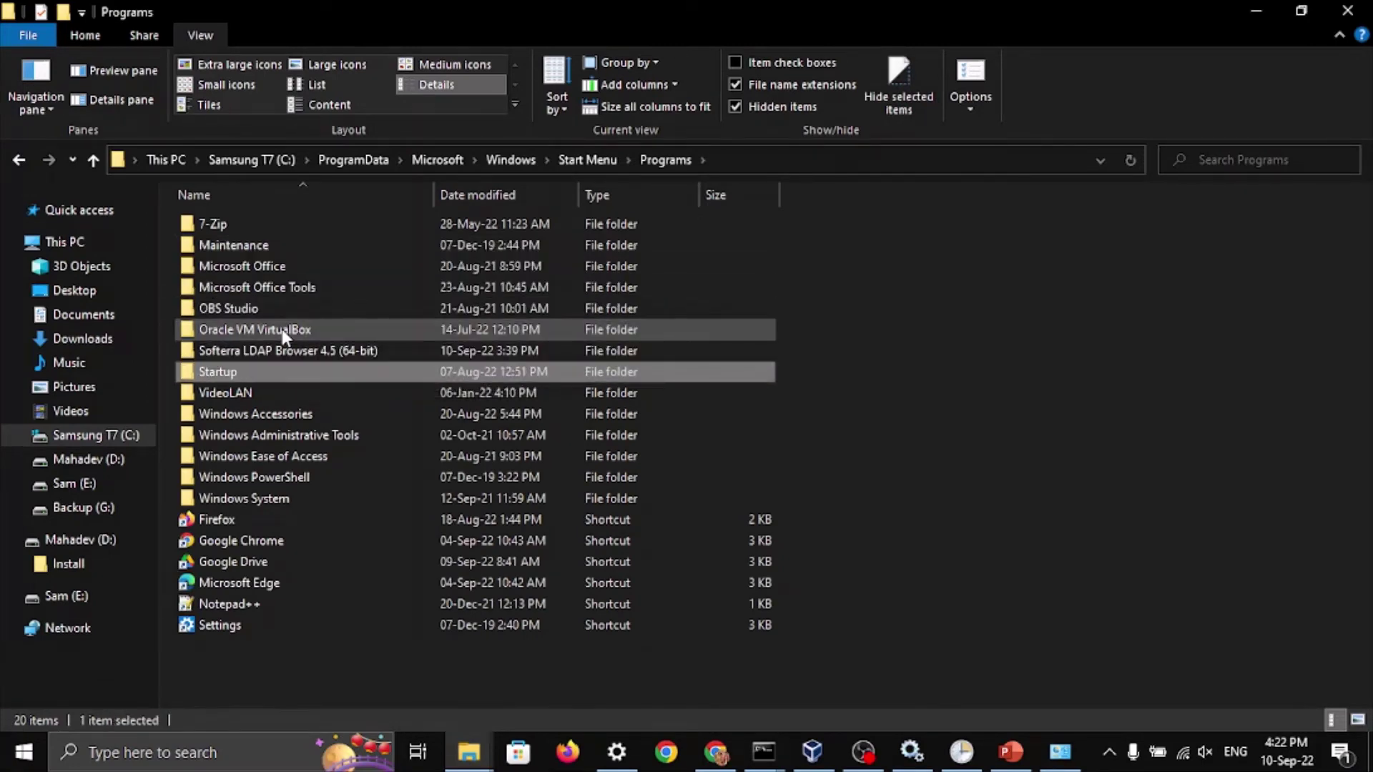
key("Return")
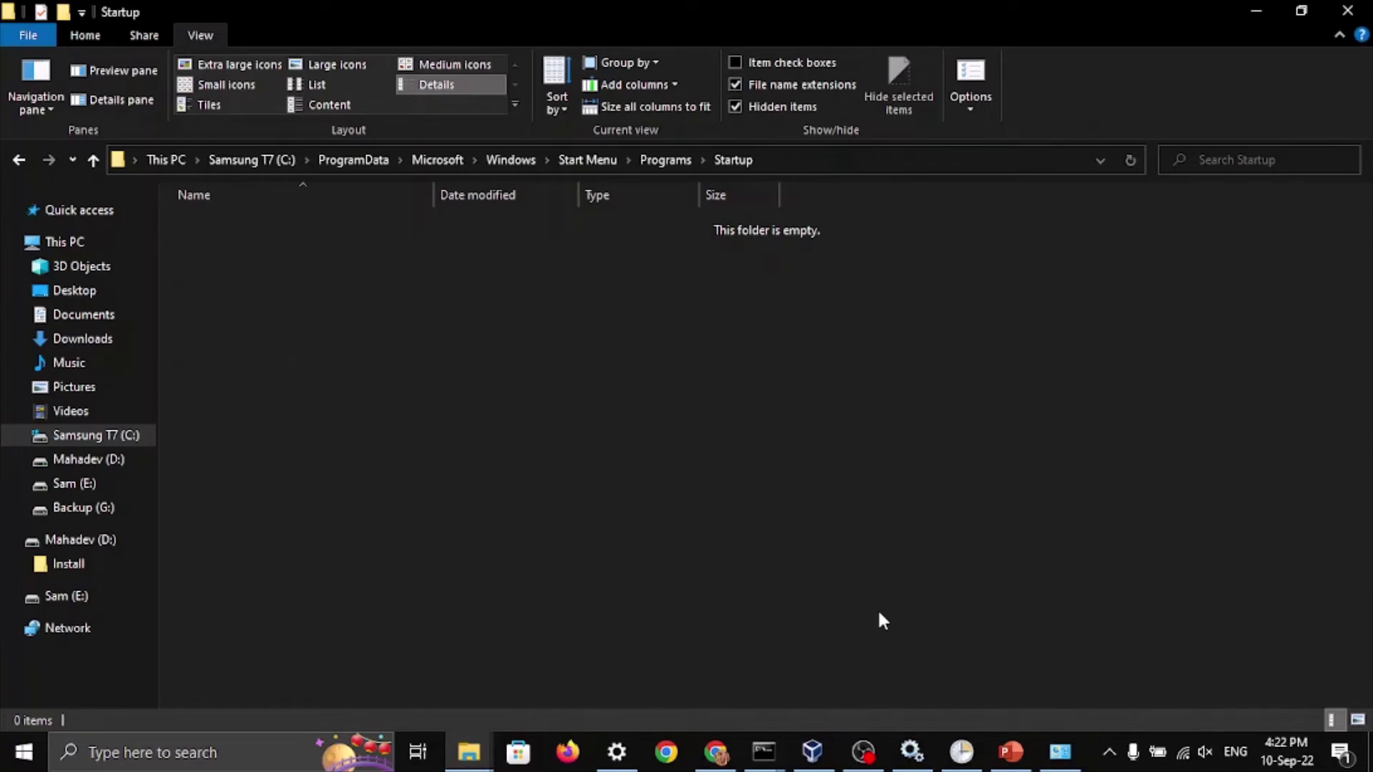
Step: Switch to PowerPoint, show slide 6 on timed shutdown in a maximized window, and point out its shutdown -s -t 100 command
left_click(1024, 761)
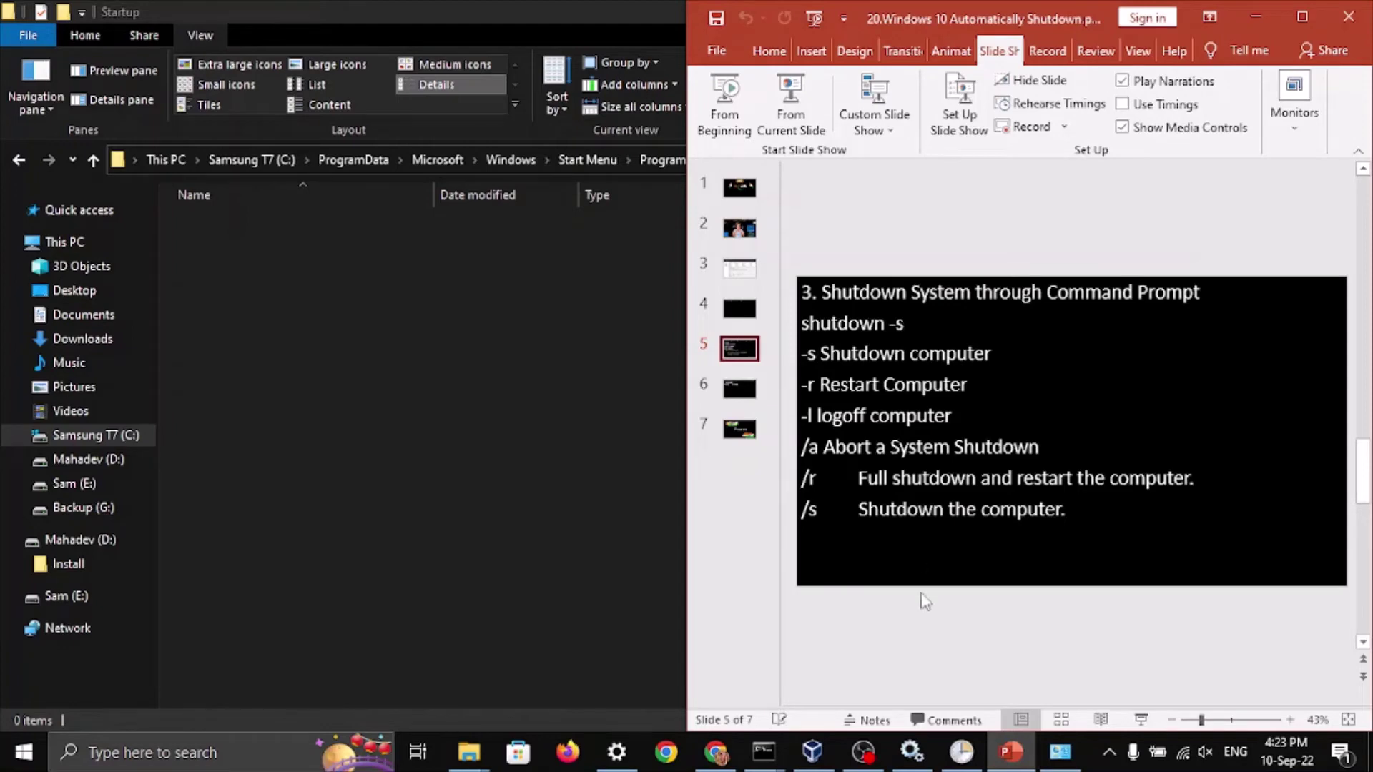
left_click(749, 388)
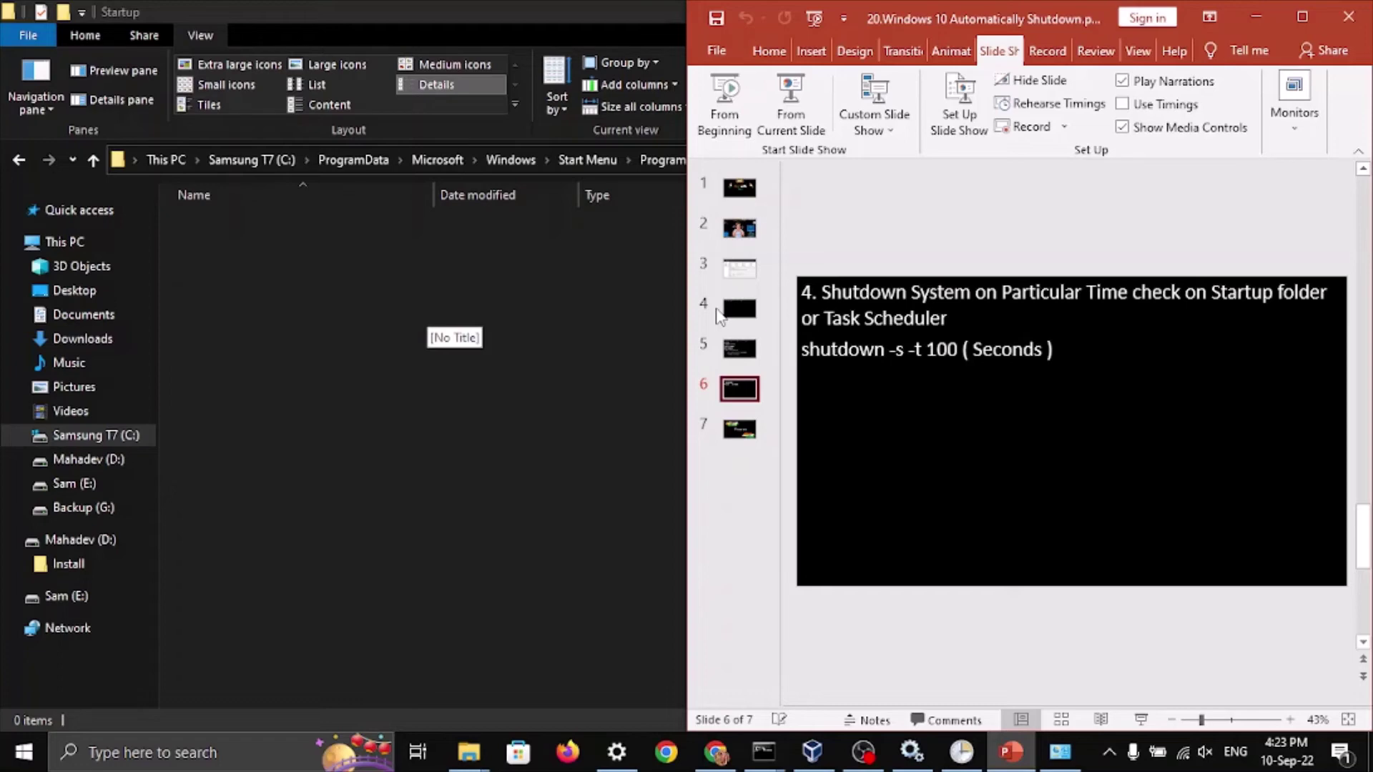
left_click(1302, 16)
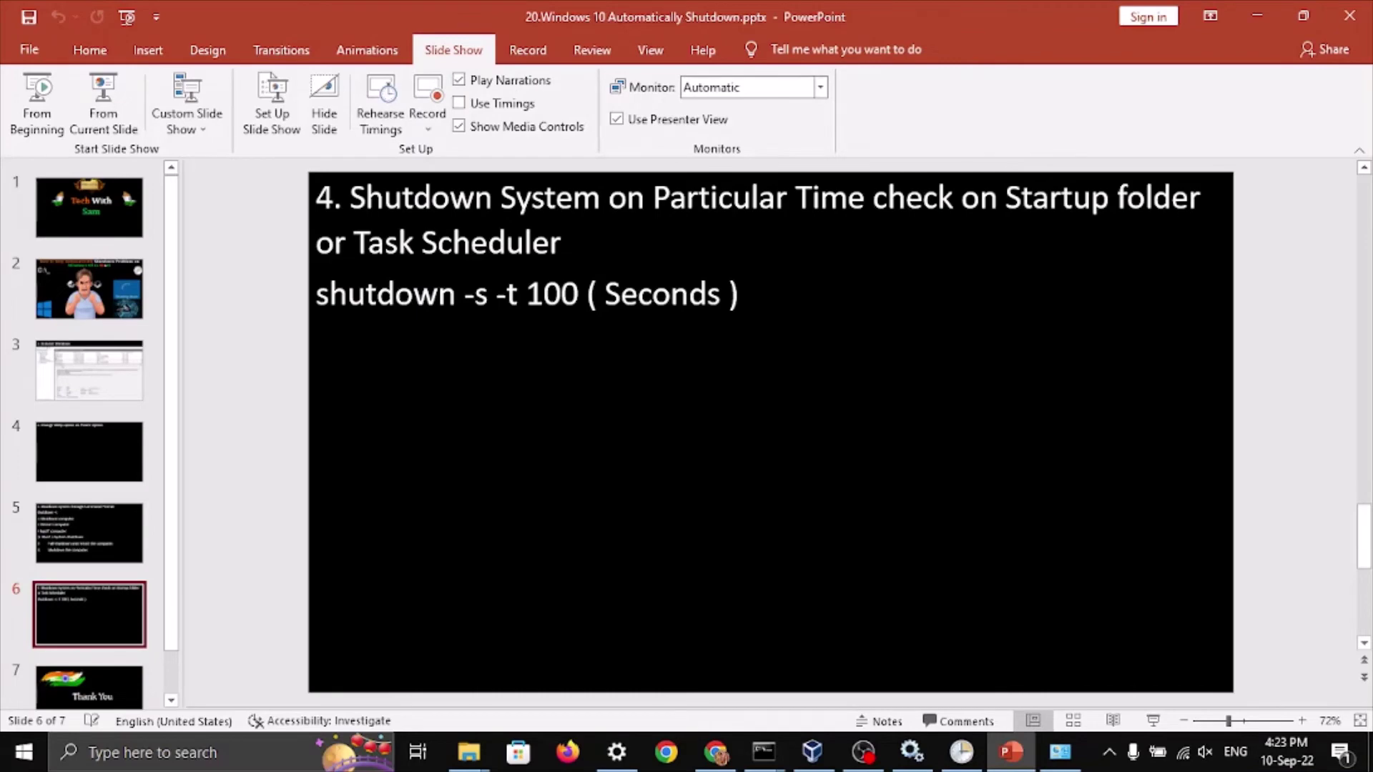
left_click(316, 295)
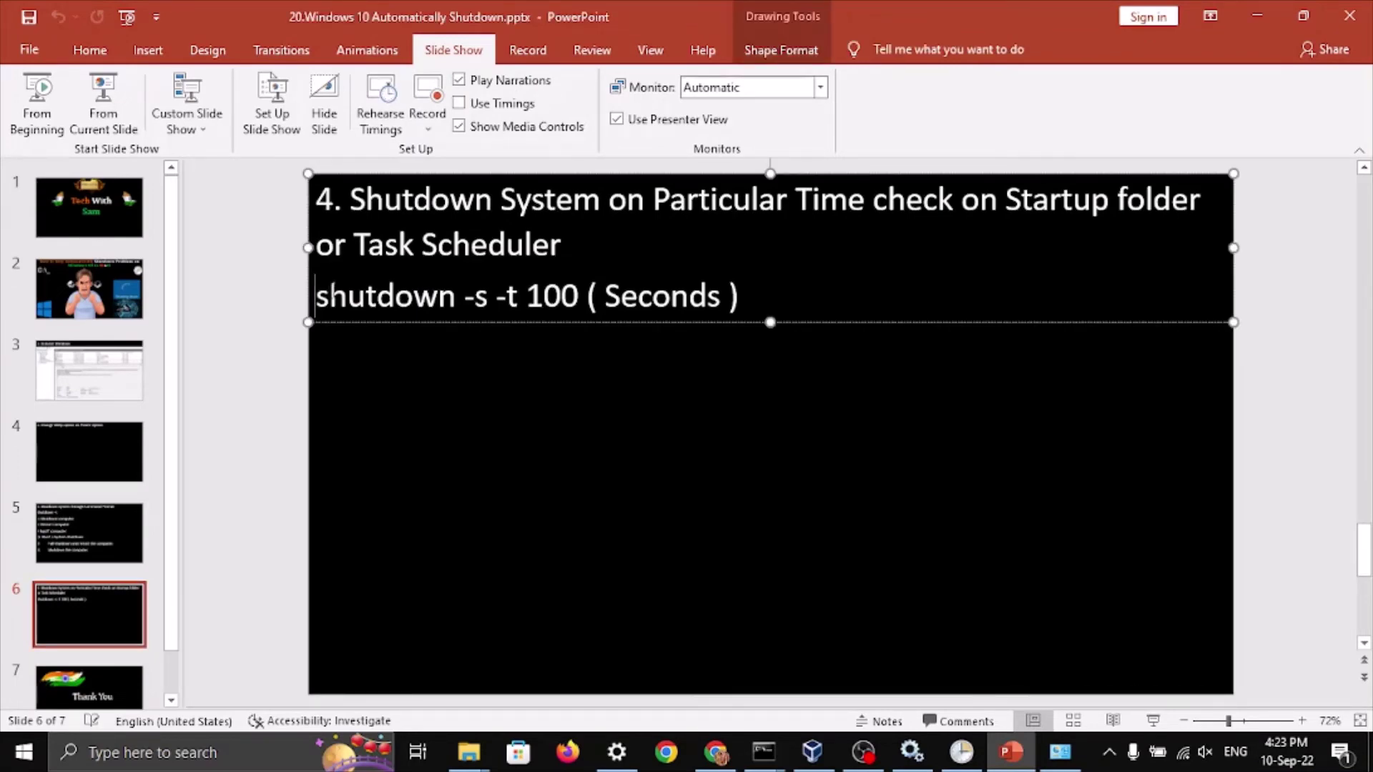
left_click_drag(316, 295, 334, 297)
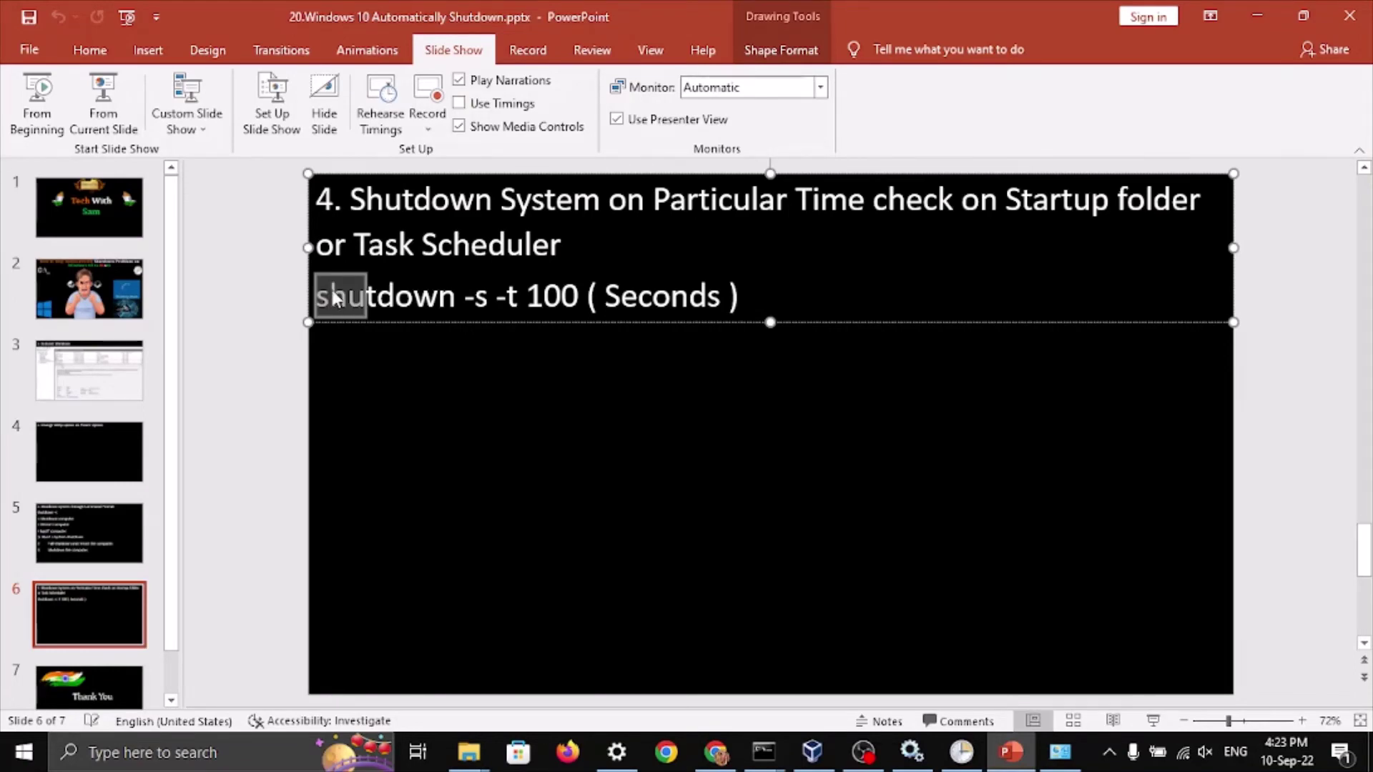
Step: Show the desktop and create a new text document there named Shutdown.txt
key("super+d")
left_click(266, 541)
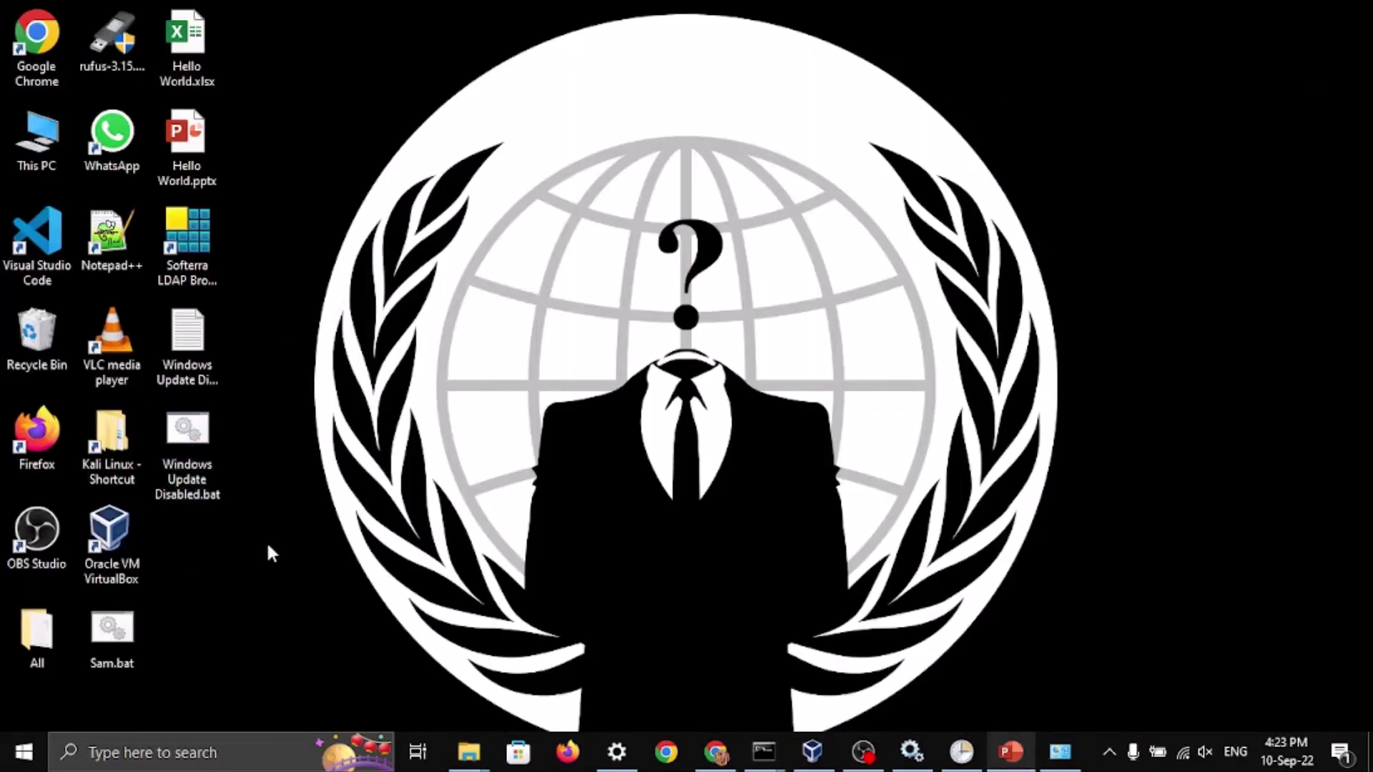
right_click(266, 540)
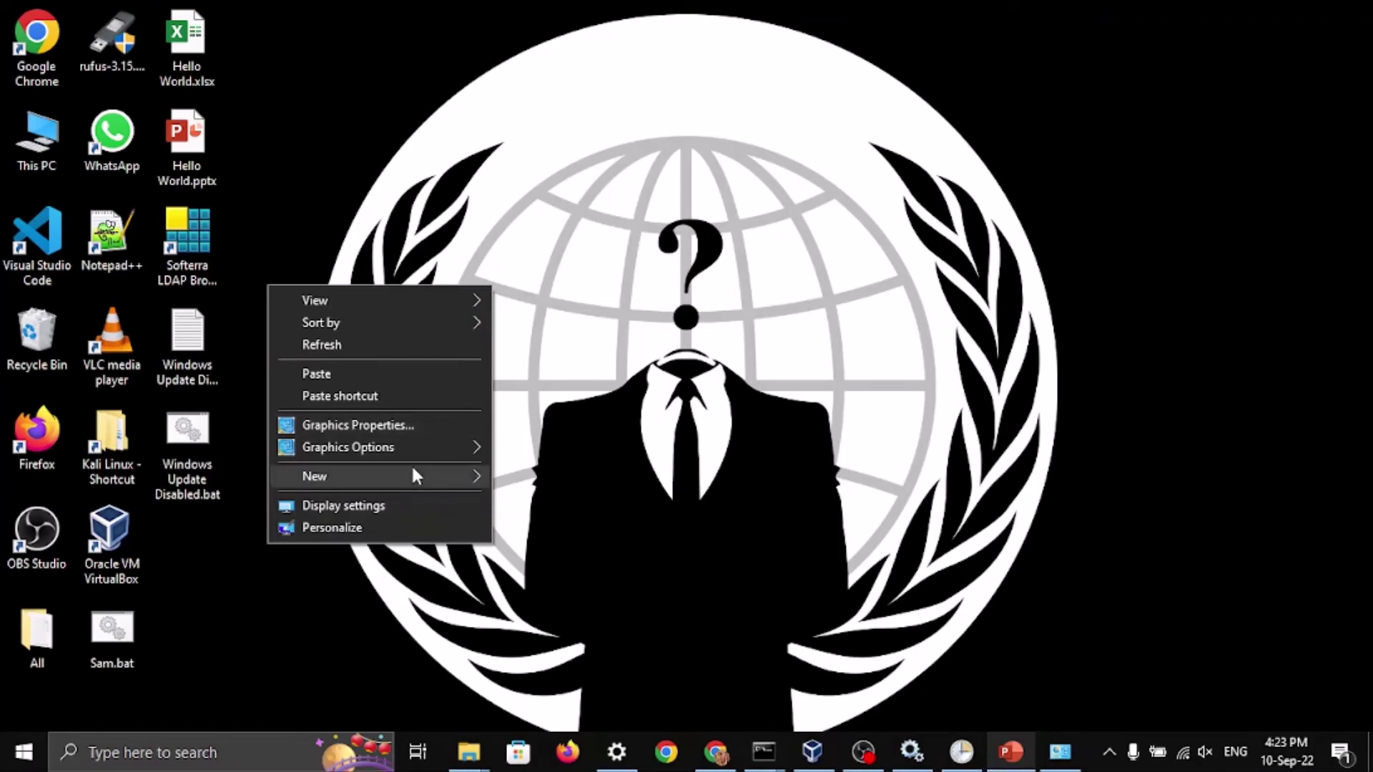
mouse_move(412, 472)
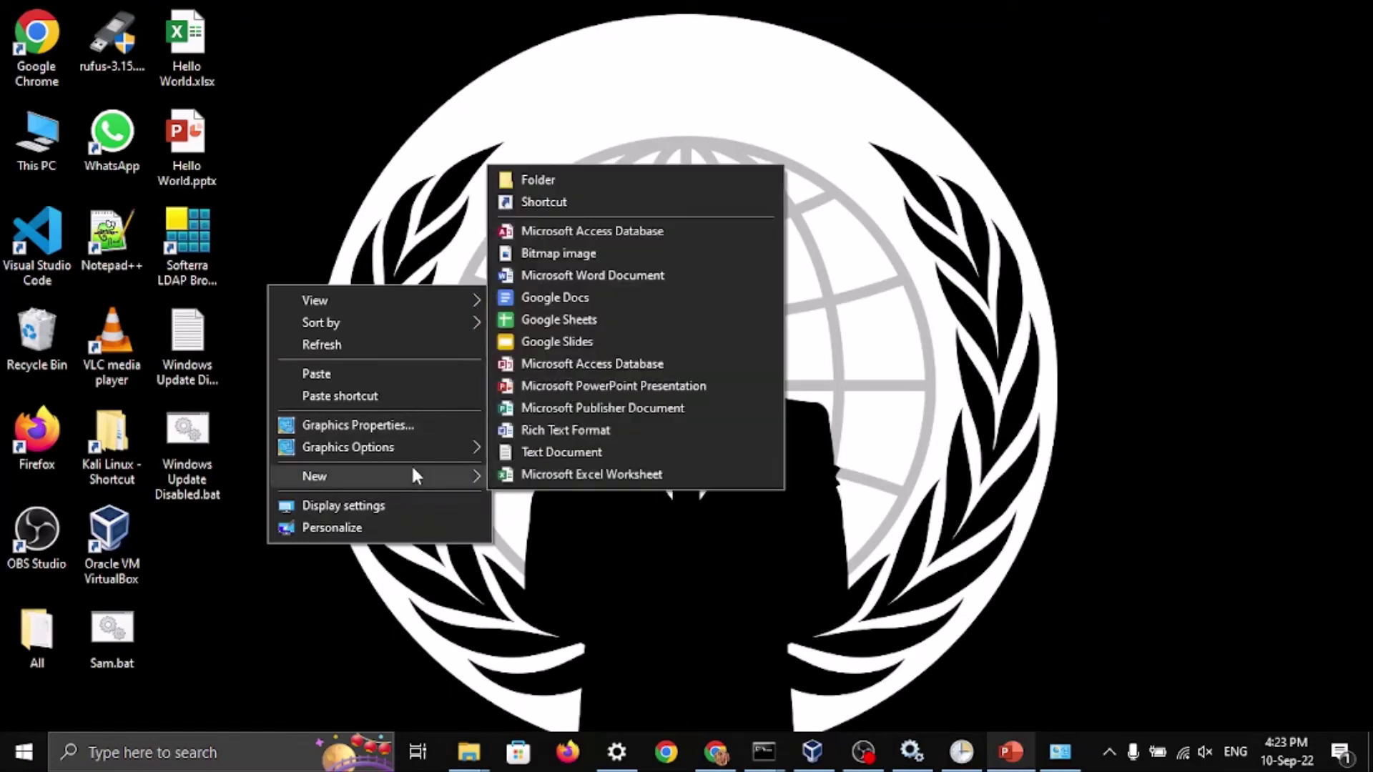
left_click(585, 456)
type("Shutdown")
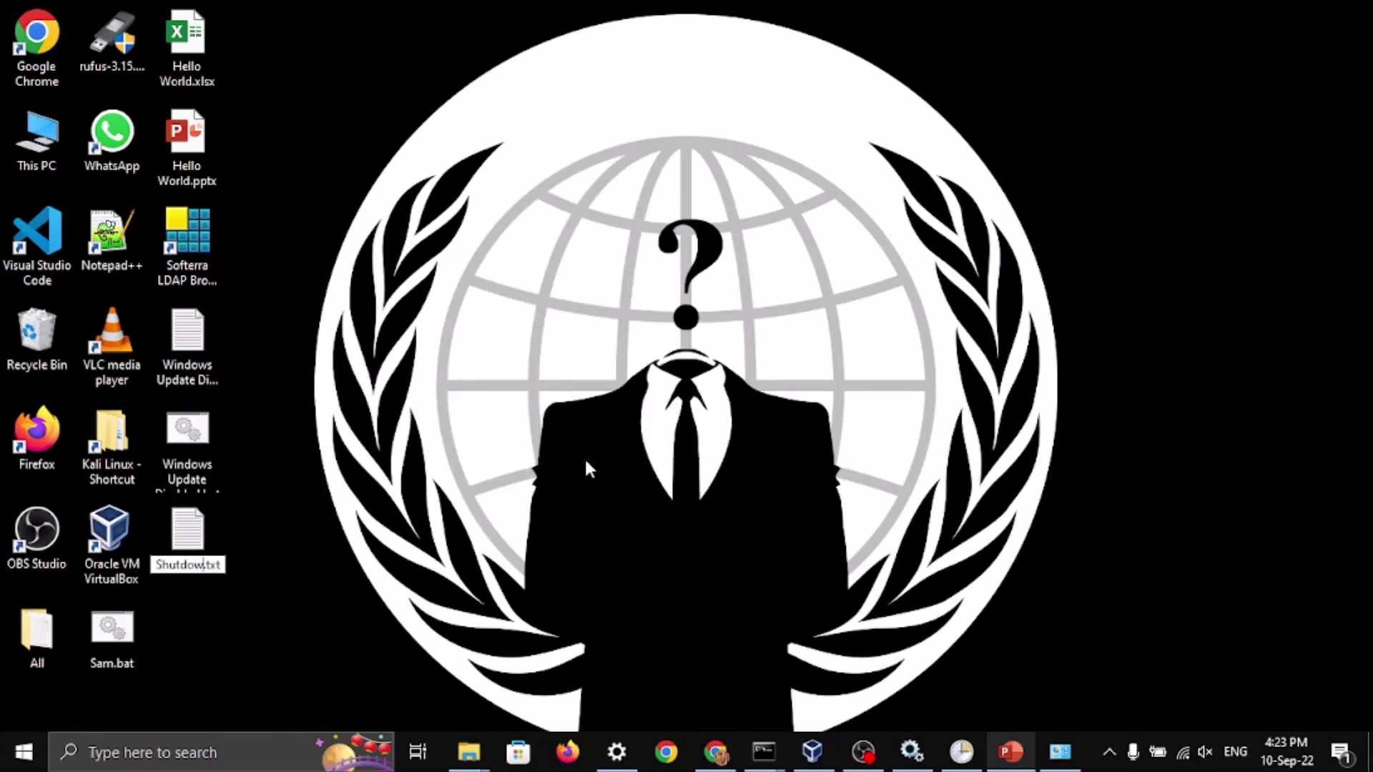
key("Return")
Step: Rename Shutdown.txt to Shutdown.bat and accept the file extension change
key("F2")
key("End")
key("BackSpace")
key("BackSpace")
key("BackSpace")
type("bat")
key("Return")
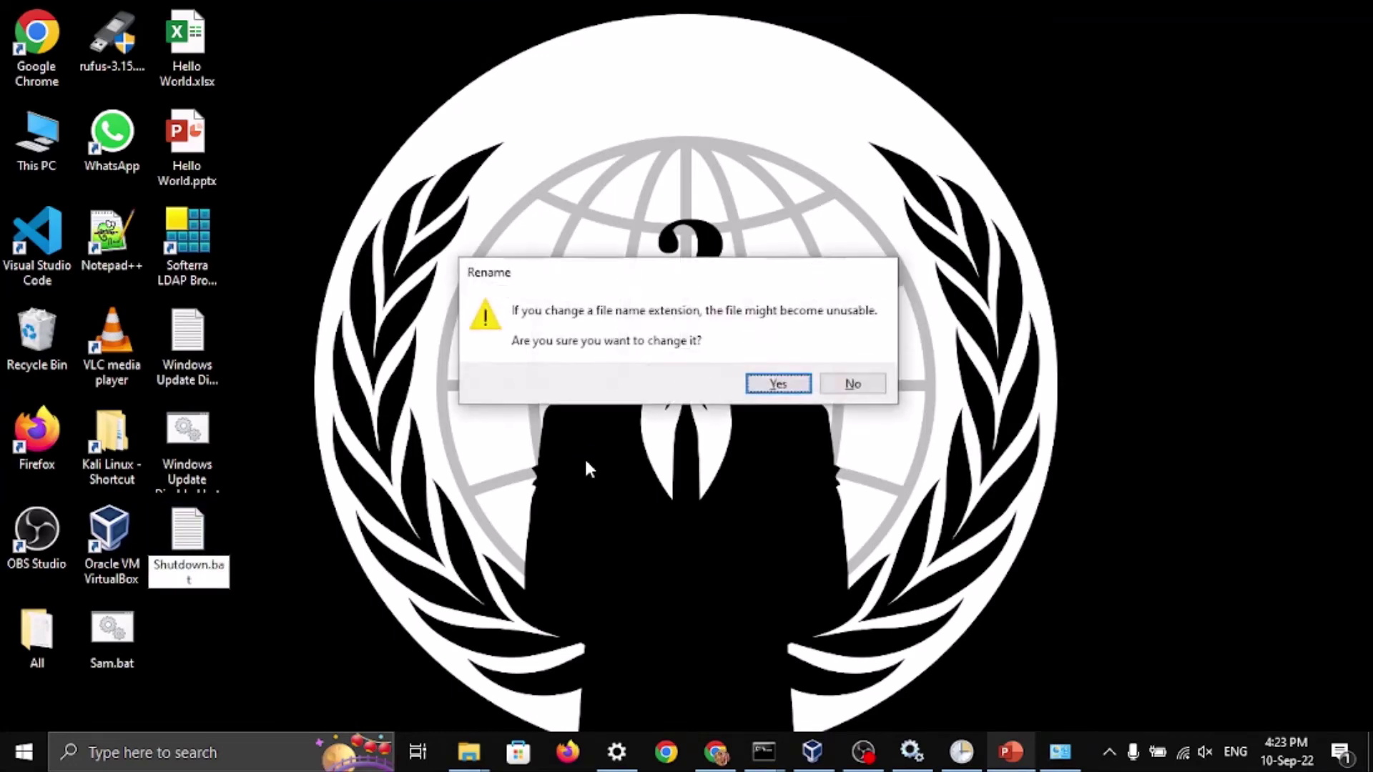
key("Return")
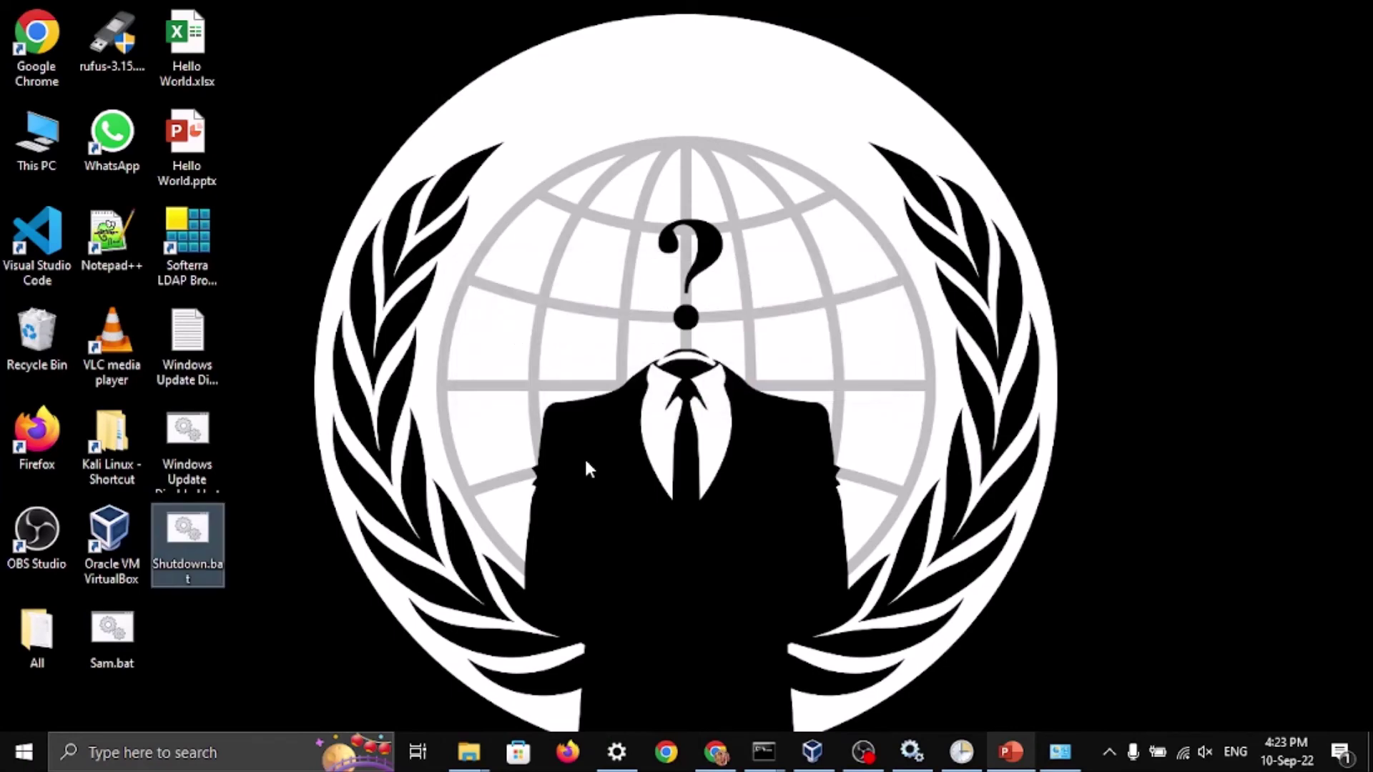
Step: Open Shutdown.bat for editing in Notepad, and copy the command shutdown -s -t 100 from slide 6 in PowerPoint
right_click(217, 522)
left_click(315, 111)
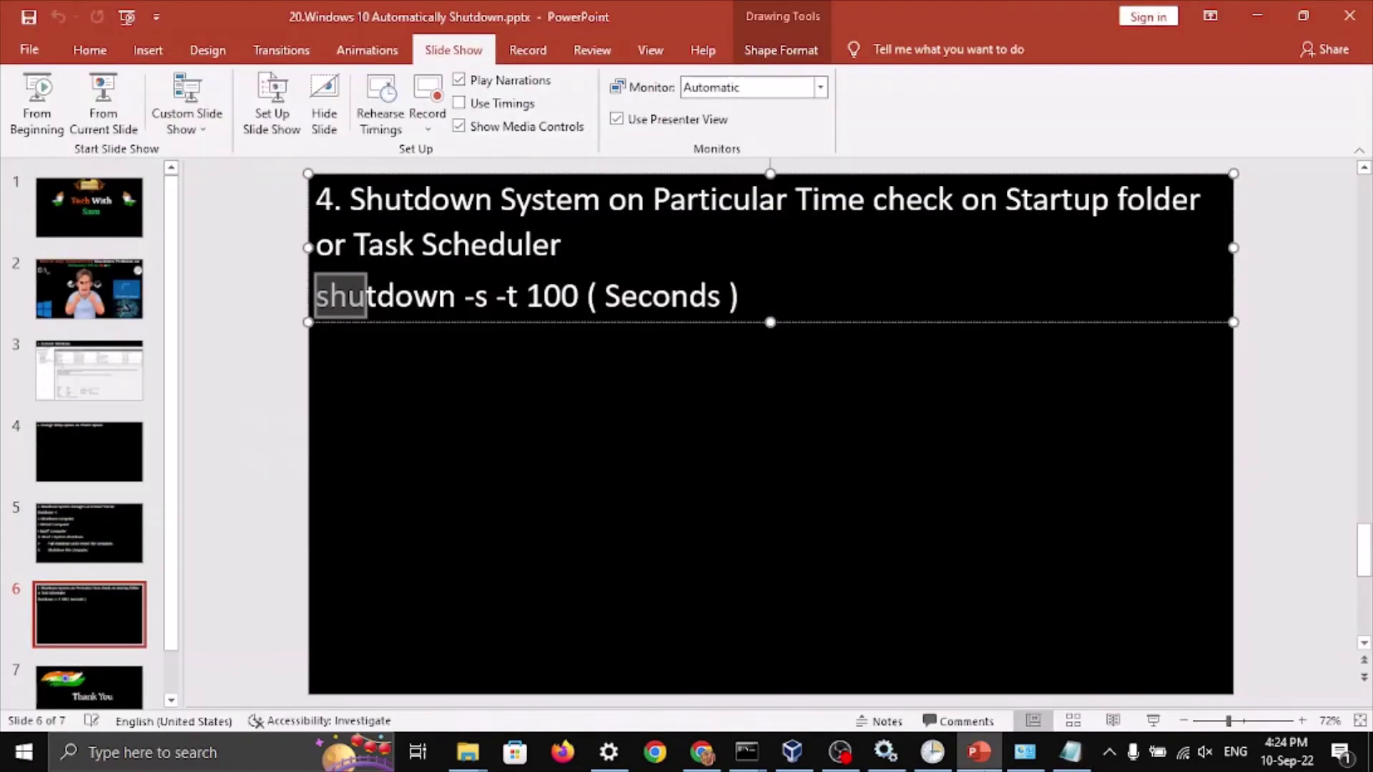
key("shift+Right")
key("shift+Right")
key("shift+Right")
key("shift+Right")
key("shift+Right")
key("shift+Right")
key("shift+Right")
key("shift+Right")
key("shift+Right")
key("shift+Right")
key("shift+Right")
key("shift+Right")
key("shift+Right")
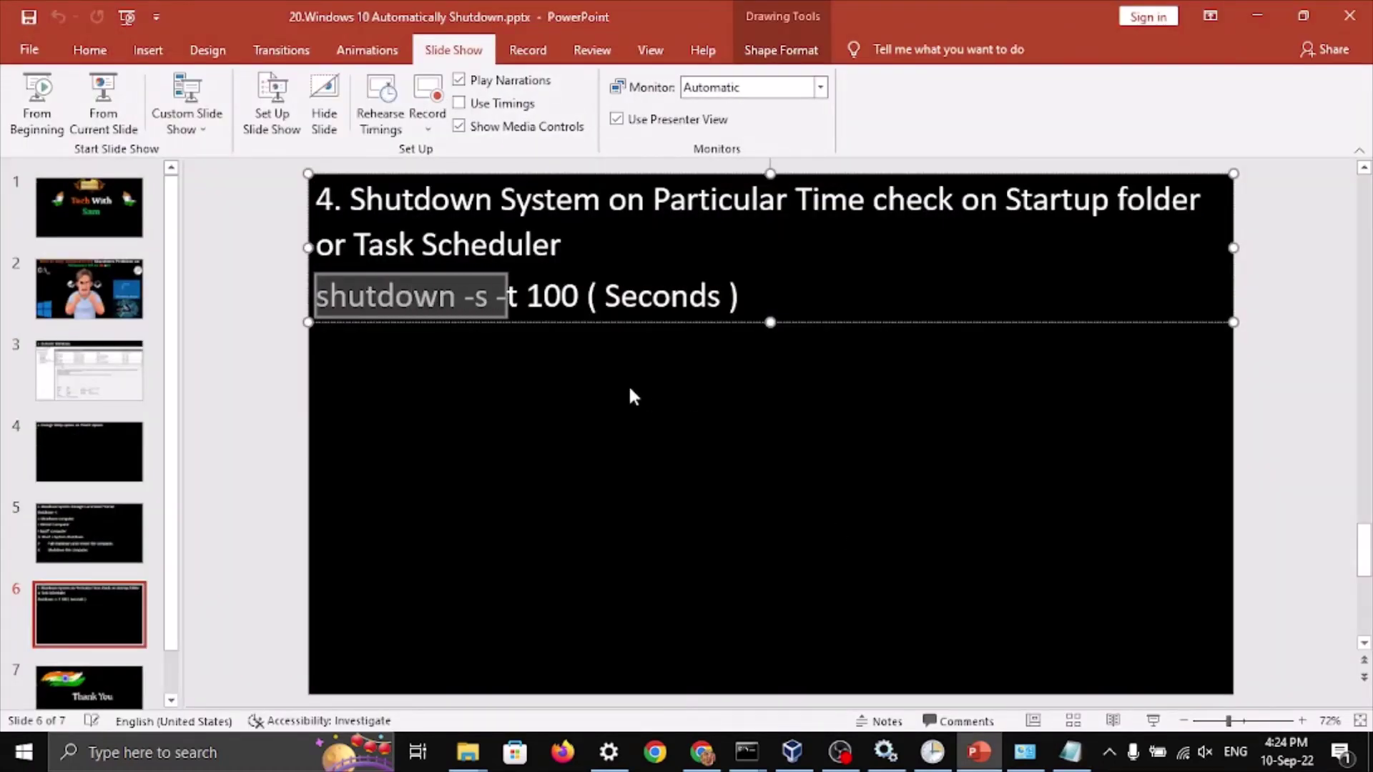
key("shift+Right")
key("shift+Right")
key("ctrl+c")
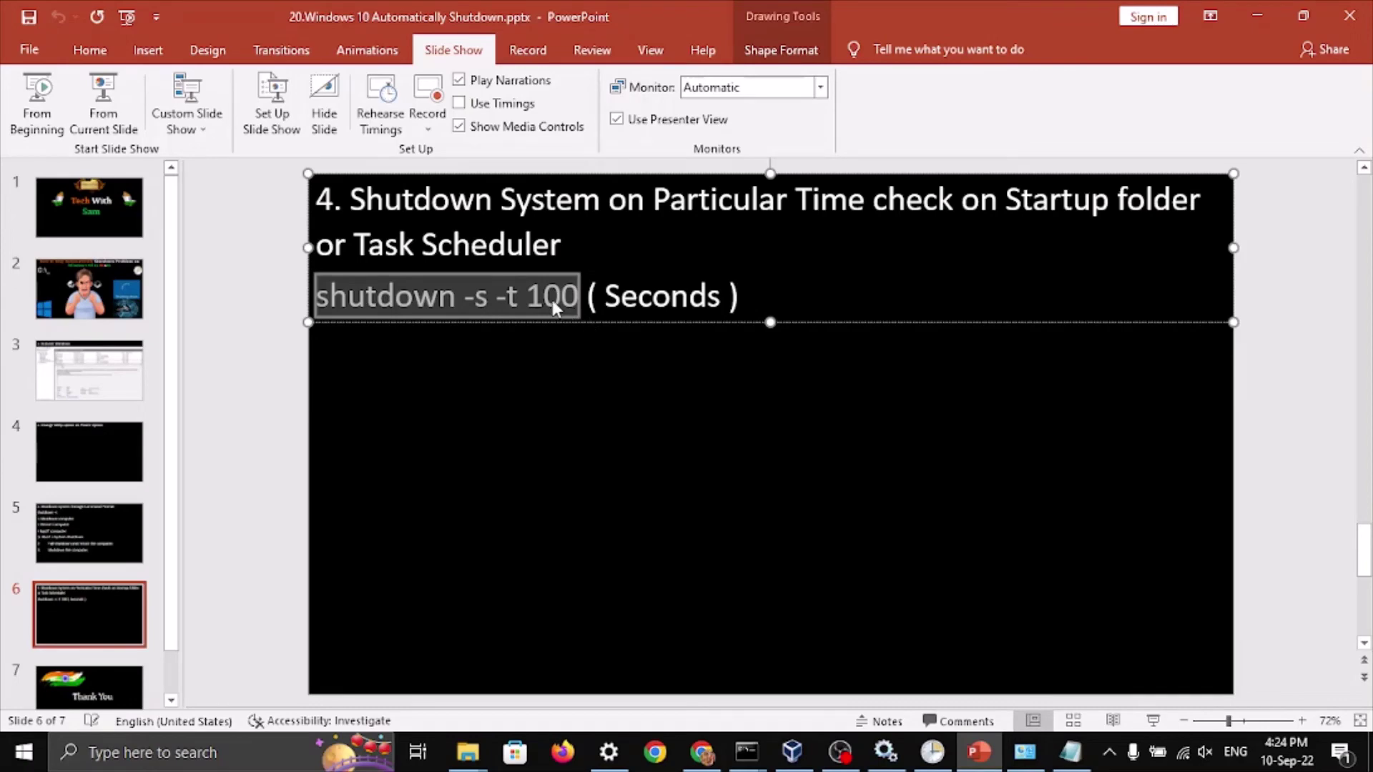
Step: Paste shutdown -s -t 100 into Shutdown.bat in Notepad, then save and close the file
left_click(979, 750)
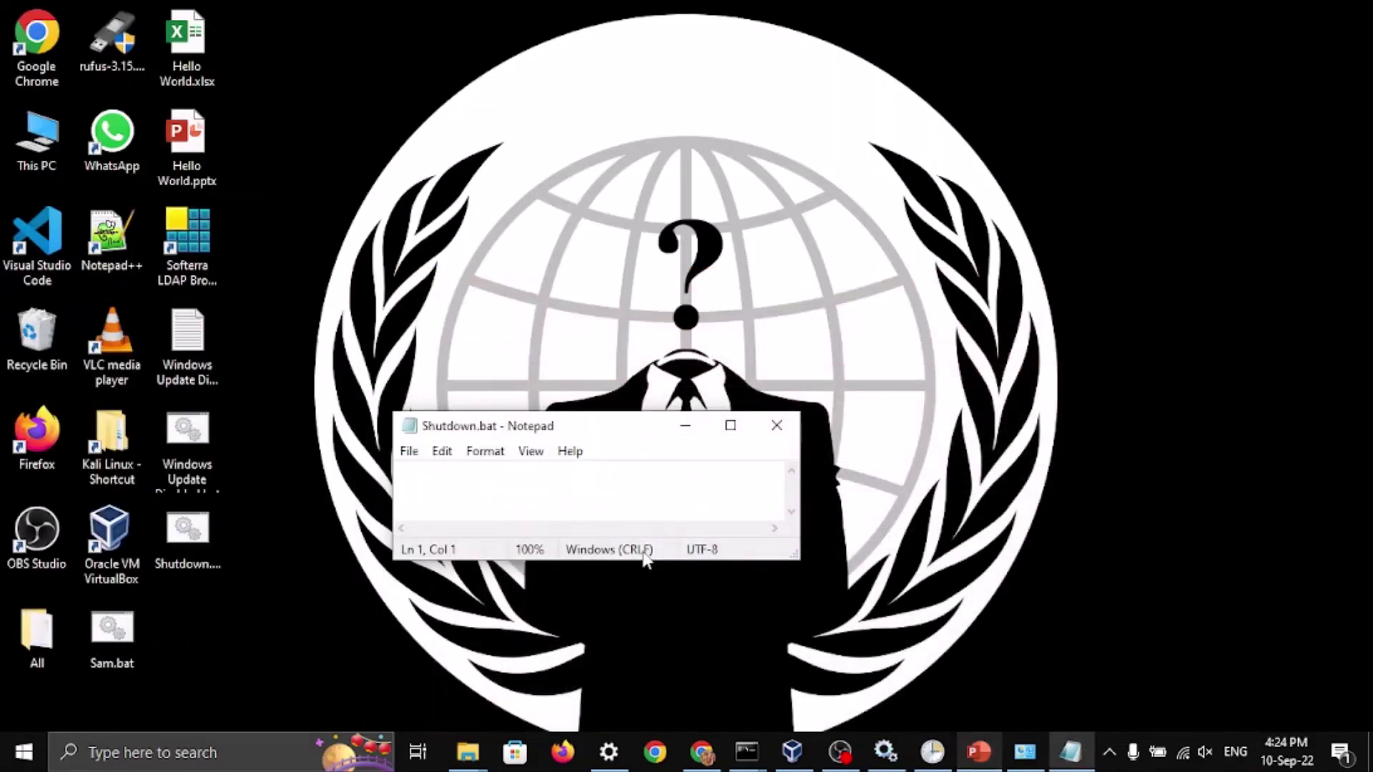
key("ctrl+v")
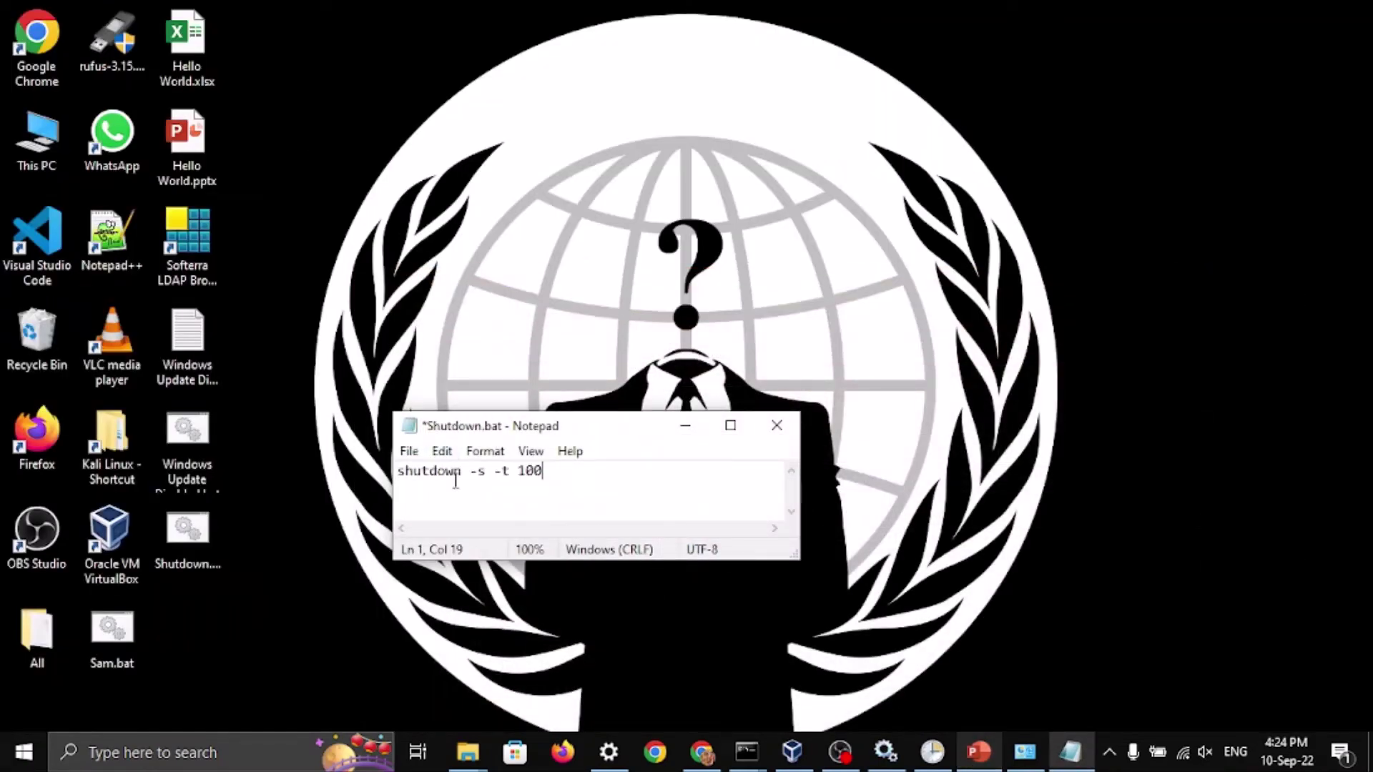
key("ctrl+s")
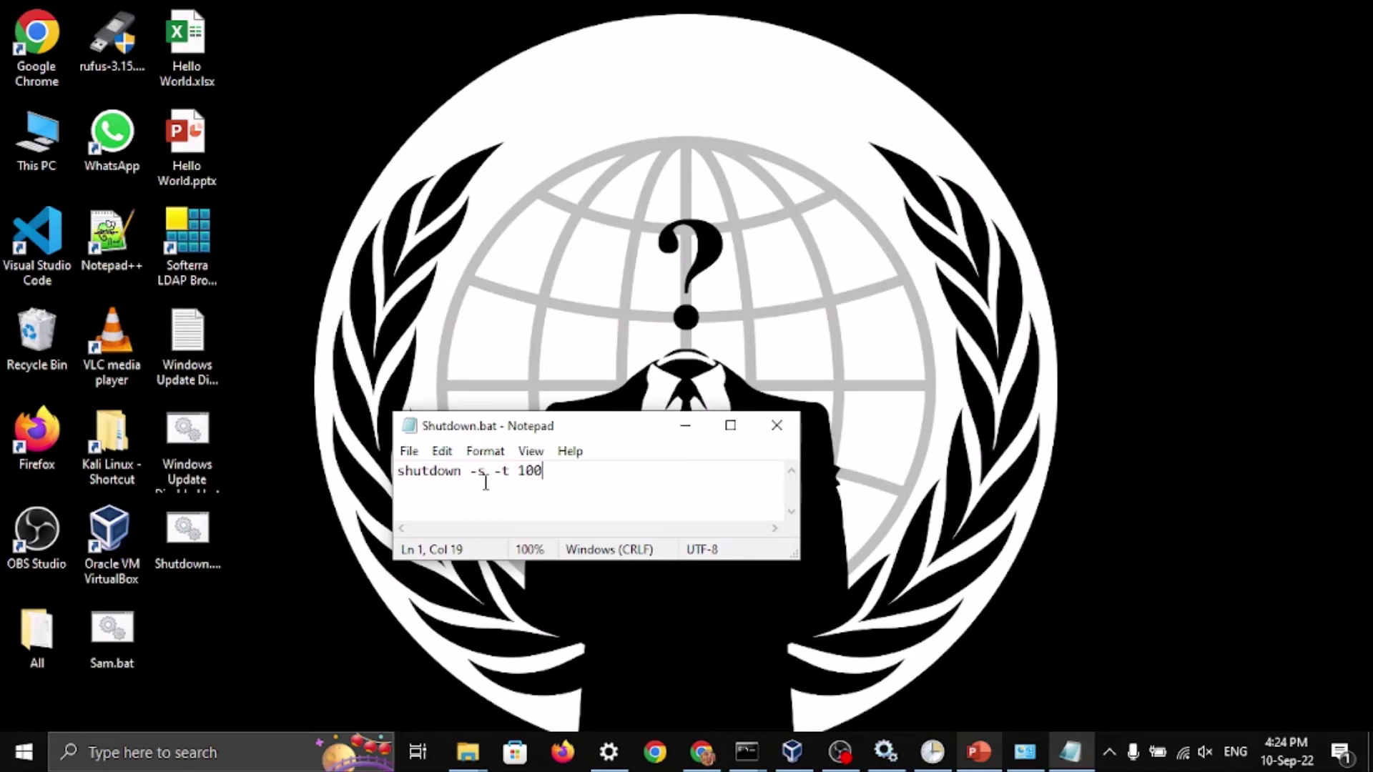
left_click(773, 435)
Step: Move Shutdown.bat from the desktop into the Startup folder with administrator permission, and delete it from there
left_click(200, 529)
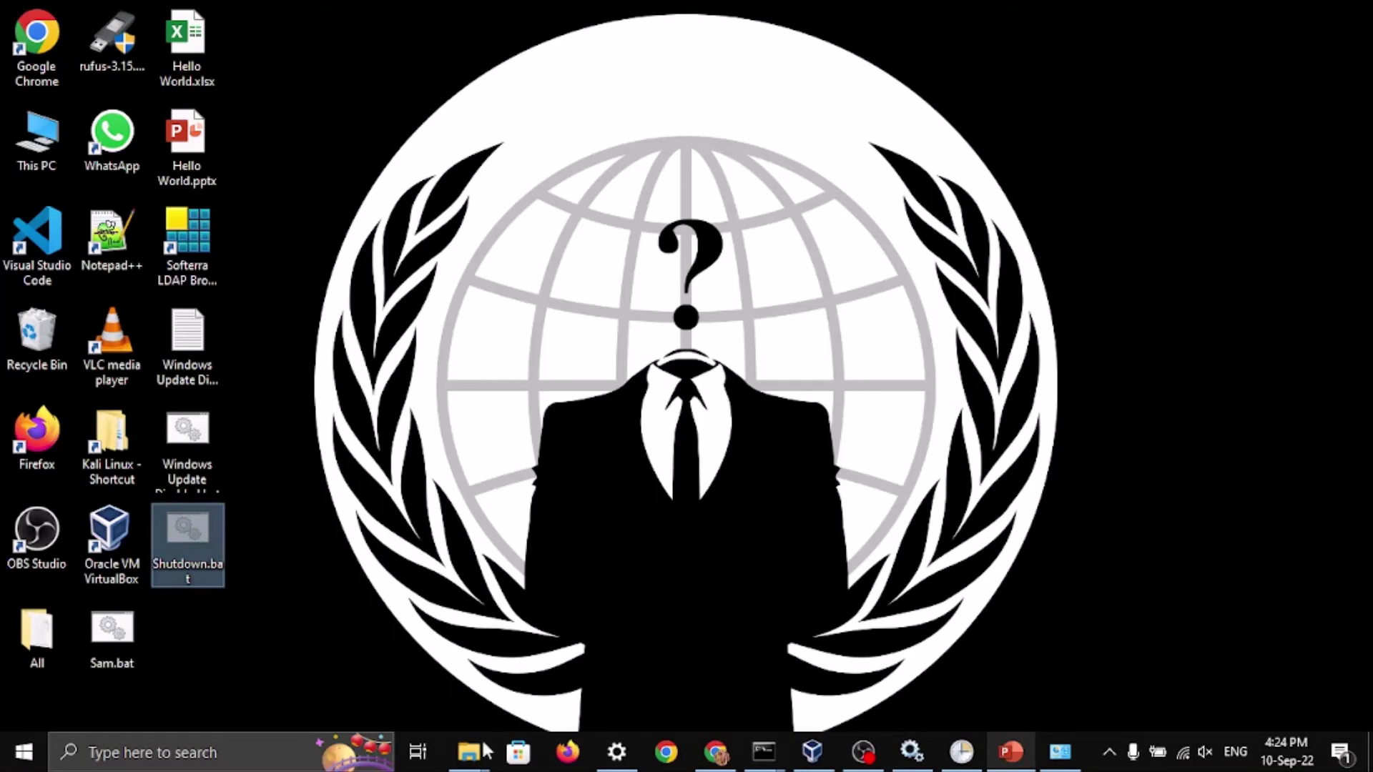
left_click(483, 754)
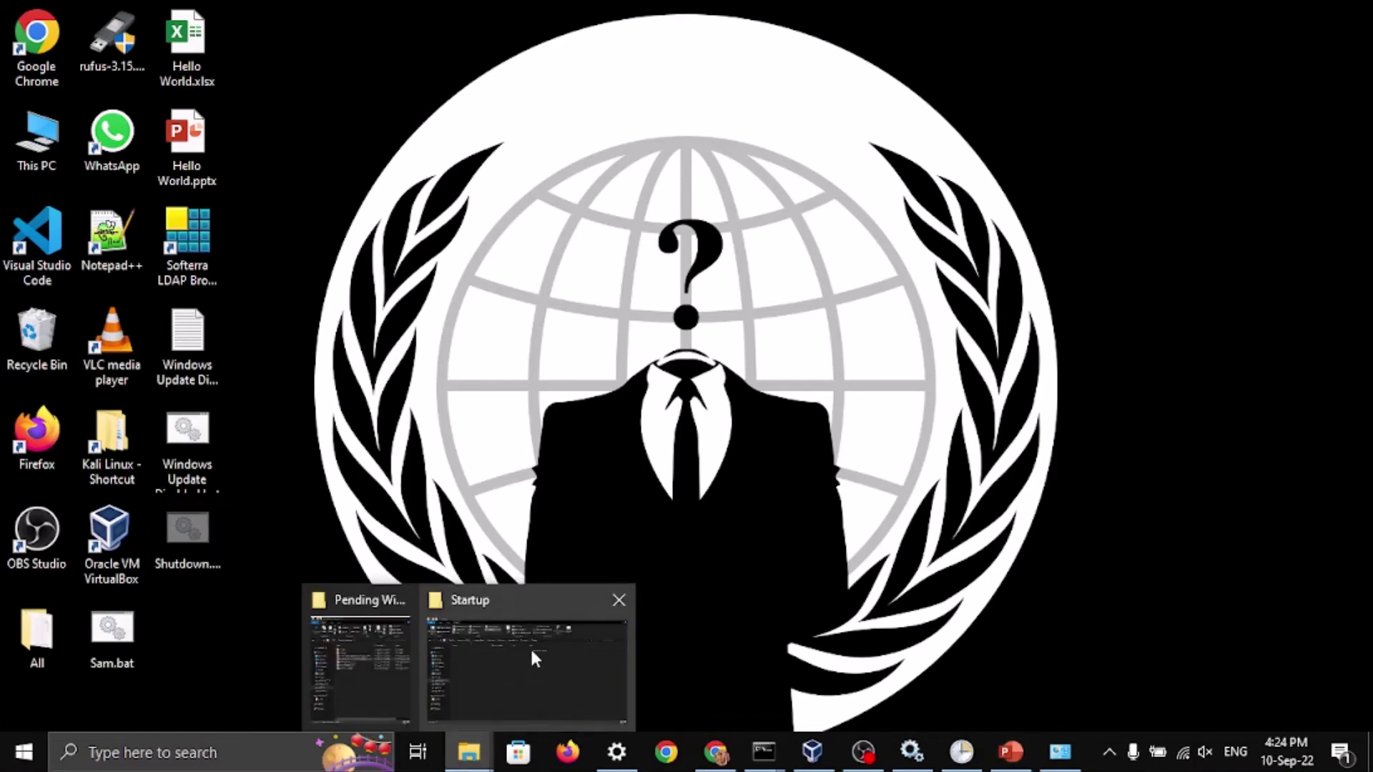
left_click(529, 646)
key("ctrl+v")
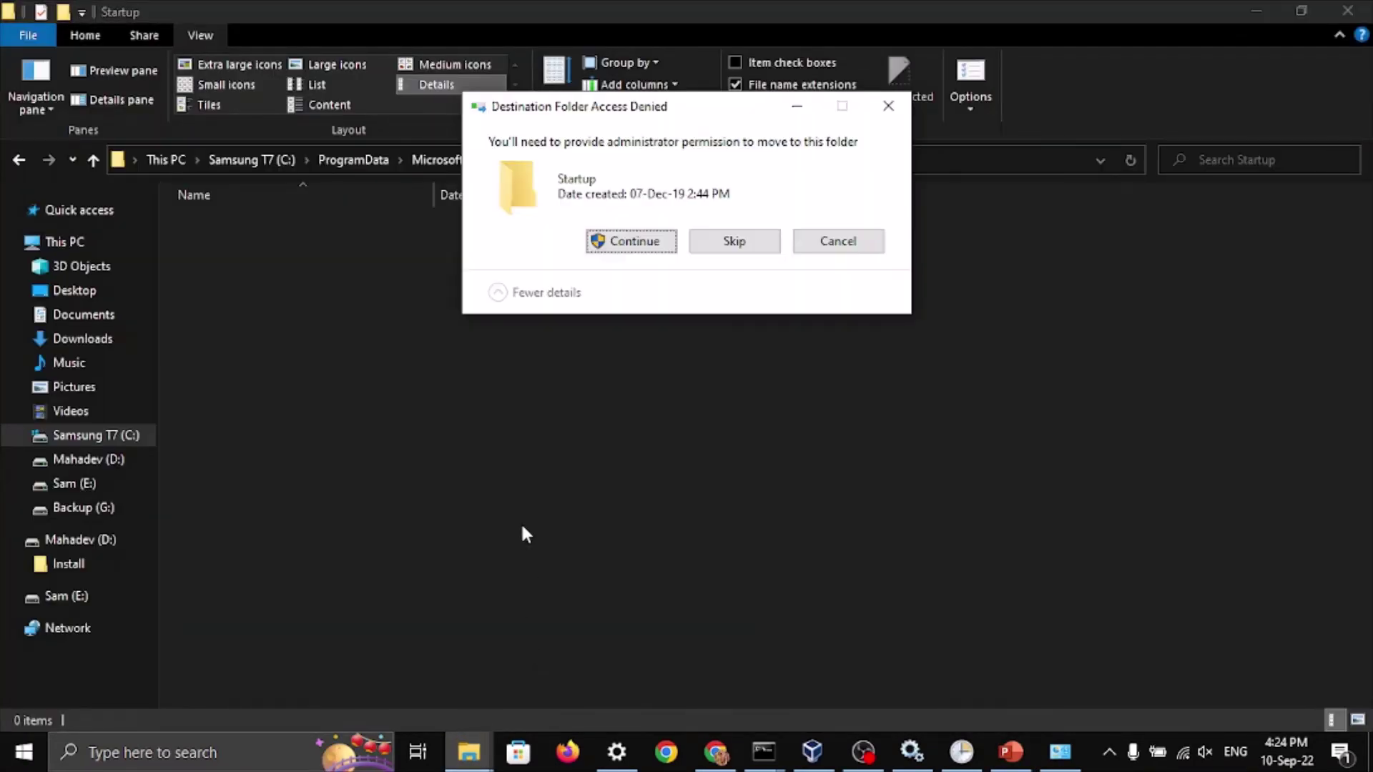
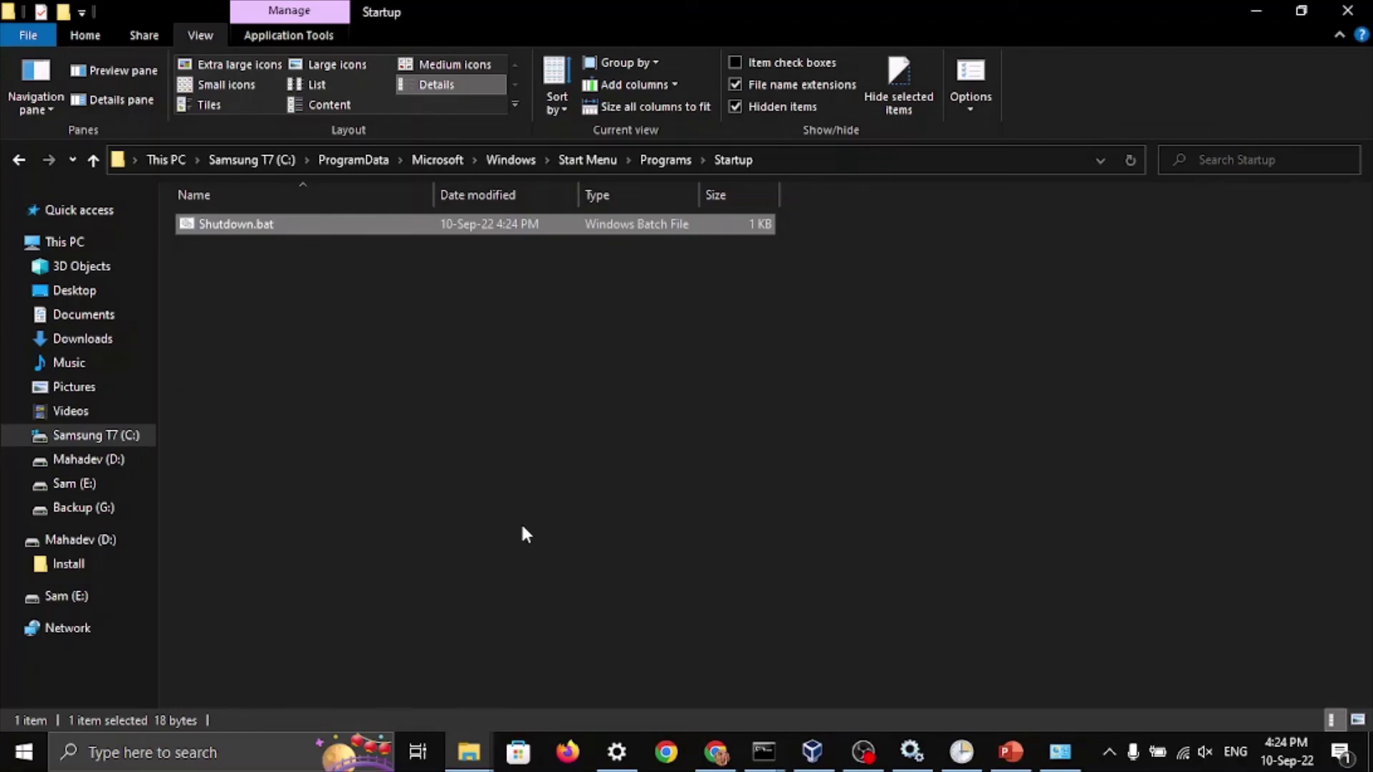
key("Delete")
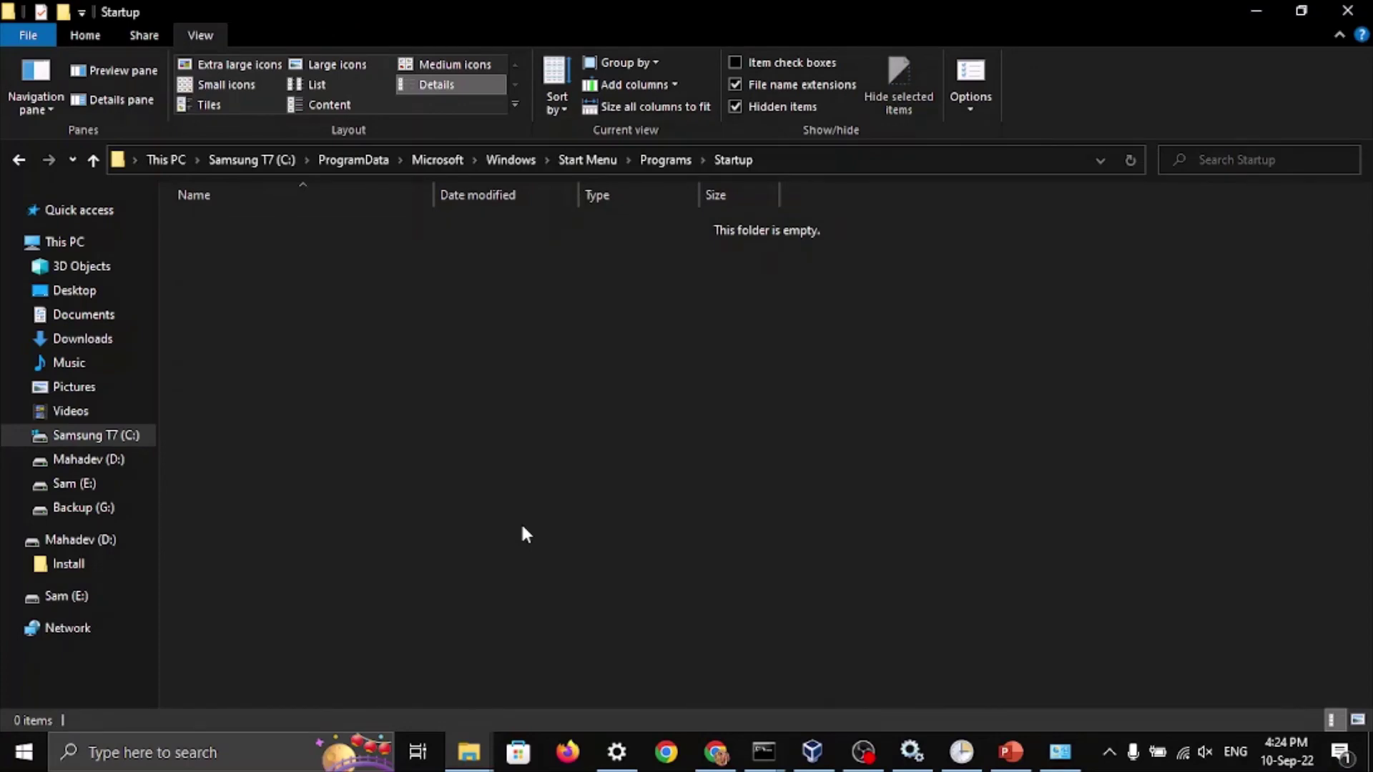
Step: Switch to PowerPoint, start the slide show from slide 6, and go back to the Activate Windows slide to review the fixes
left_click(1011, 751)
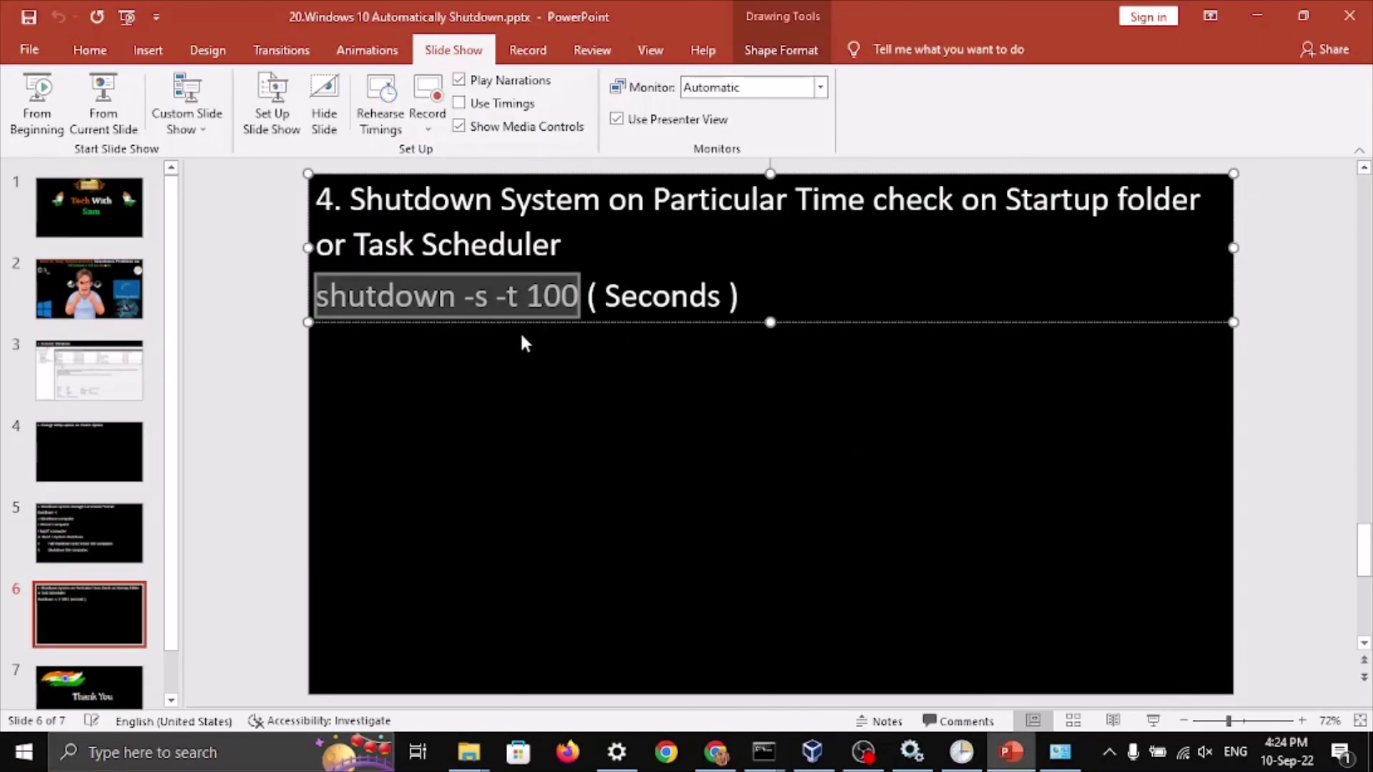
left_click(100, 123)
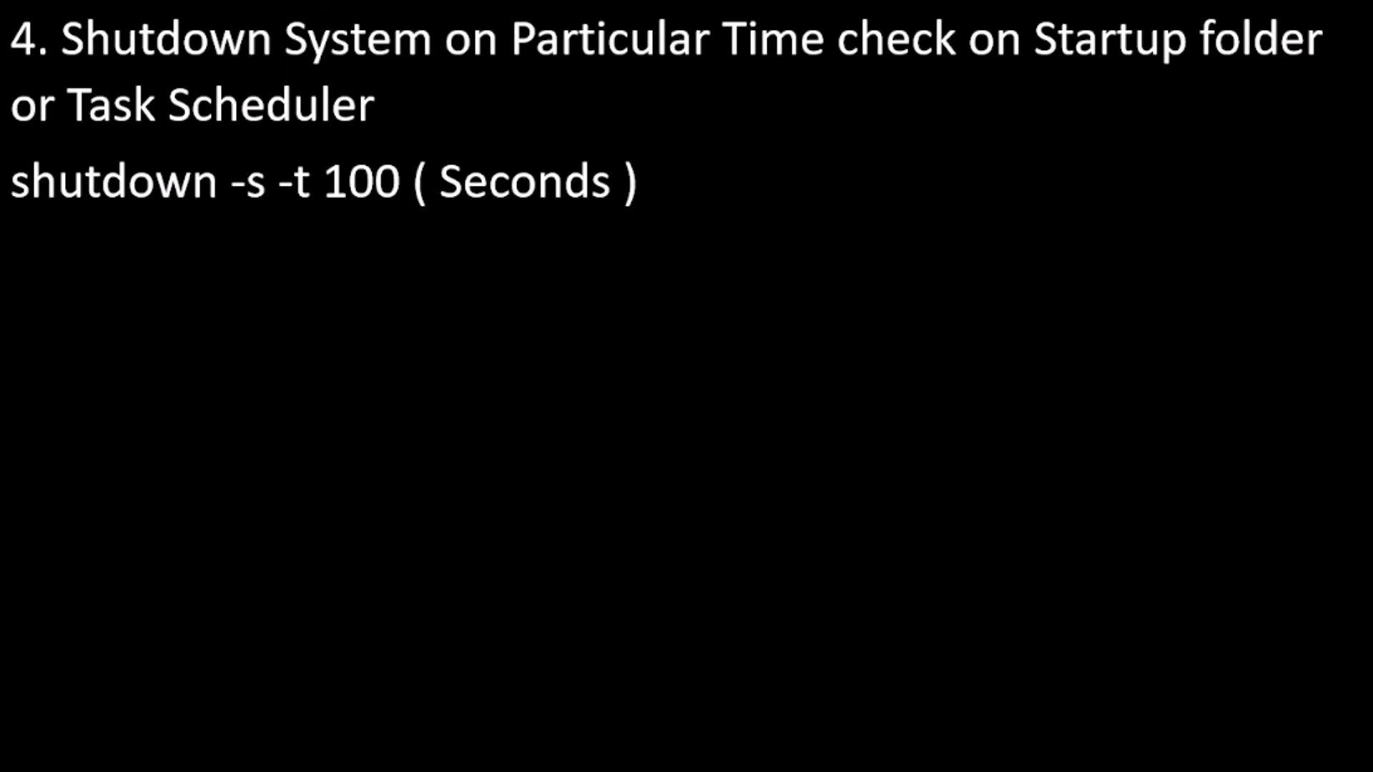
key("Left")
key("Left")
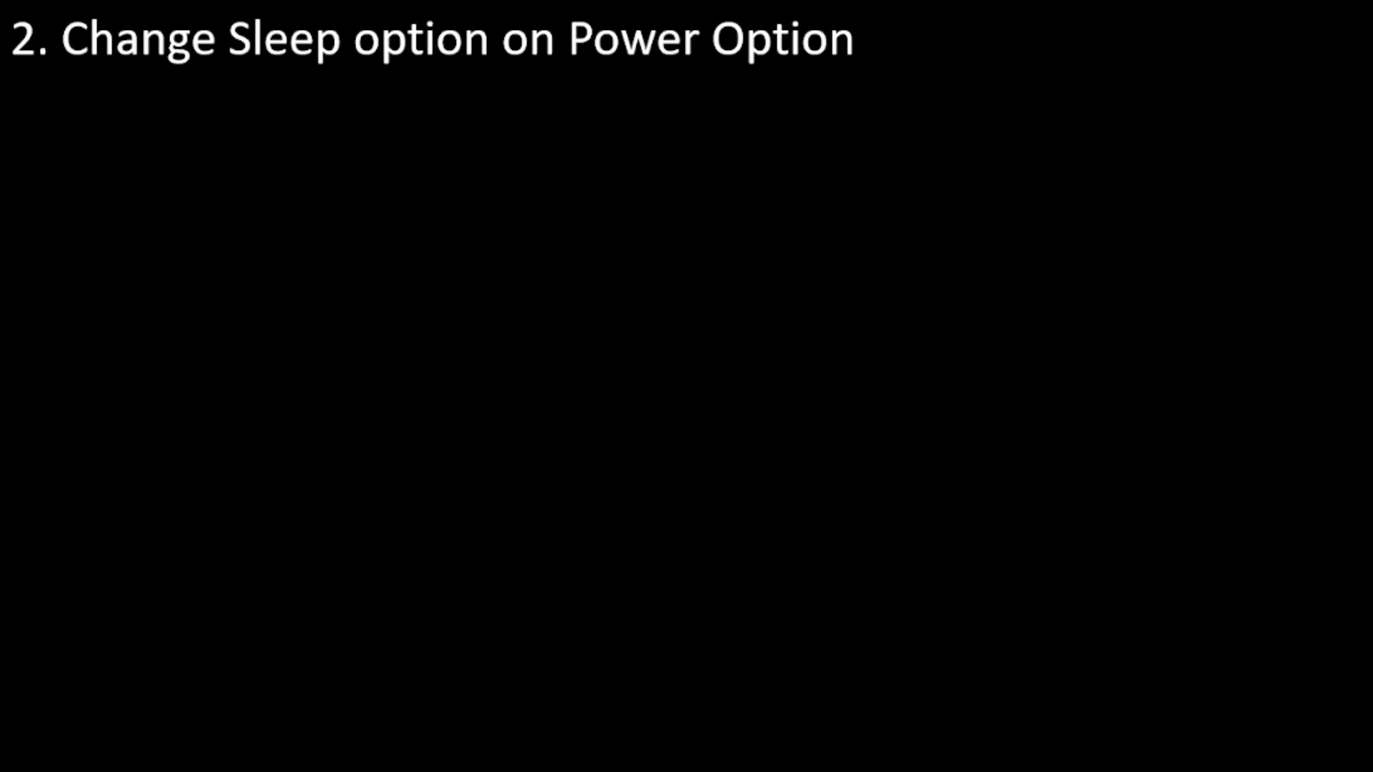
key("Left")
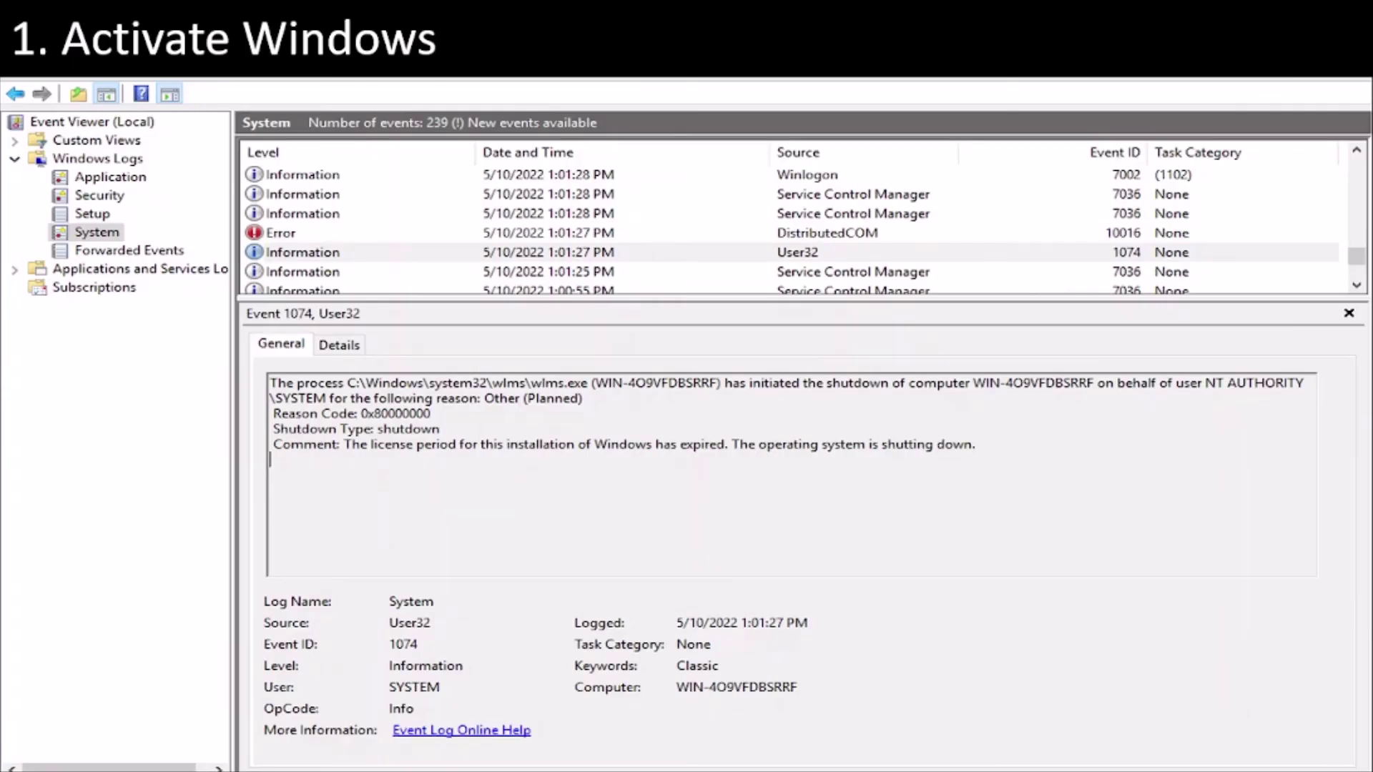
Step: Advance the slide show to the closing Thank You slide
key("Right")
key("Right")
key("Right")
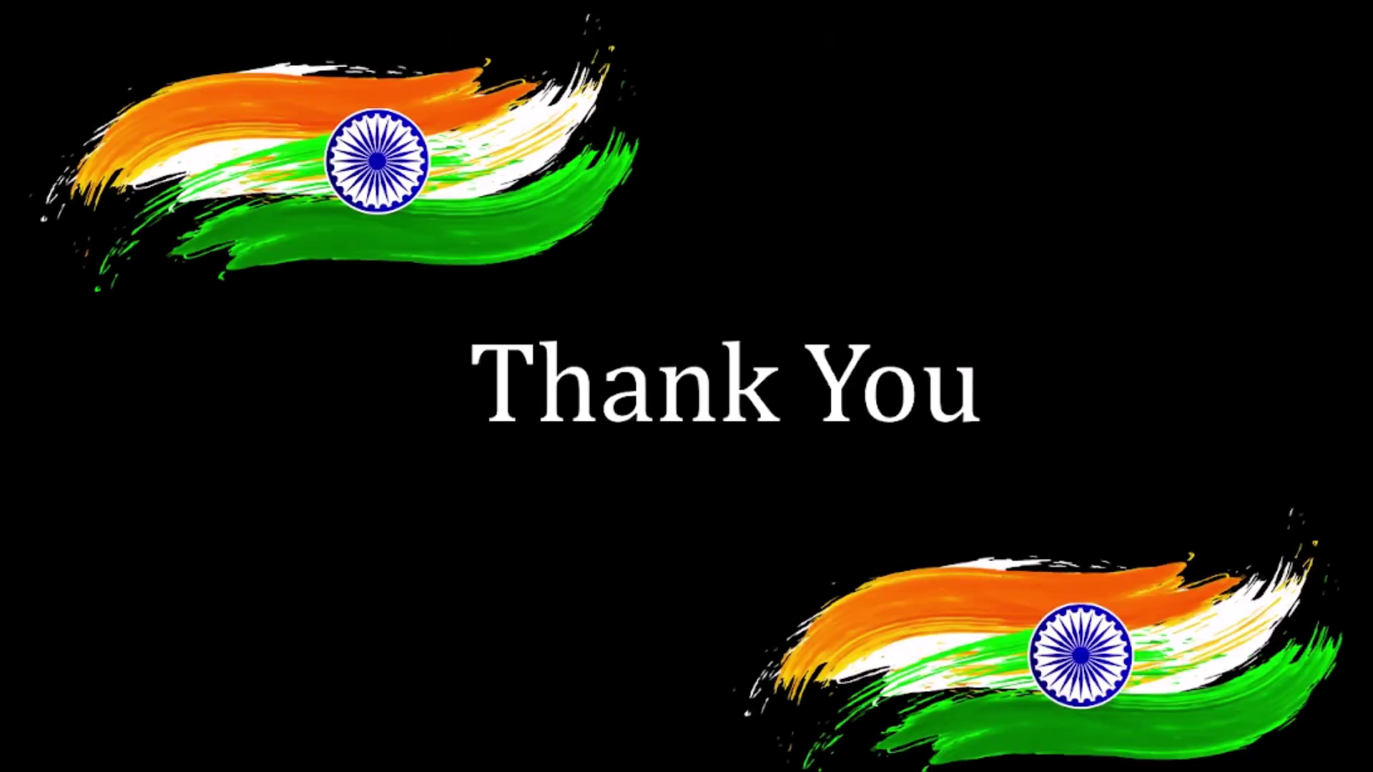